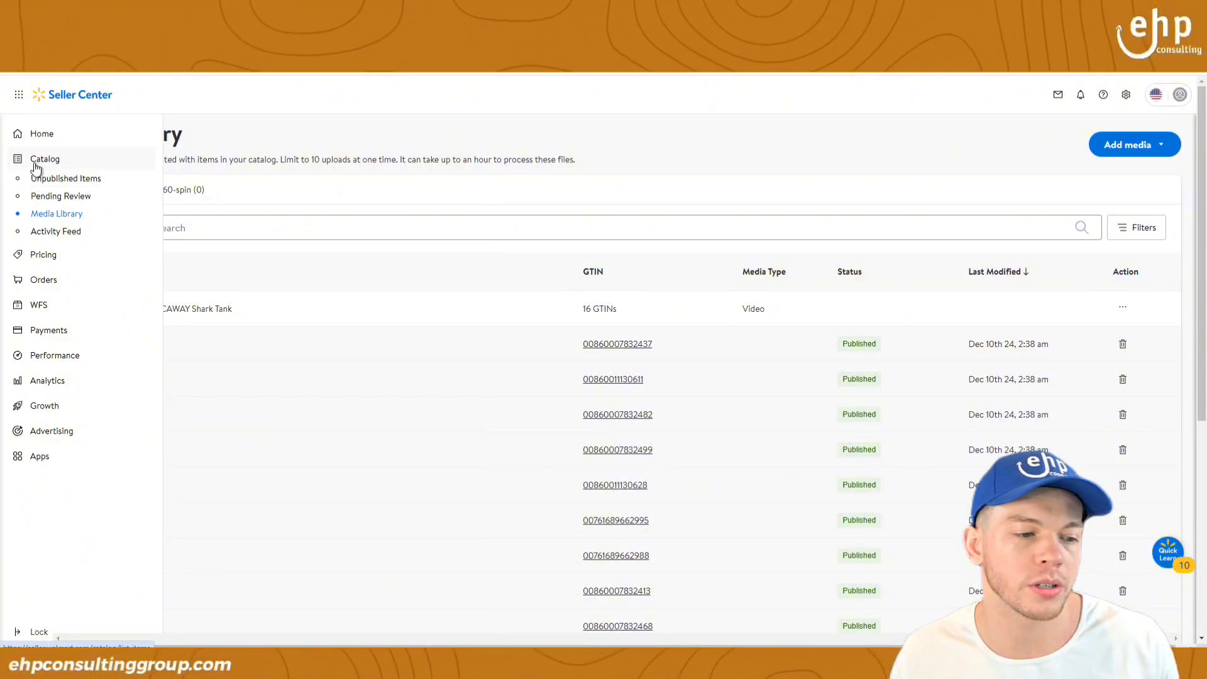
# Step: Go from Catalog to Add items and open the Upload in bulk spreadsheet page
pyautogui.click(36, 166)
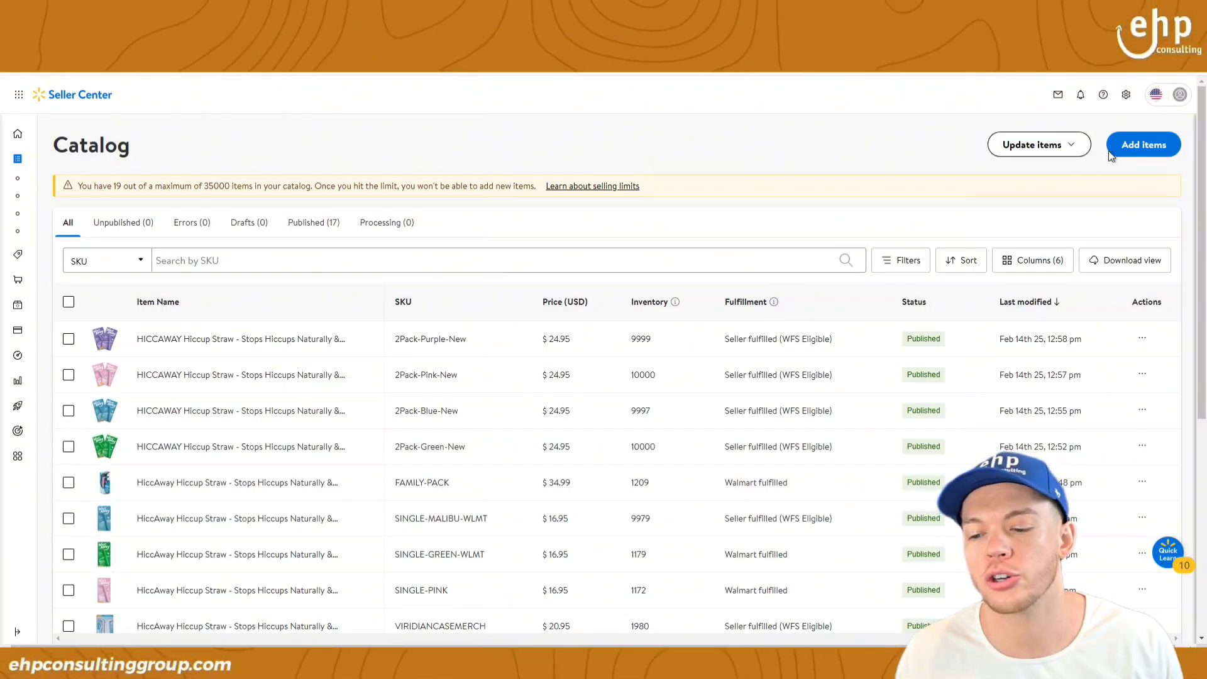
pyautogui.click(1128, 151)
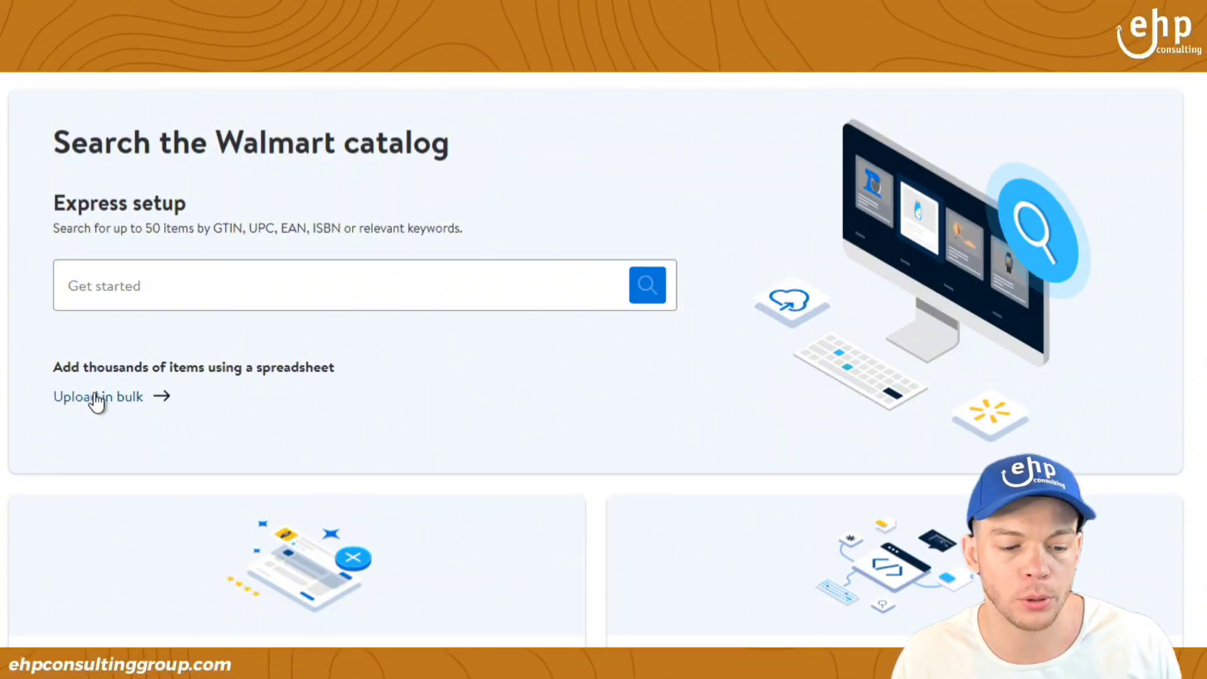
pyautogui.moveTo(51, 397); pyautogui.dragTo(143, 407)
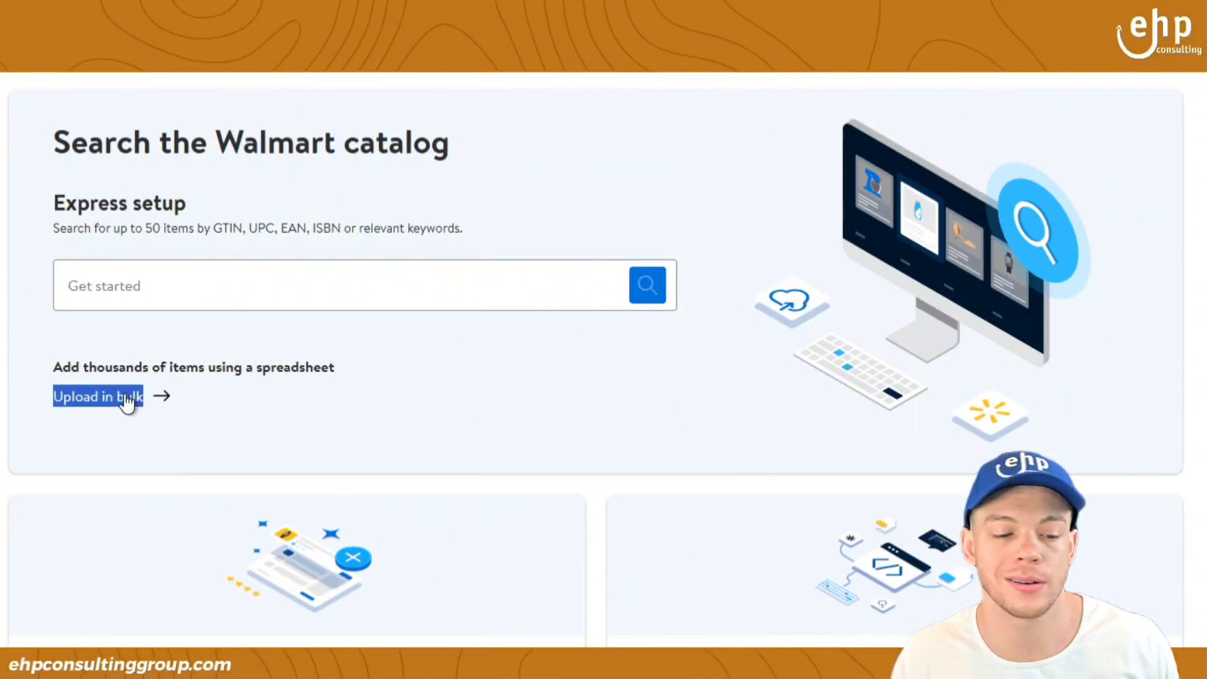
pyautogui.click(327, 452)
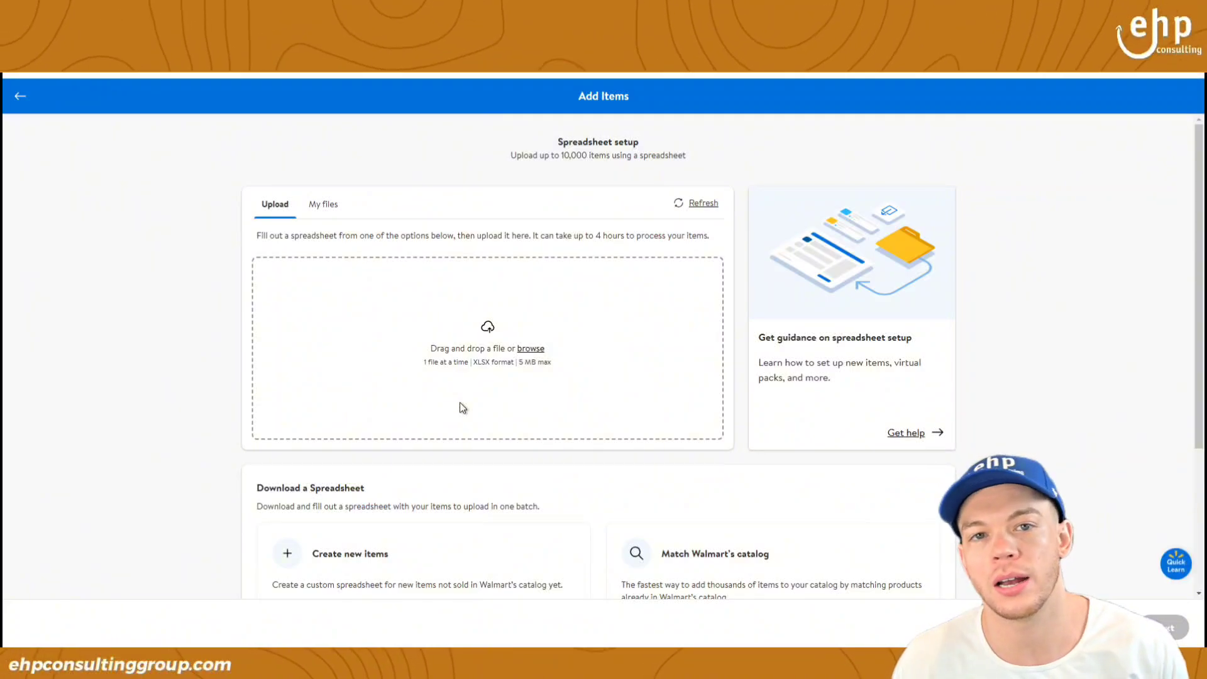
# Step: Compare the Create new items, Match Walmart's catalog and WFS multi-box spreadsheet options
pyautogui.scroll(-2, 1049, 397)
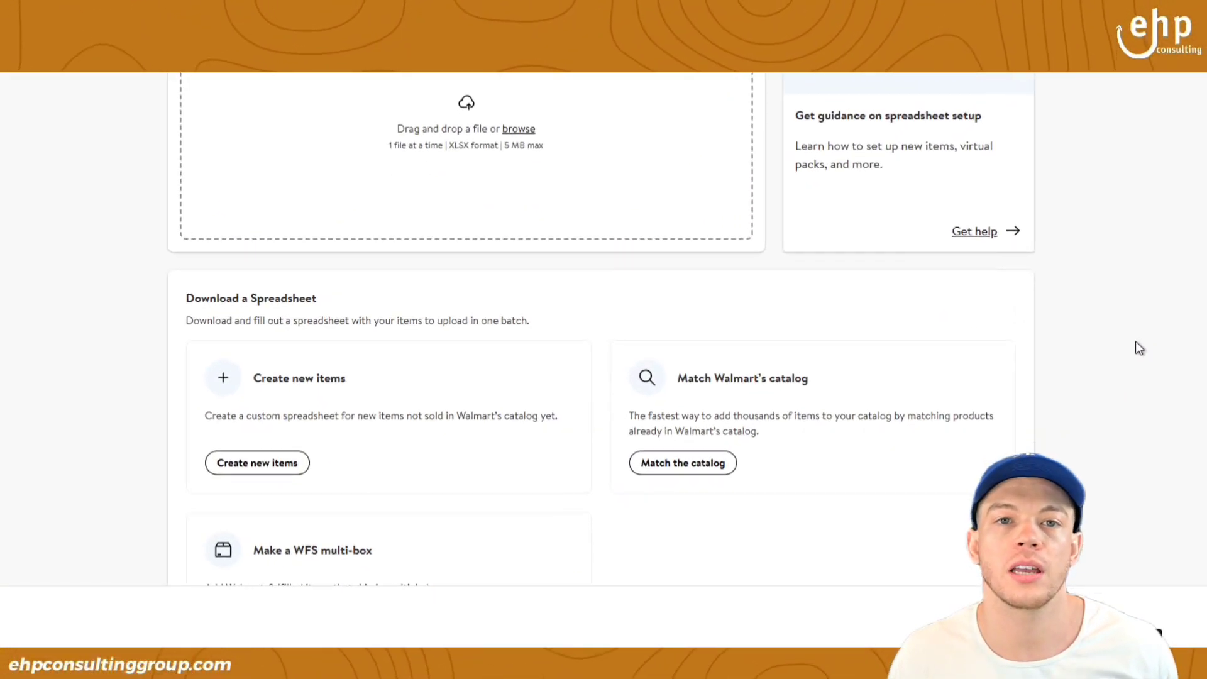
pyautogui.scroll(-1, 1135, 342)
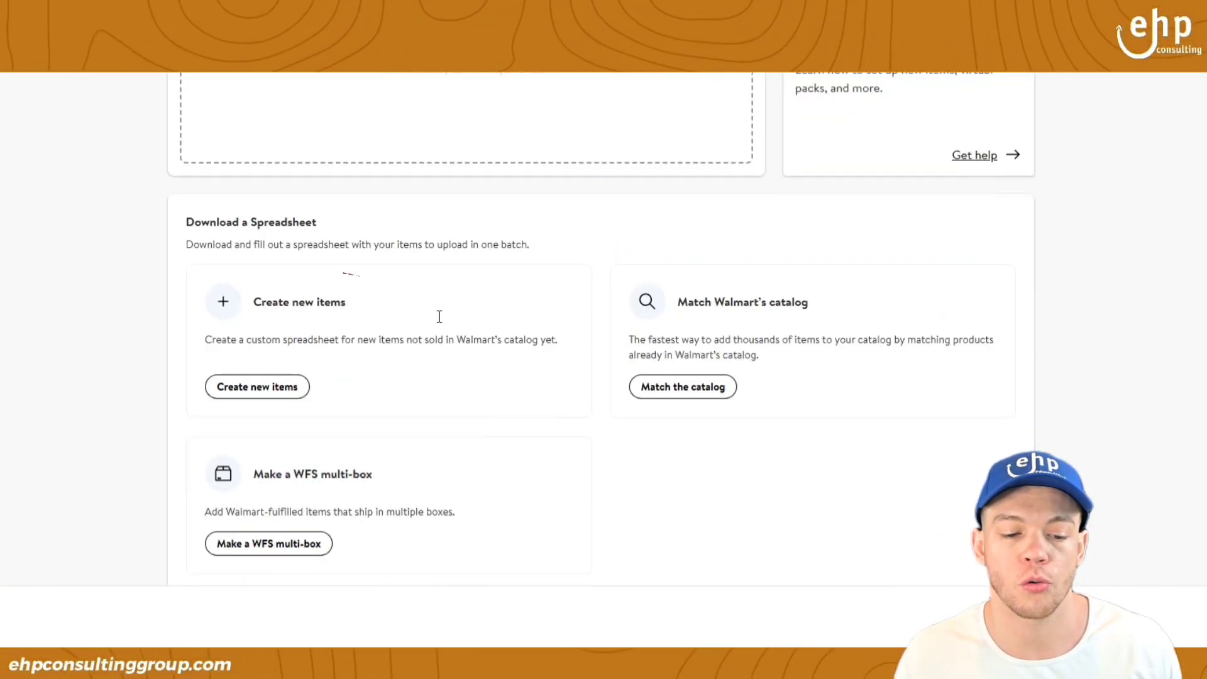
pyautogui.tripleClick(327, 305)
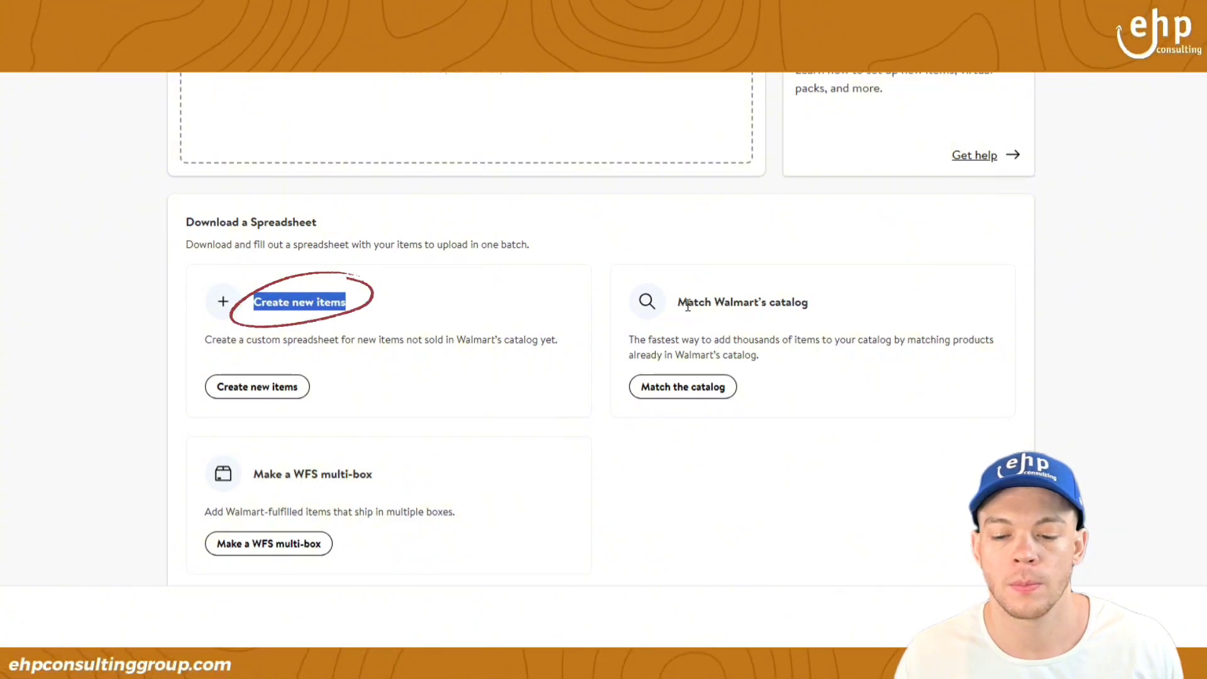
pyautogui.tripleClick(705, 306)
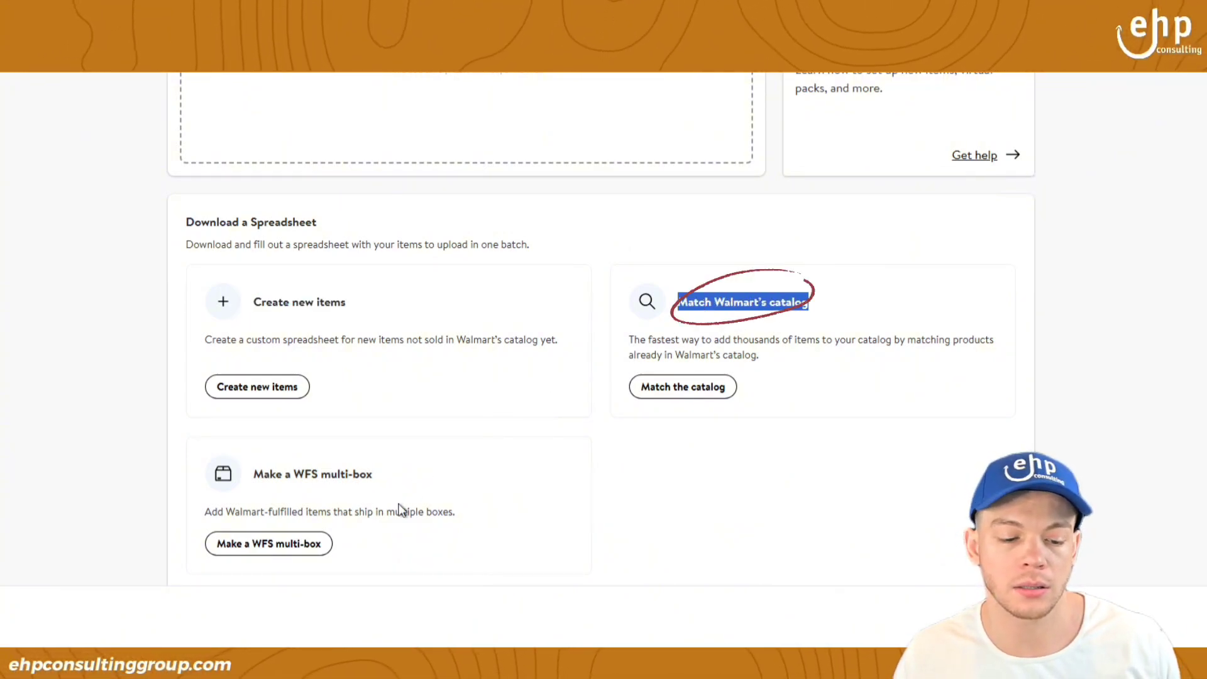
pyautogui.tripleClick(270, 475)
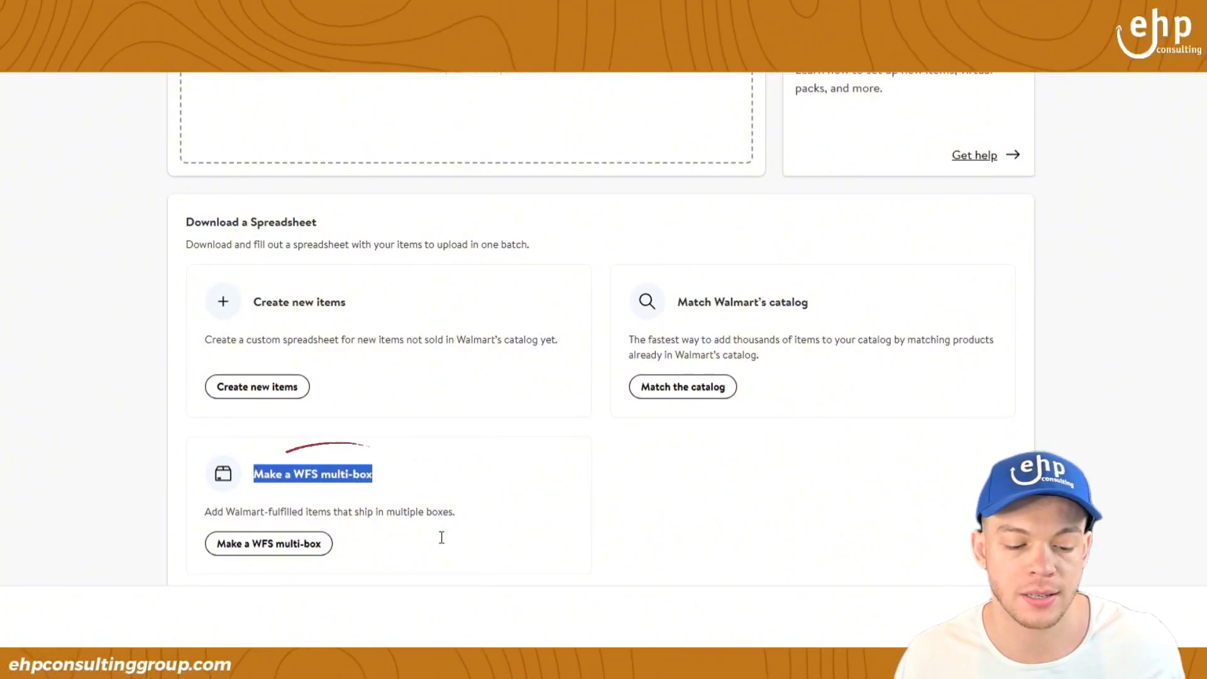
pyautogui.moveTo(442, 536); pyautogui.dragTo(186, 464)
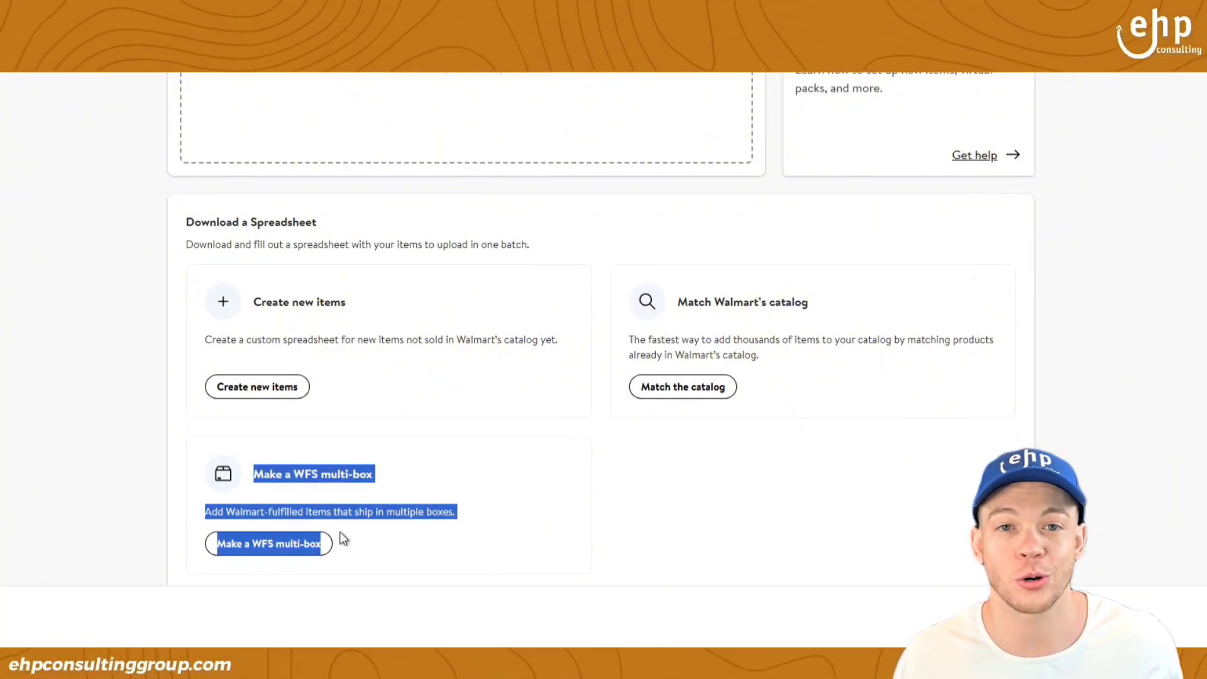
pyautogui.moveTo(816, 395); pyautogui.dragTo(220, 310)
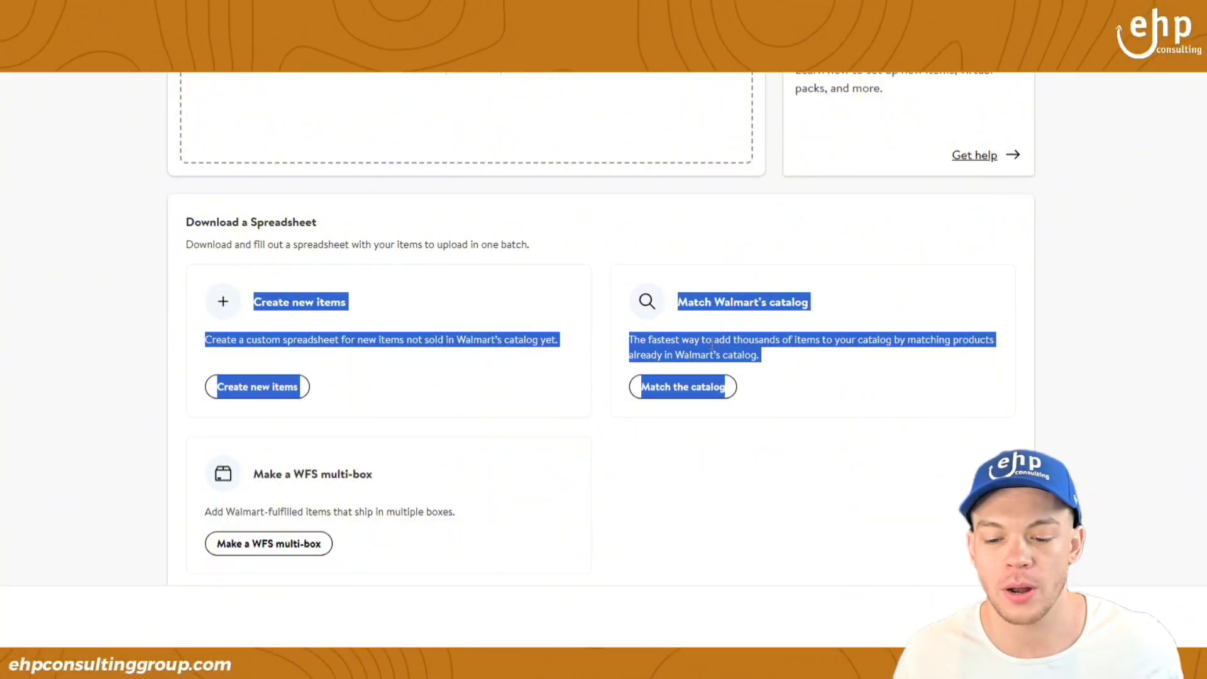
# Step: Review the catalog-matching description and request the Match Walmart's catalog spreadsheet
pyautogui.click(829, 397)
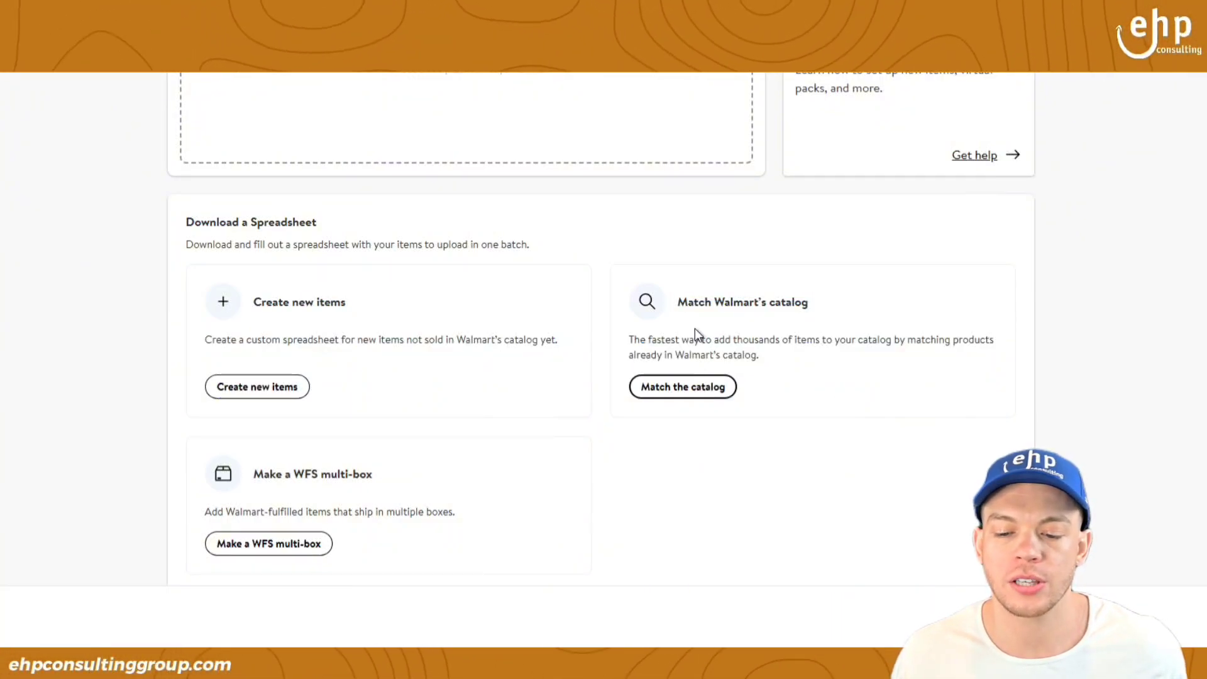
pyautogui.moveTo(756, 322); pyautogui.dragTo(647, 286)
pyautogui.tripleClick(759, 357)
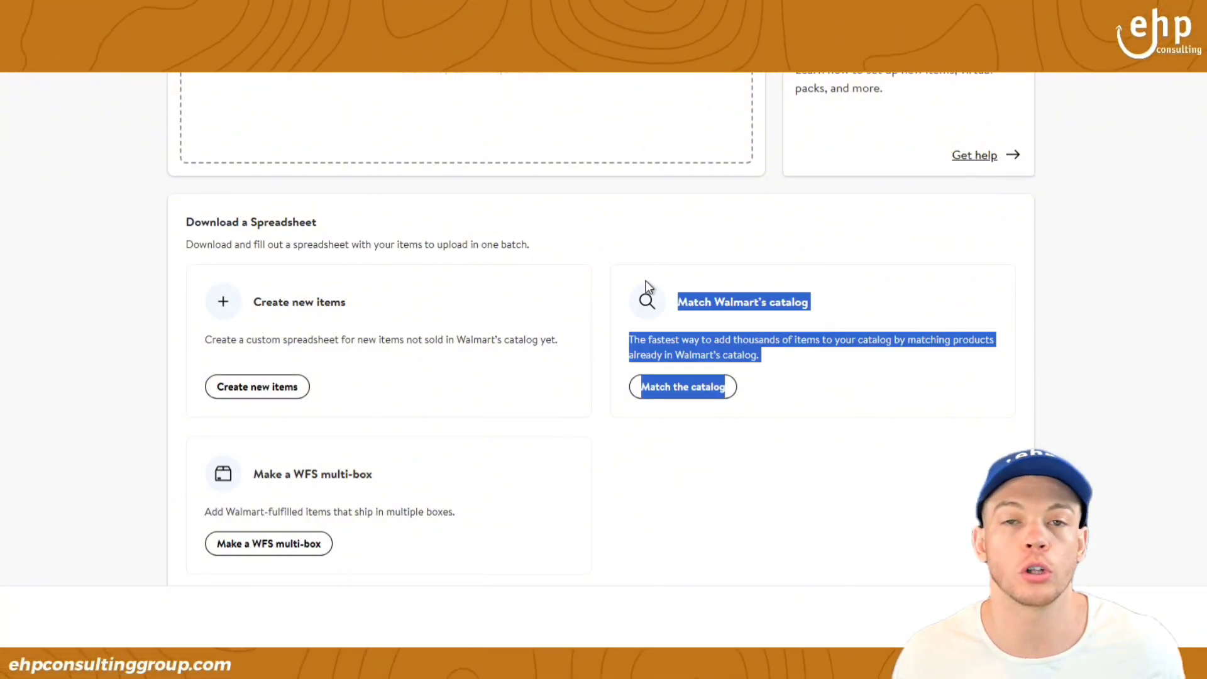
pyautogui.moveTo(266, 322); pyautogui.dragTo(298, 387)
pyautogui.click(729, 425)
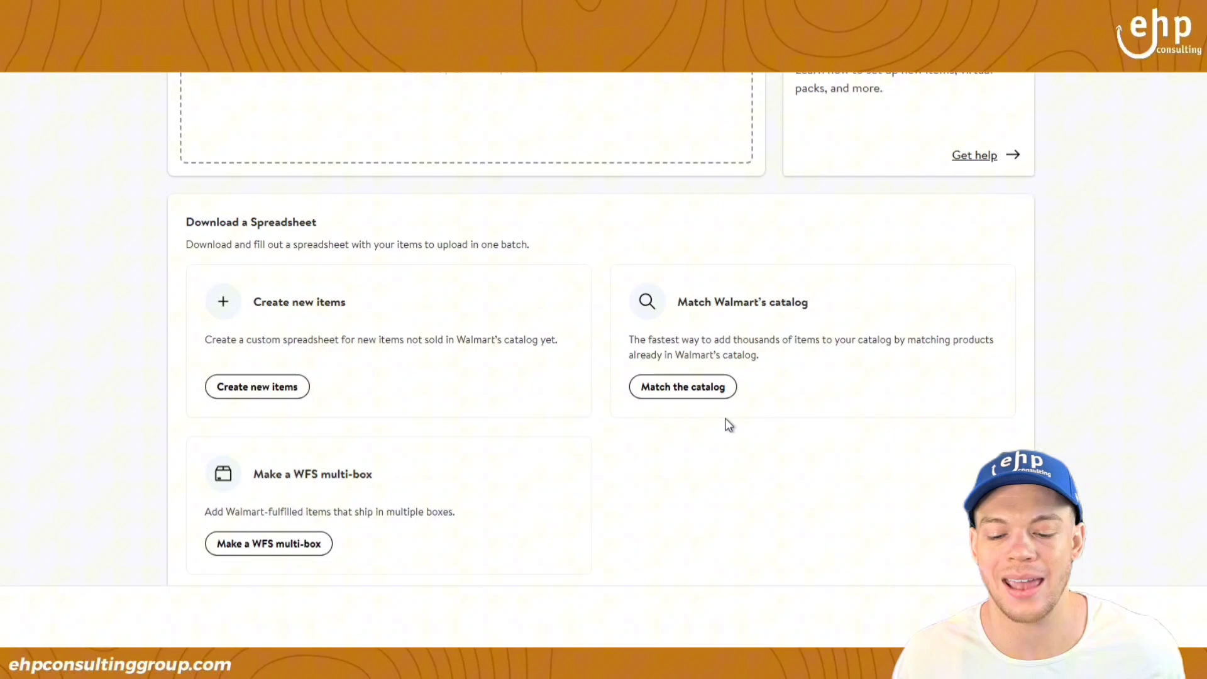
pyautogui.click(697, 393)
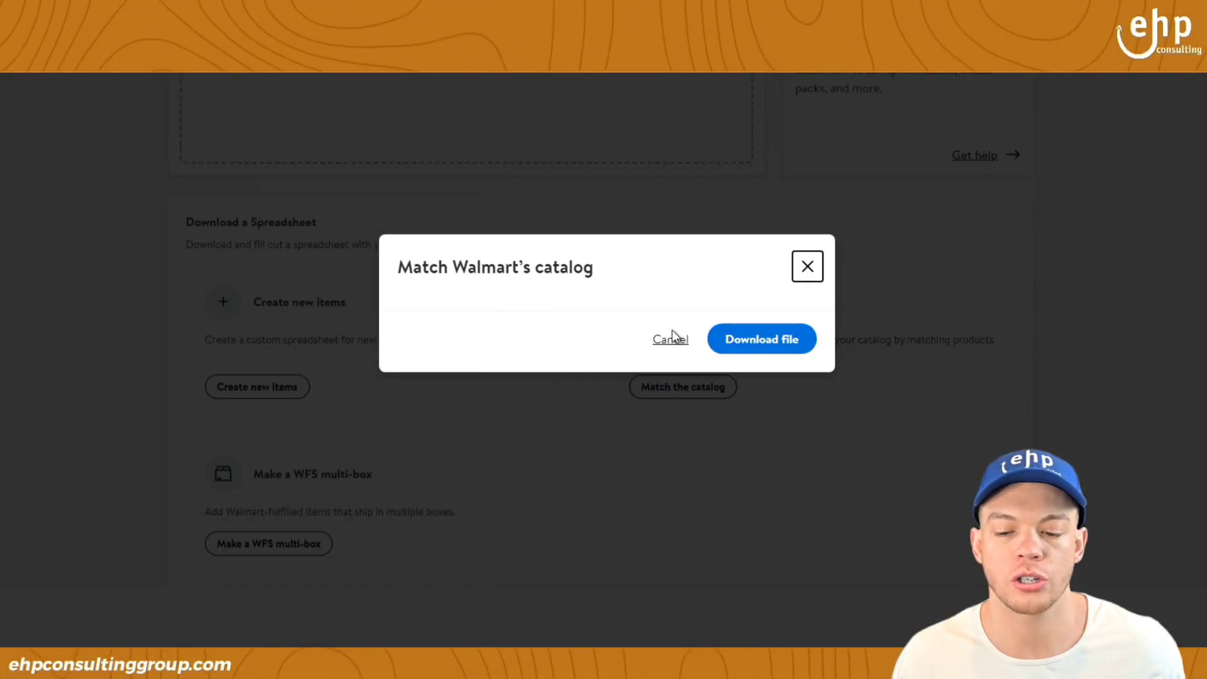
# Step: Download the catalog-matching template and survey row 7's cells D7 through H7
pyautogui.click(749, 351)
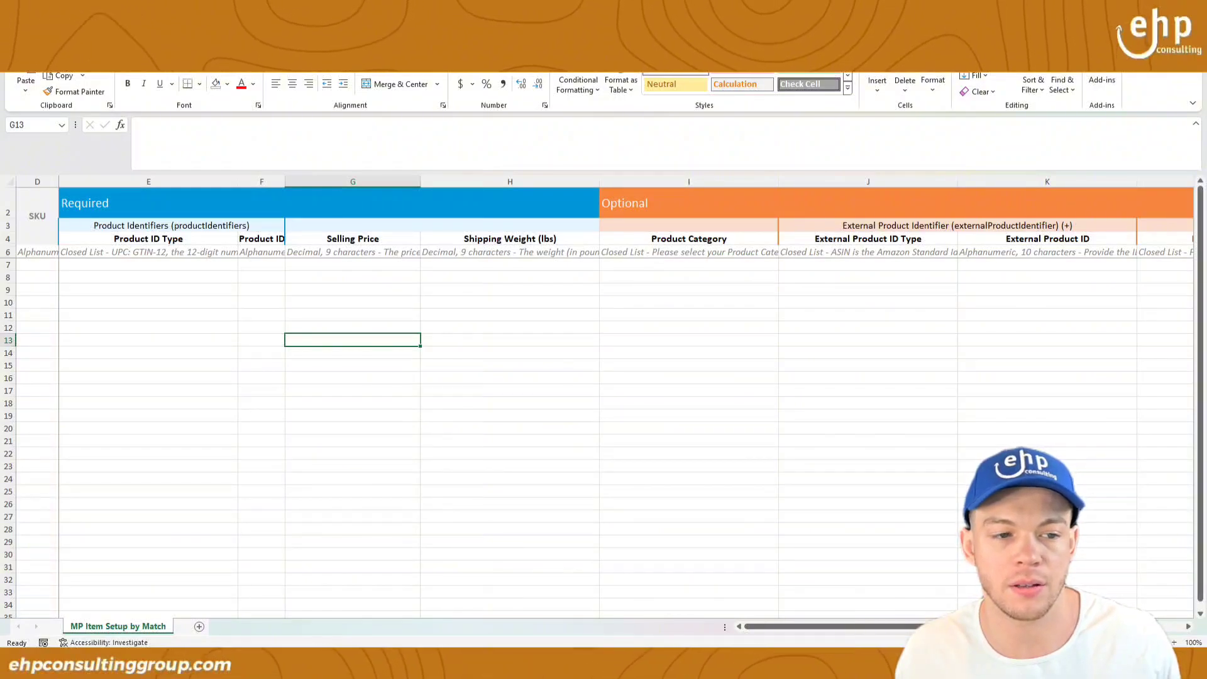
pyautogui.click(44, 262)
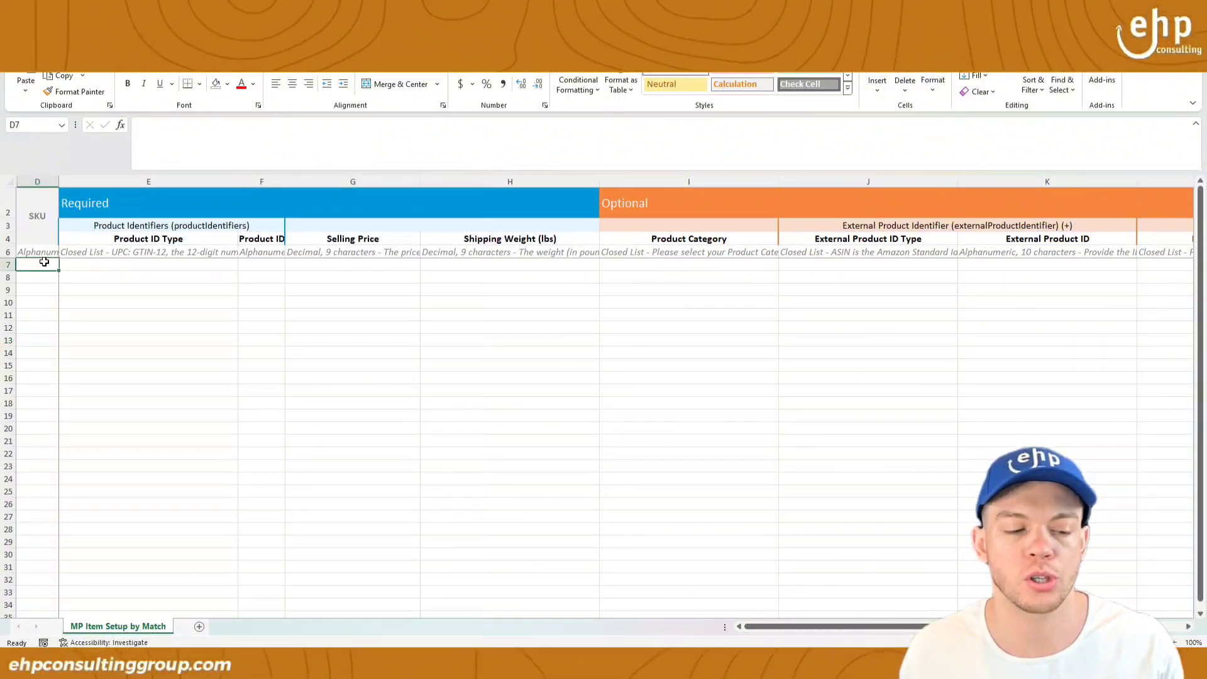
pyautogui.click(117, 268)
pyautogui.click(269, 264)
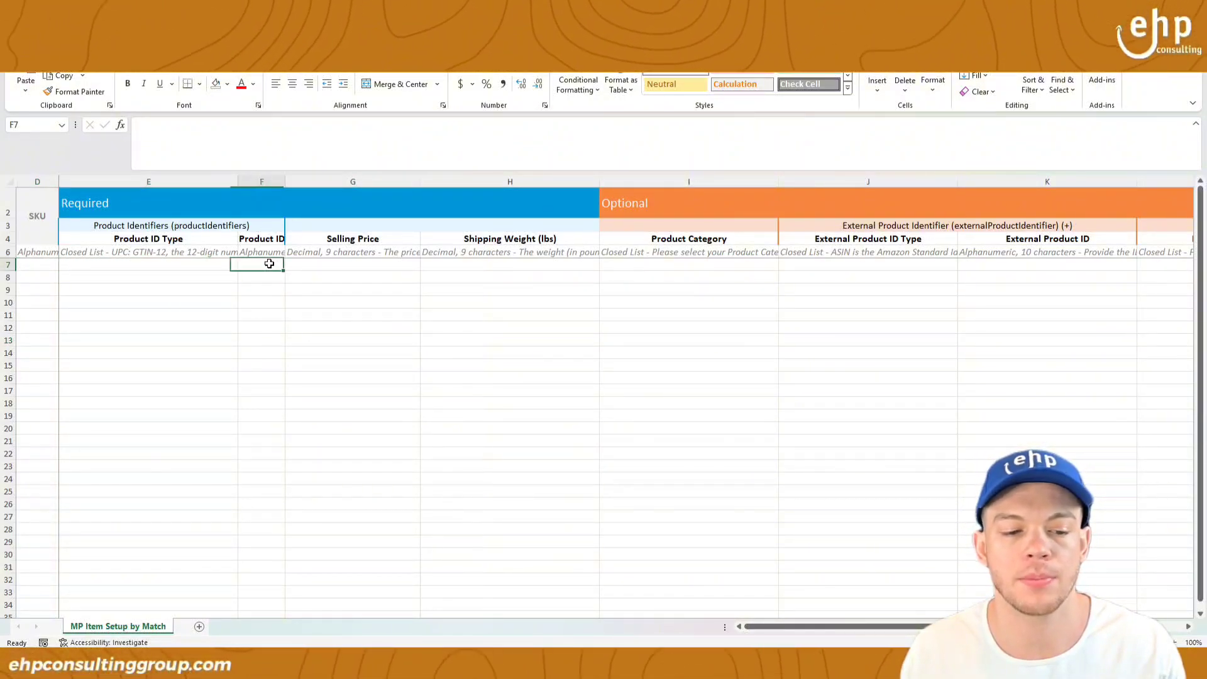
pyautogui.click(311, 266)
pyautogui.click(510, 263)
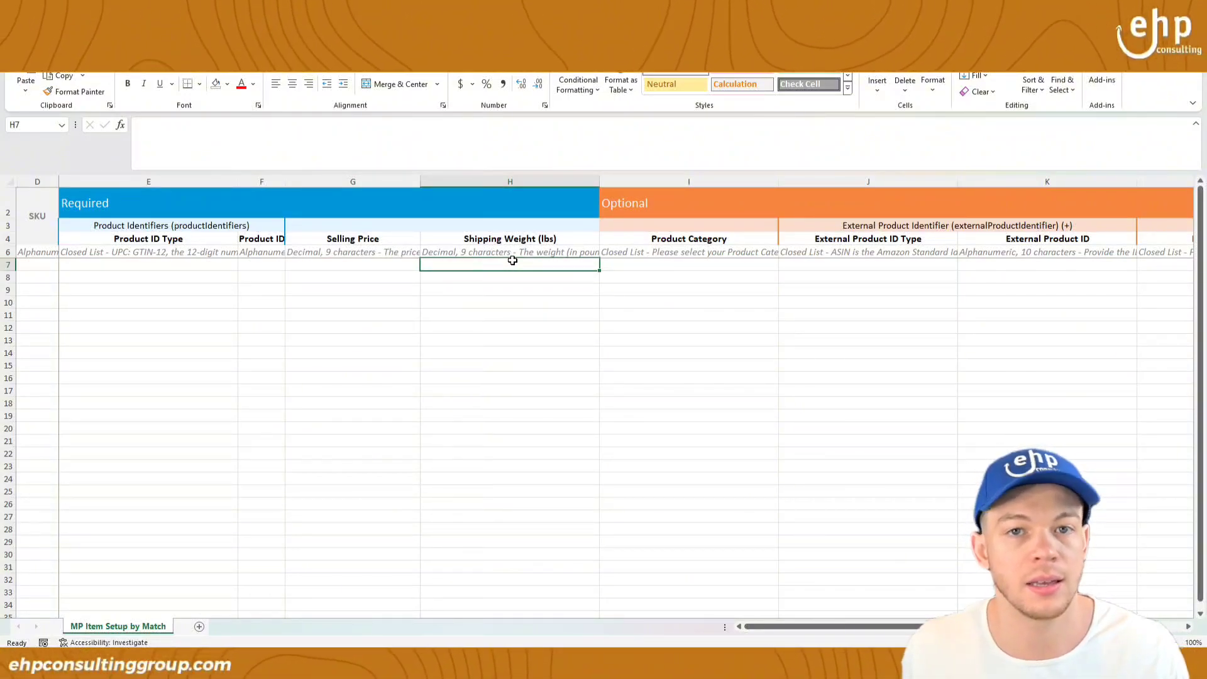
# Step: Enter SKU NEWCARD in D7 and set the Product ID Type in E7 to GTIN
pyautogui.click(47, 260)
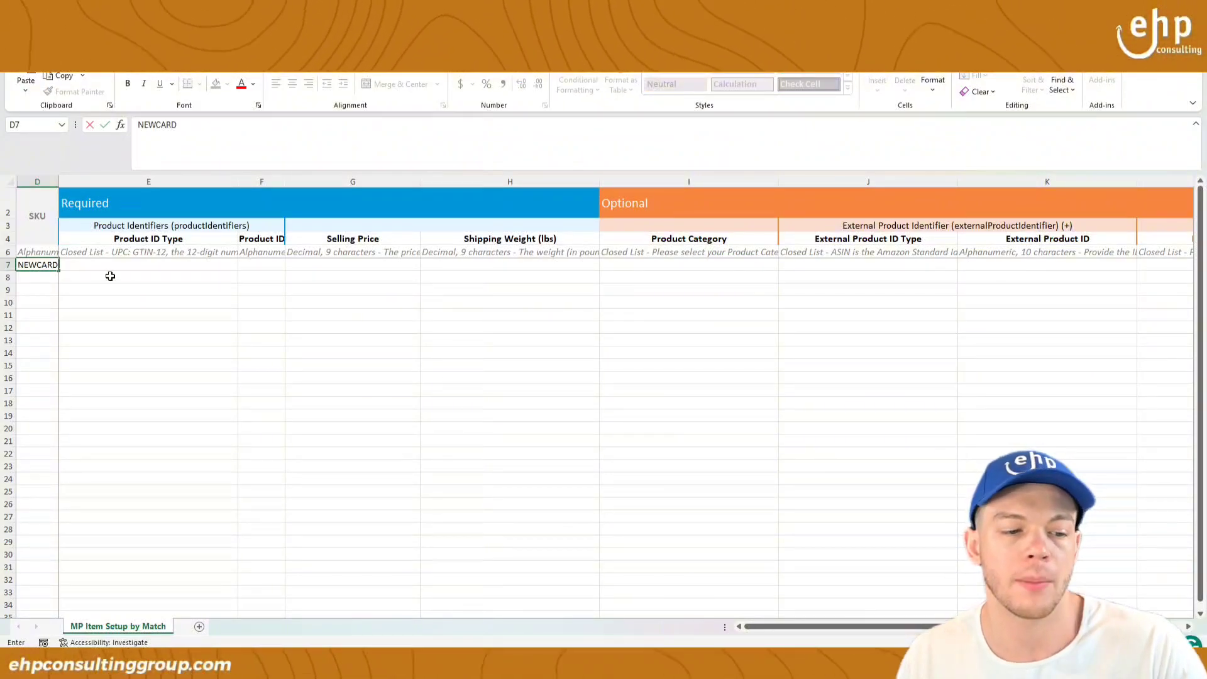
pyautogui.click(151, 252)
pyautogui.click(164, 261)
pyautogui.click(243, 264)
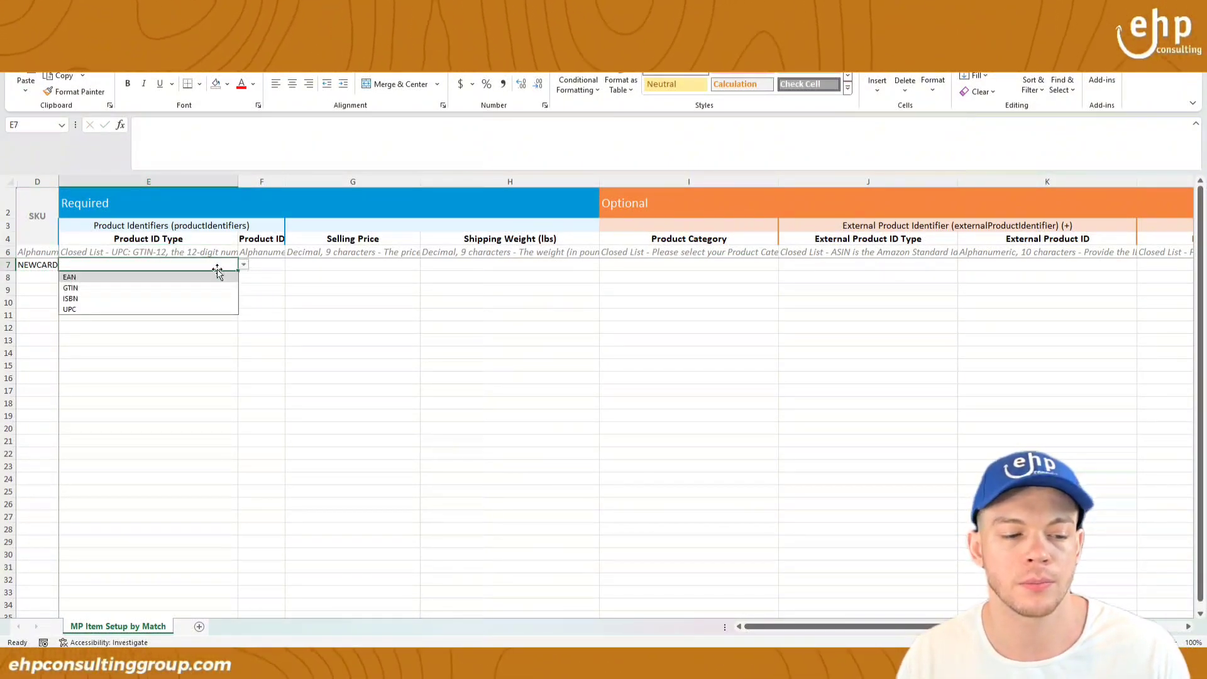
pyautogui.click(82, 279)
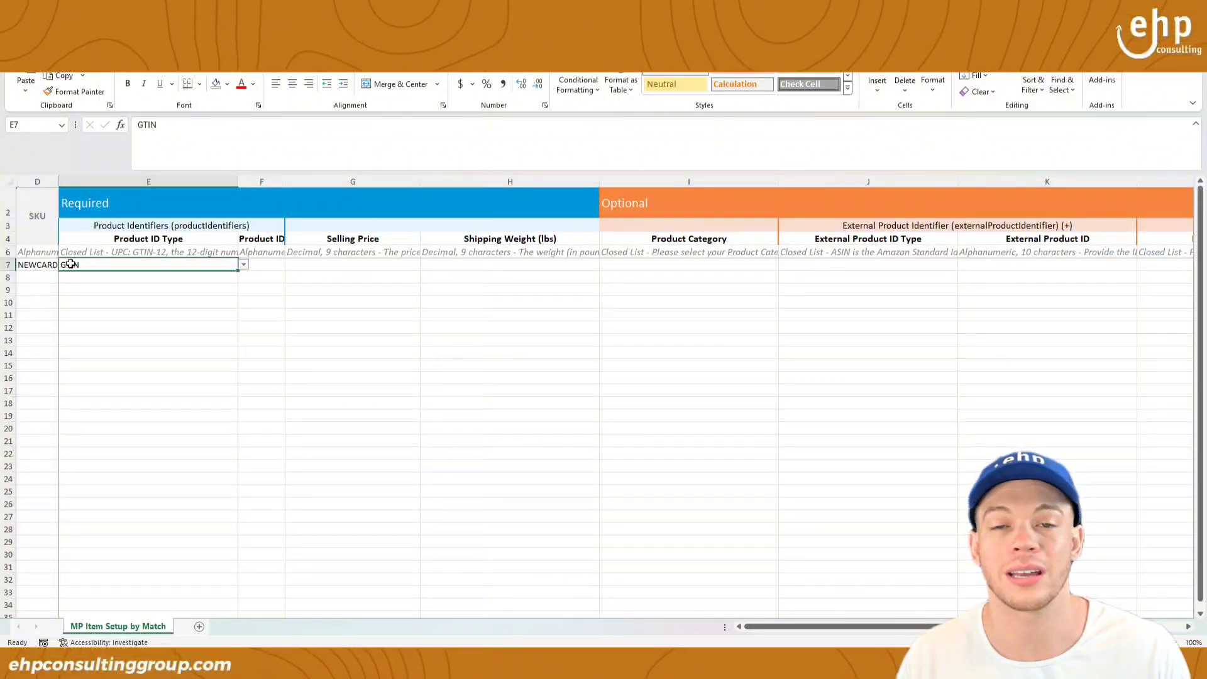
pyautogui.click(258, 263)
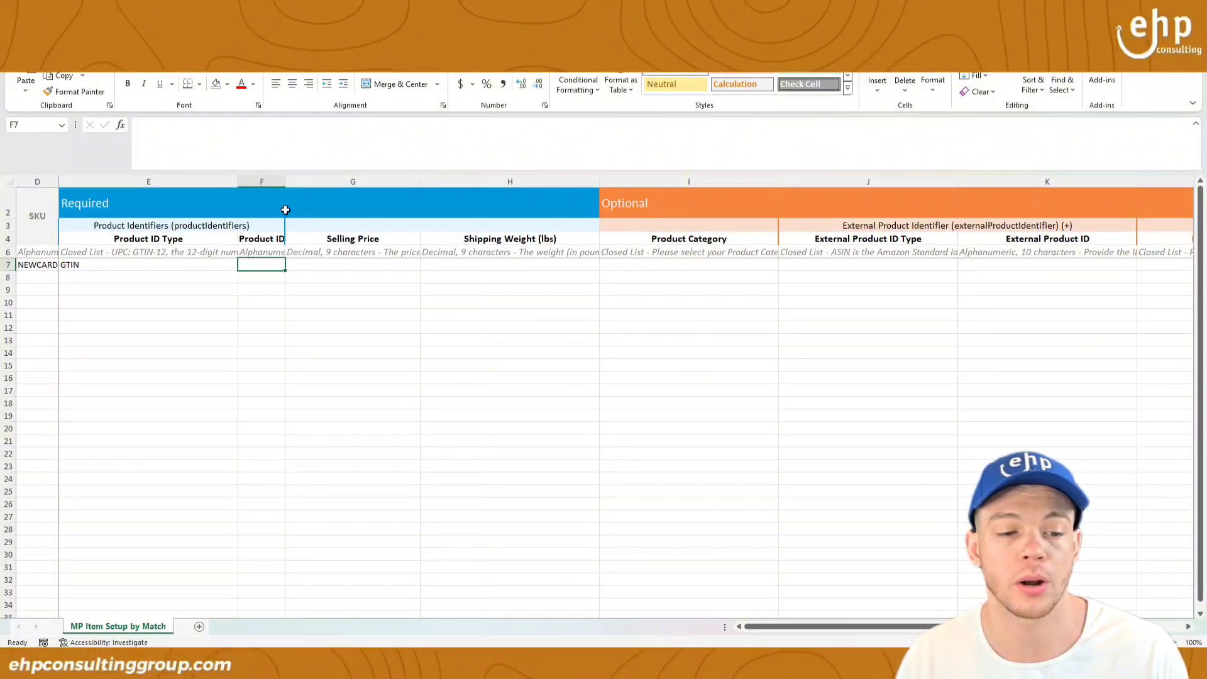
# Step: Widen column F and enter selling price 29.99 in G7
pyautogui.moveTo(283, 184); pyautogui.dragTo(313, 184)
pyautogui.click(386, 266)
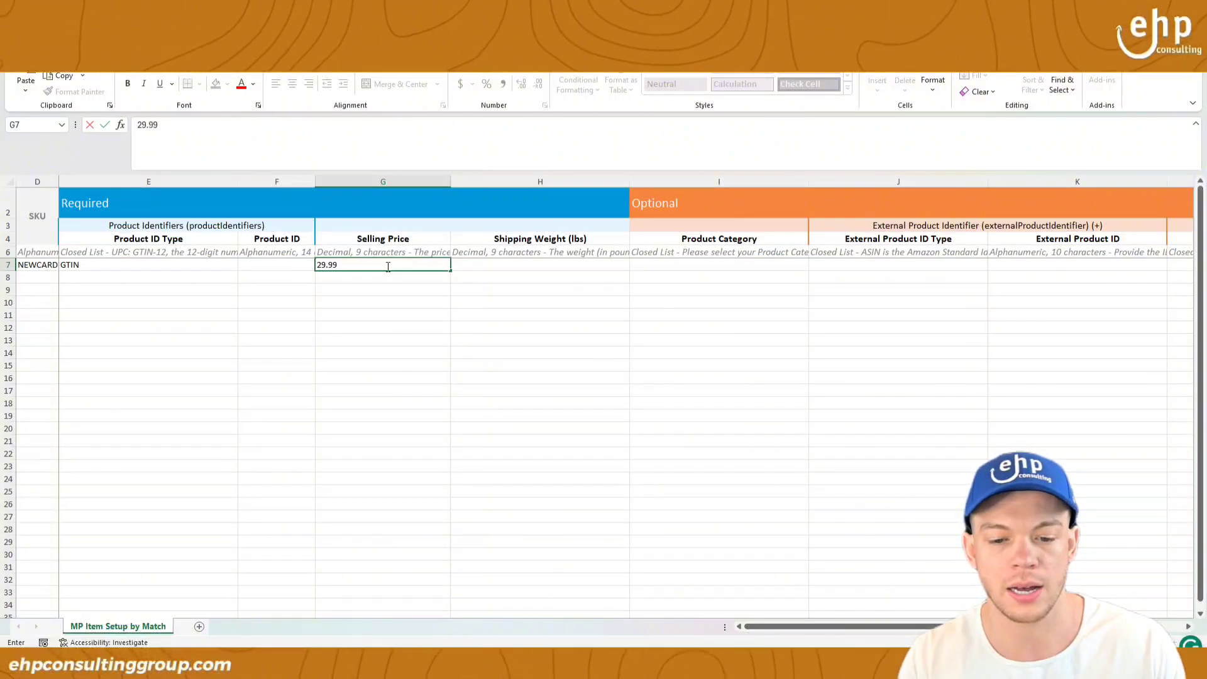
pyautogui.press('Tab')
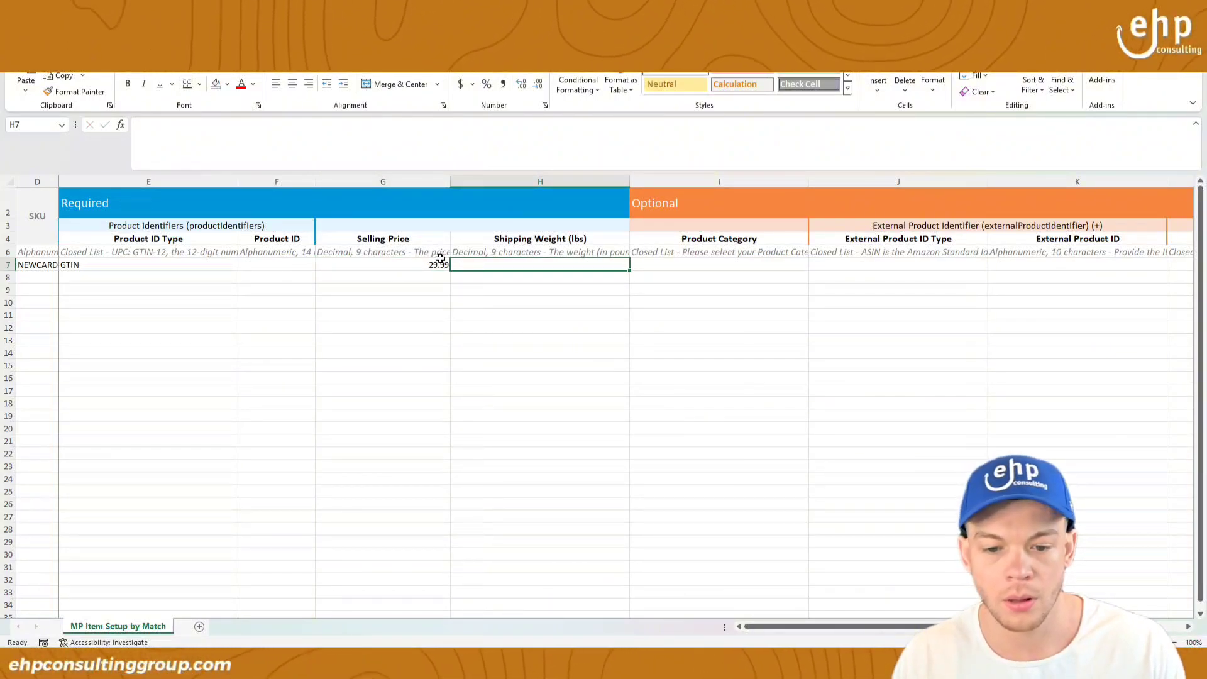
# Step: Enter shipping weight 0.2 (pounds) in H7, then recheck E7 and F7
pyautogui.click(472, 252)
pyautogui.moveTo(268, 125); pyautogui.dragTo(347, 119)
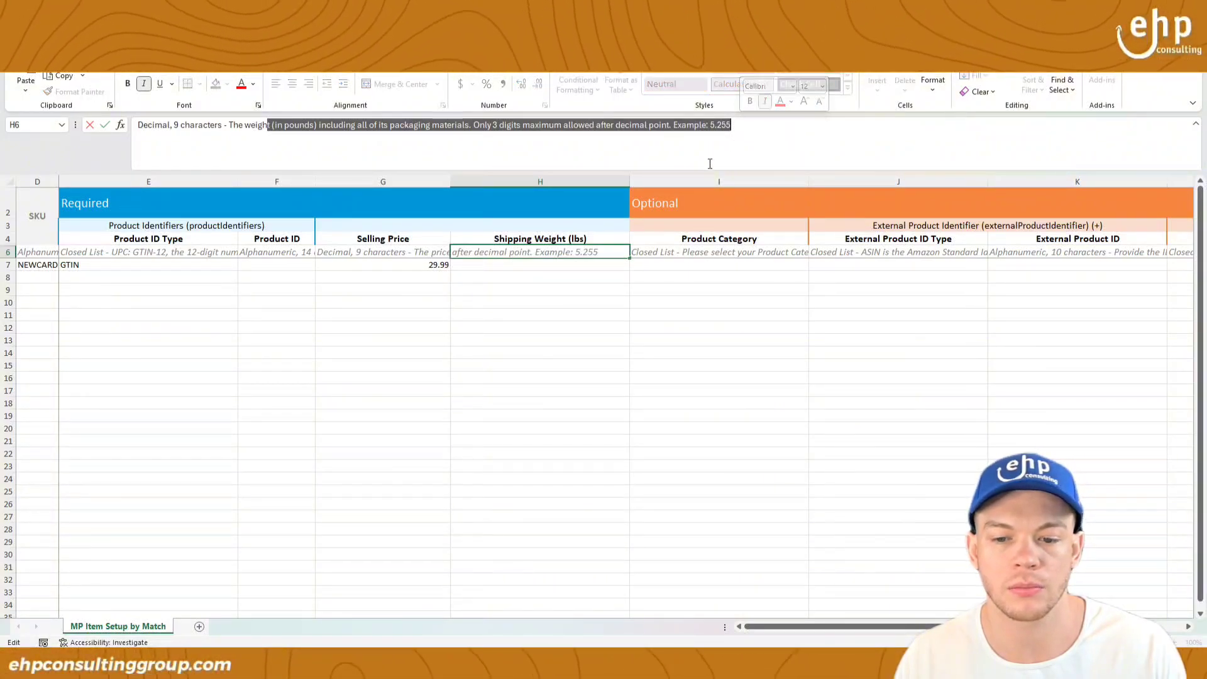
pyautogui.click(550, 264)
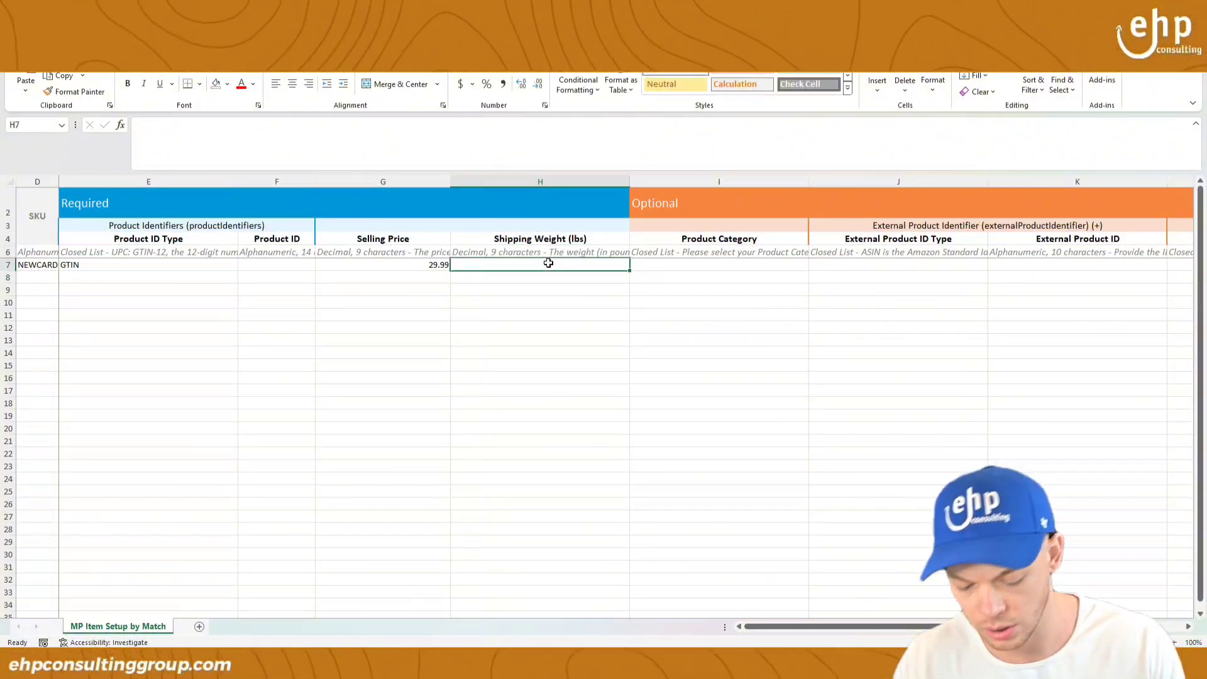
pyautogui.write('0.2')
pyautogui.click(748, 368)
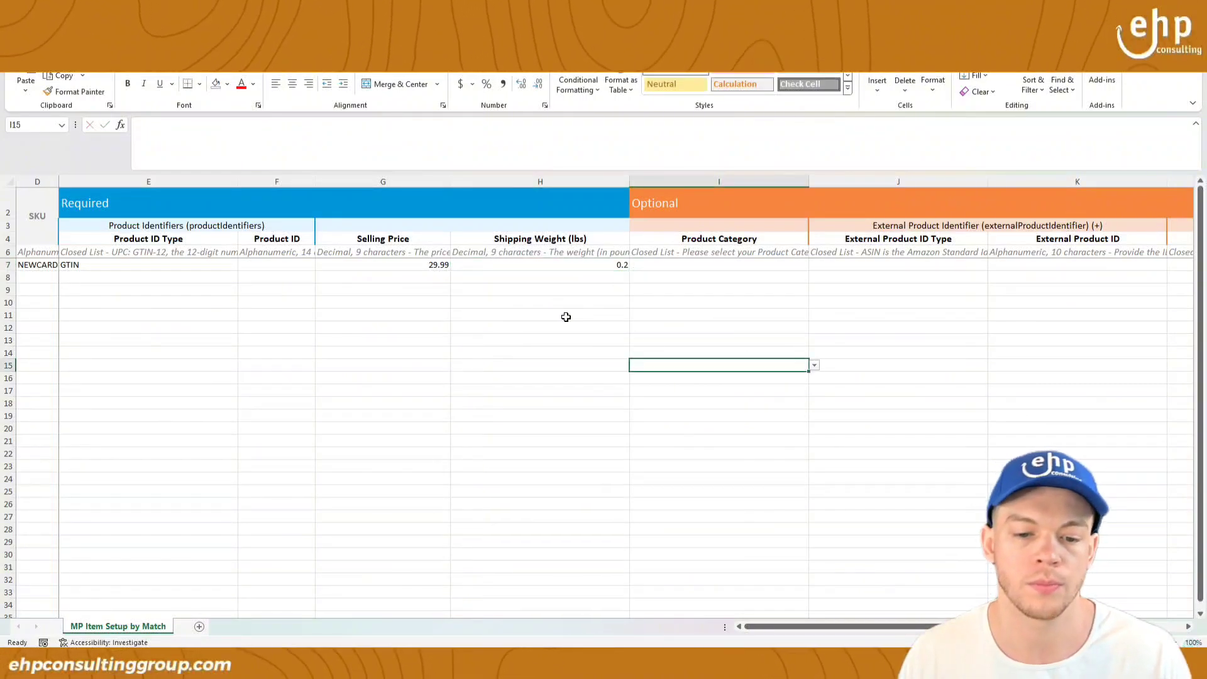
pyautogui.click(258, 264)
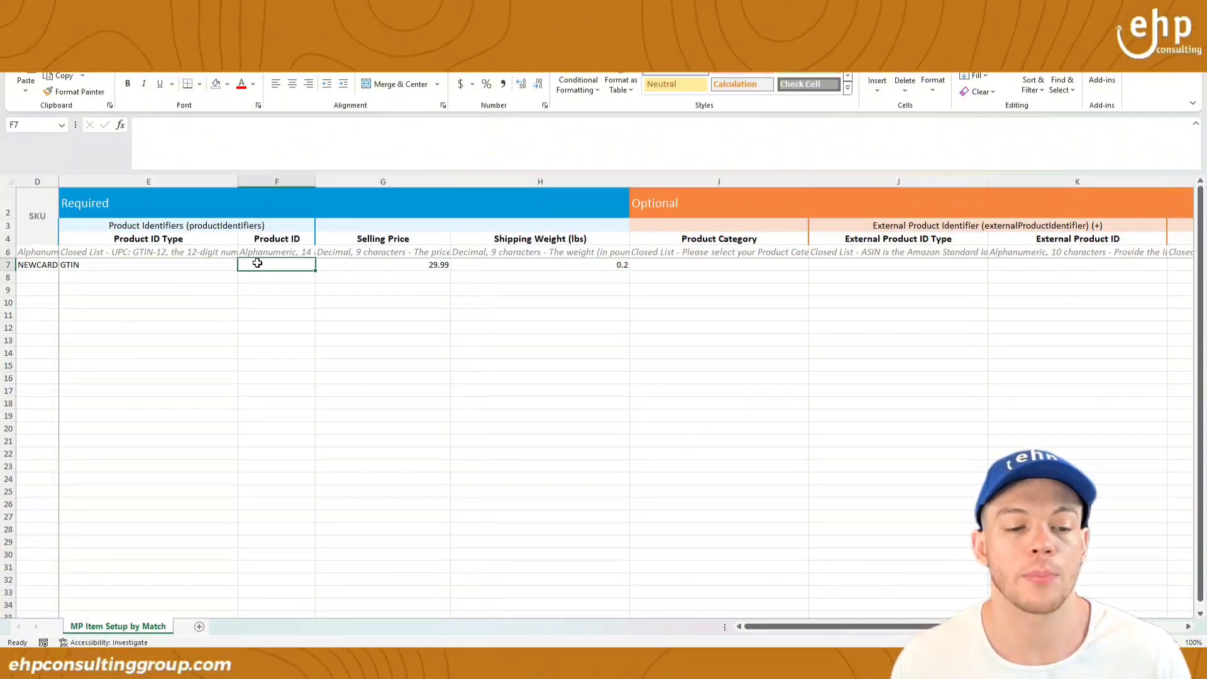
pyautogui.click(216, 264)
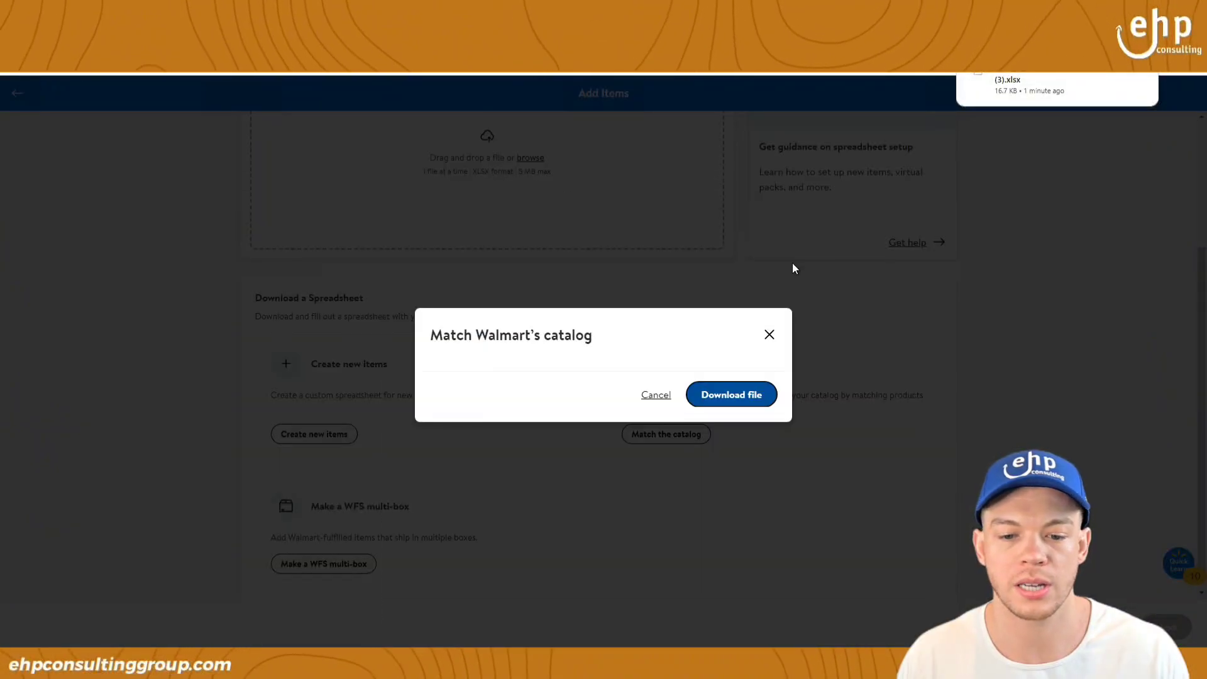
# Step: Close the catalog-matching prompt and briefly start a new tab toward walmart.com
pyautogui.press('Escape')
pyautogui.hotkey('ctrl', 't')
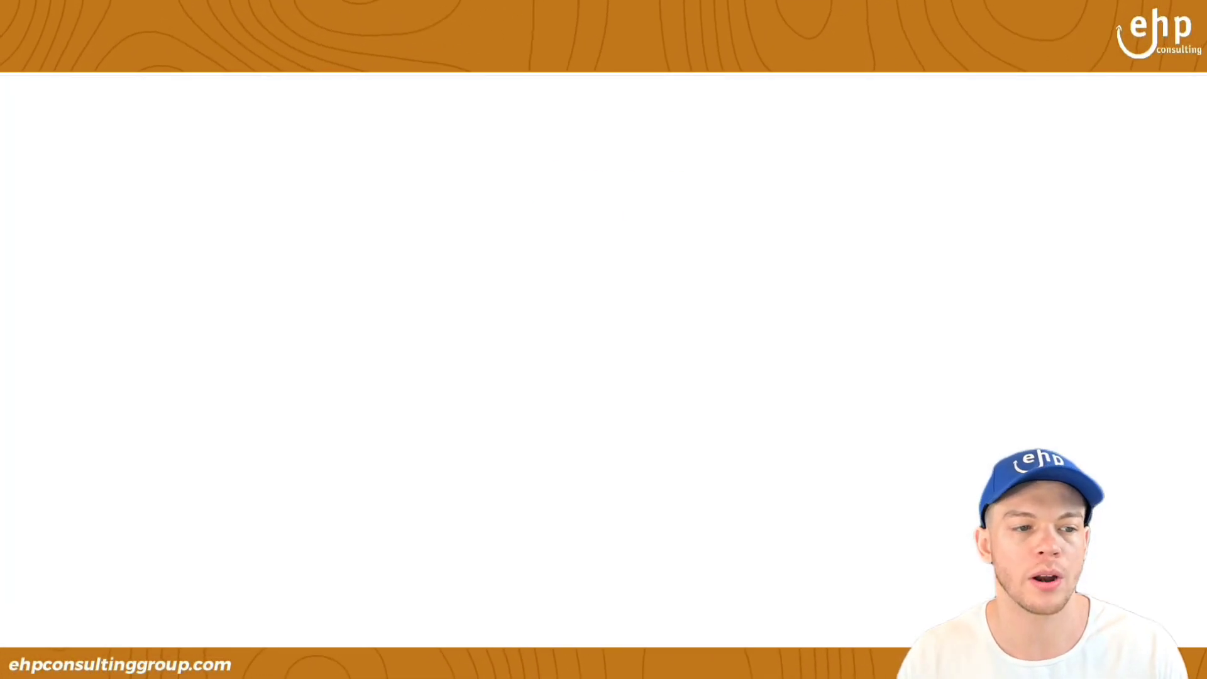
pyautogui.write('wa')
pyautogui.press('Right')
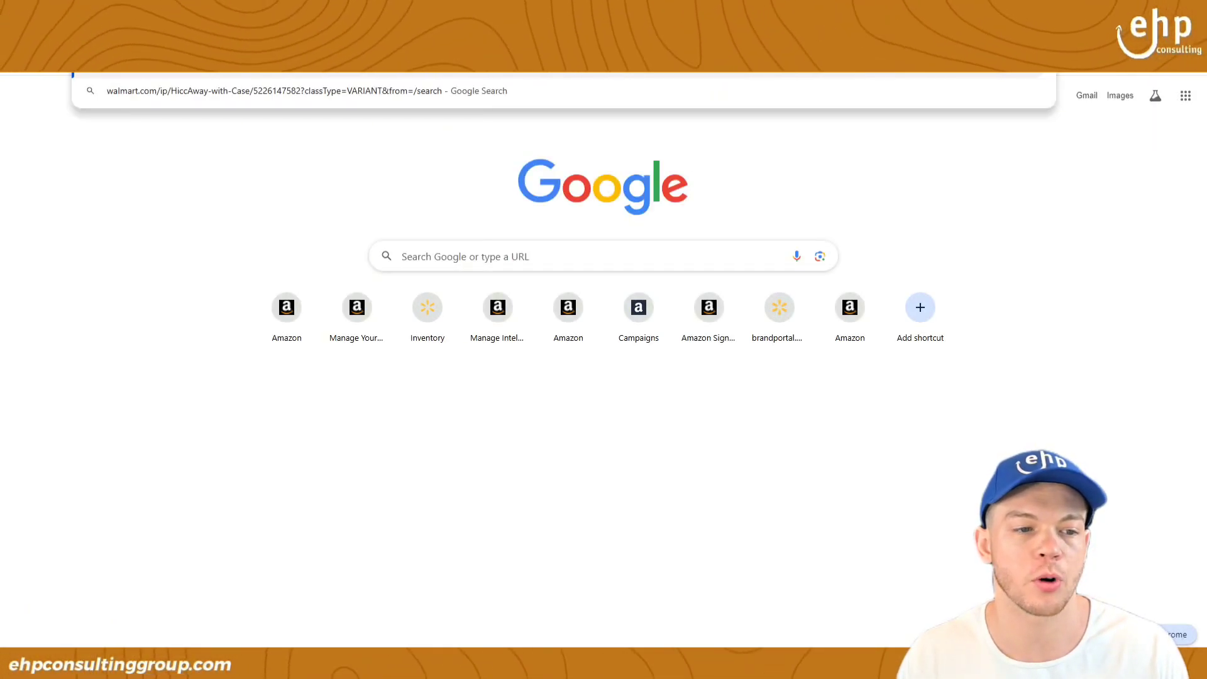
pyautogui.press('Return')
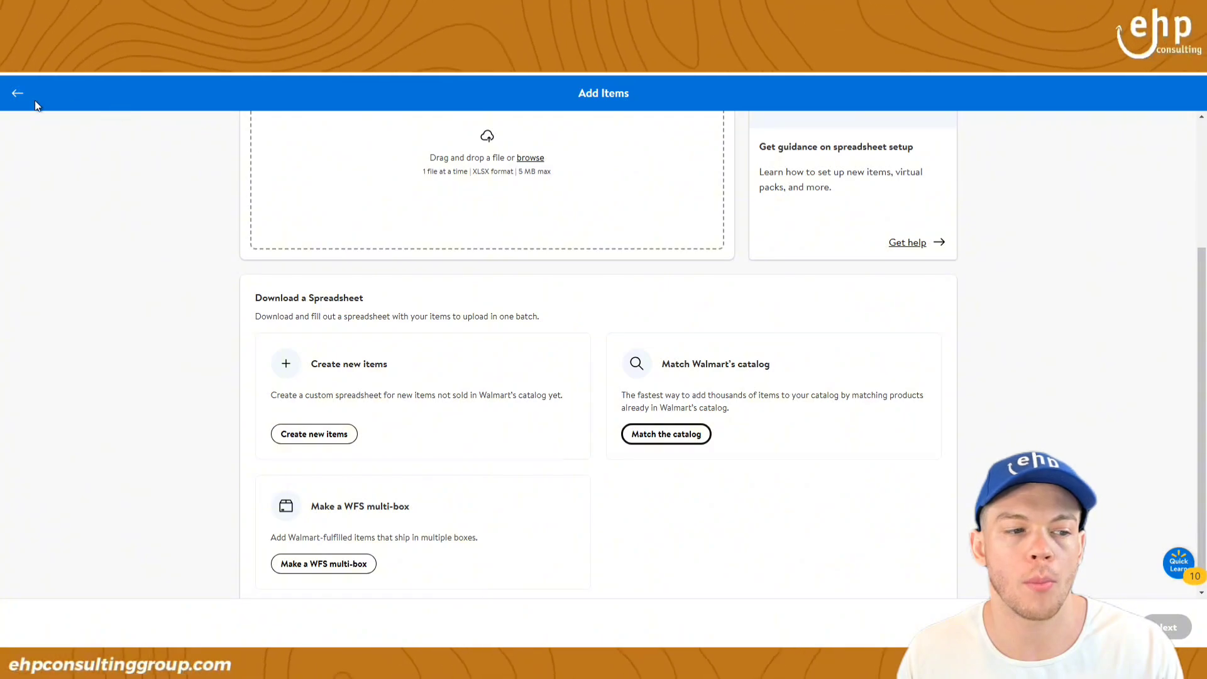
pyautogui.click(36, 105)
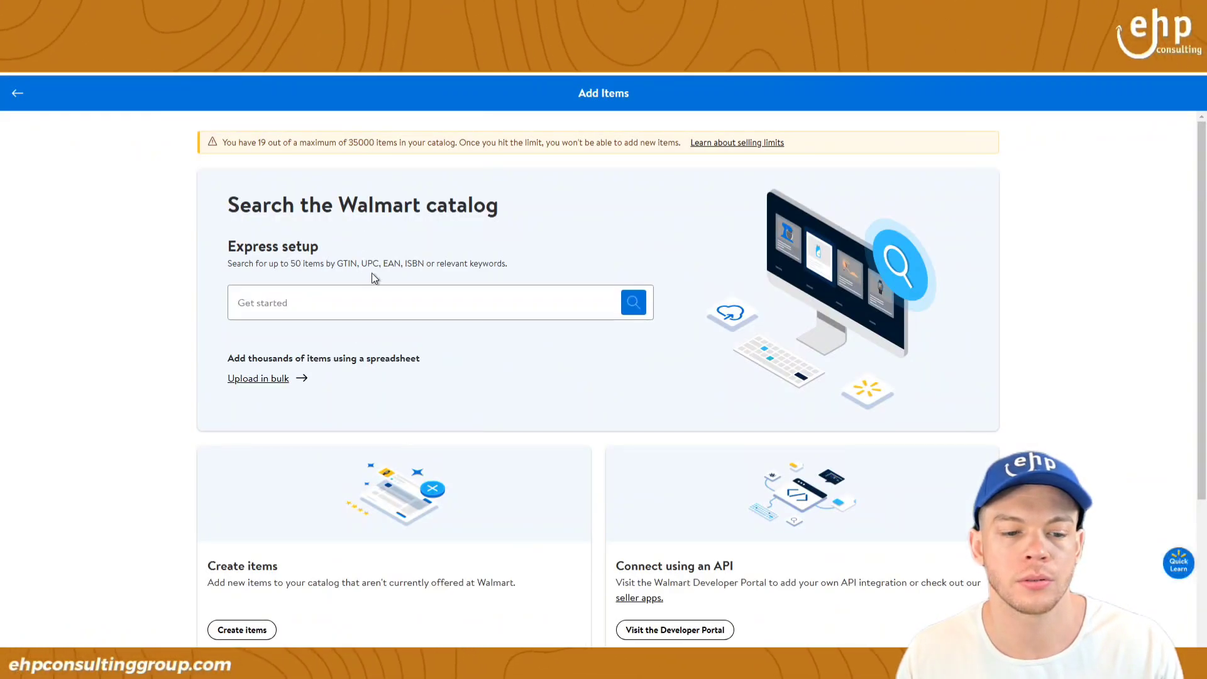
pyautogui.click(337, 304)
pyautogui.hotkey('ctrl', 'v')
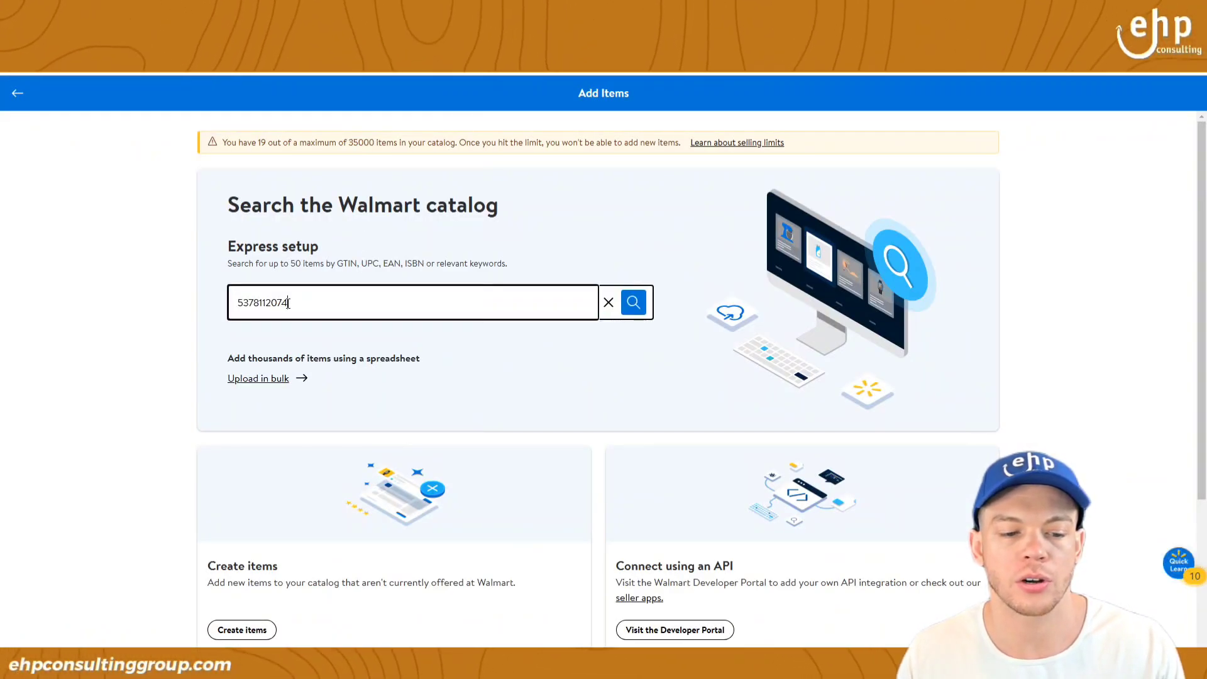
pyautogui.doubleClick(248, 304)
pyautogui.click(633, 302)
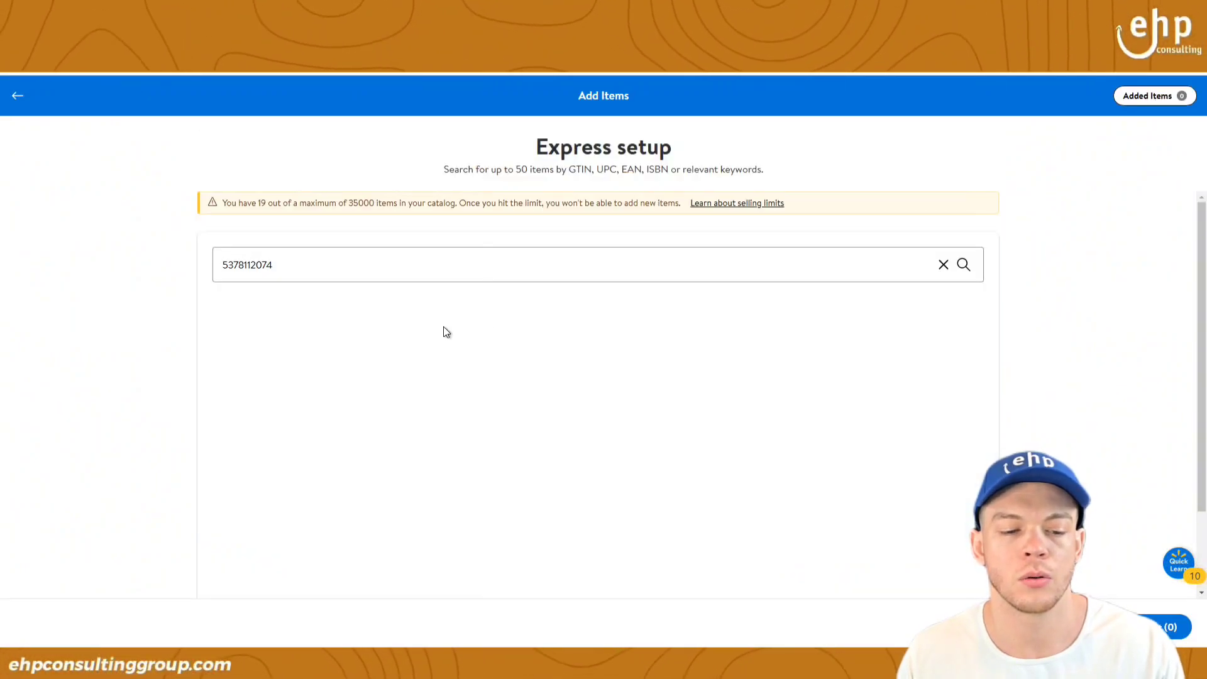
pyautogui.click(964, 283)
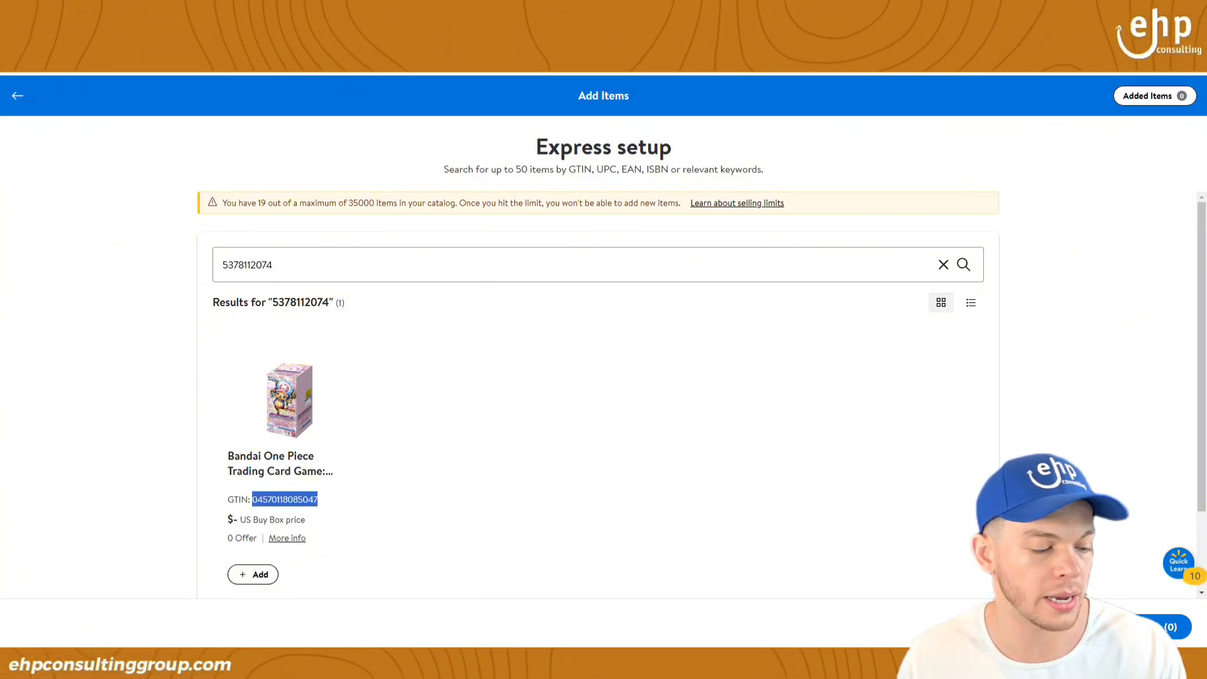
pyautogui.hotkey('alt', 'Tab')
pyautogui.click(291, 264)
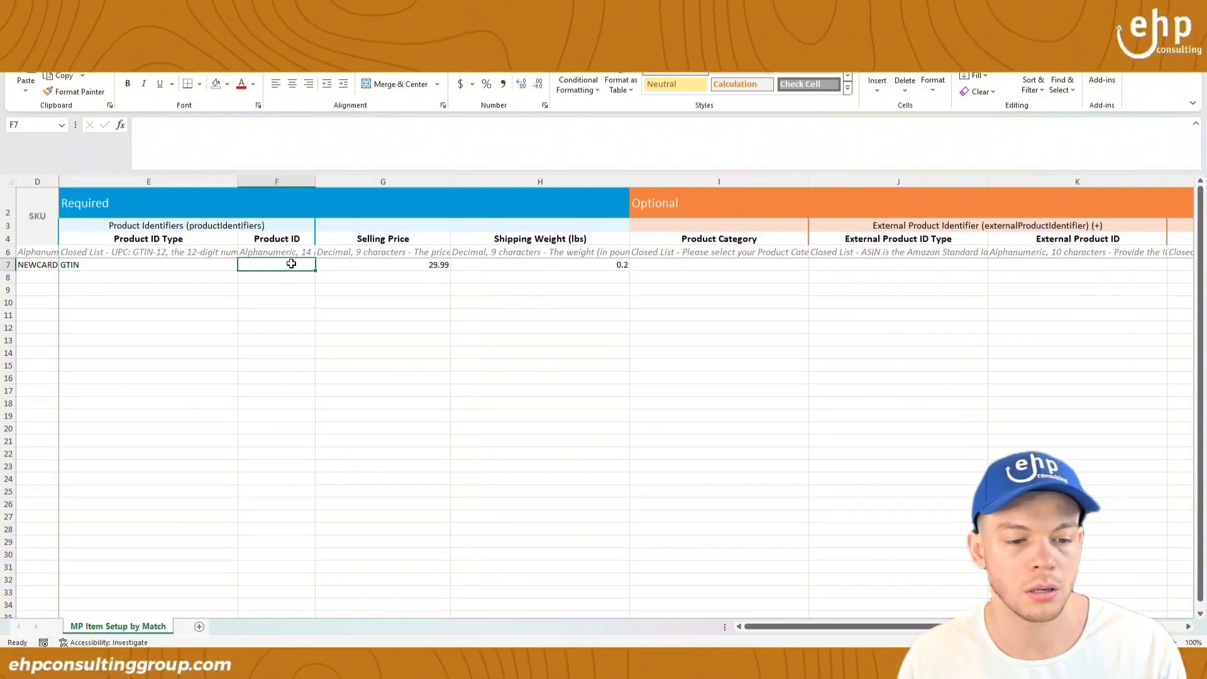
pyautogui.hotkey('ctrl', 'v')
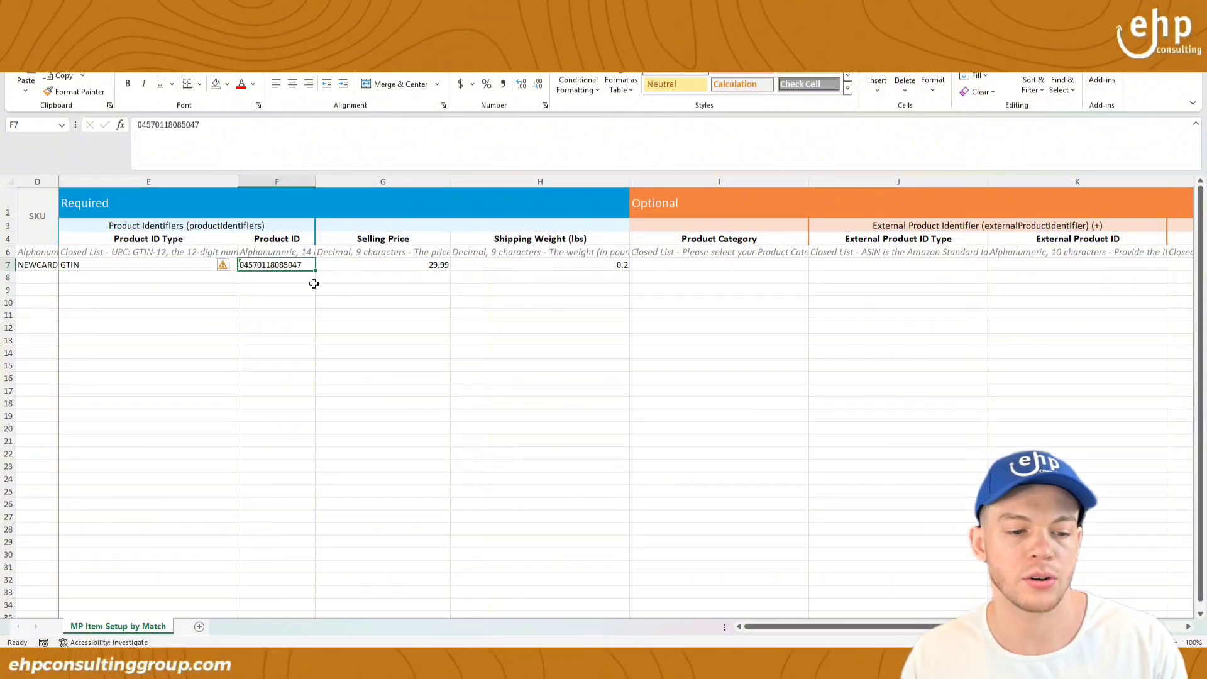
pyautogui.click(332, 294)
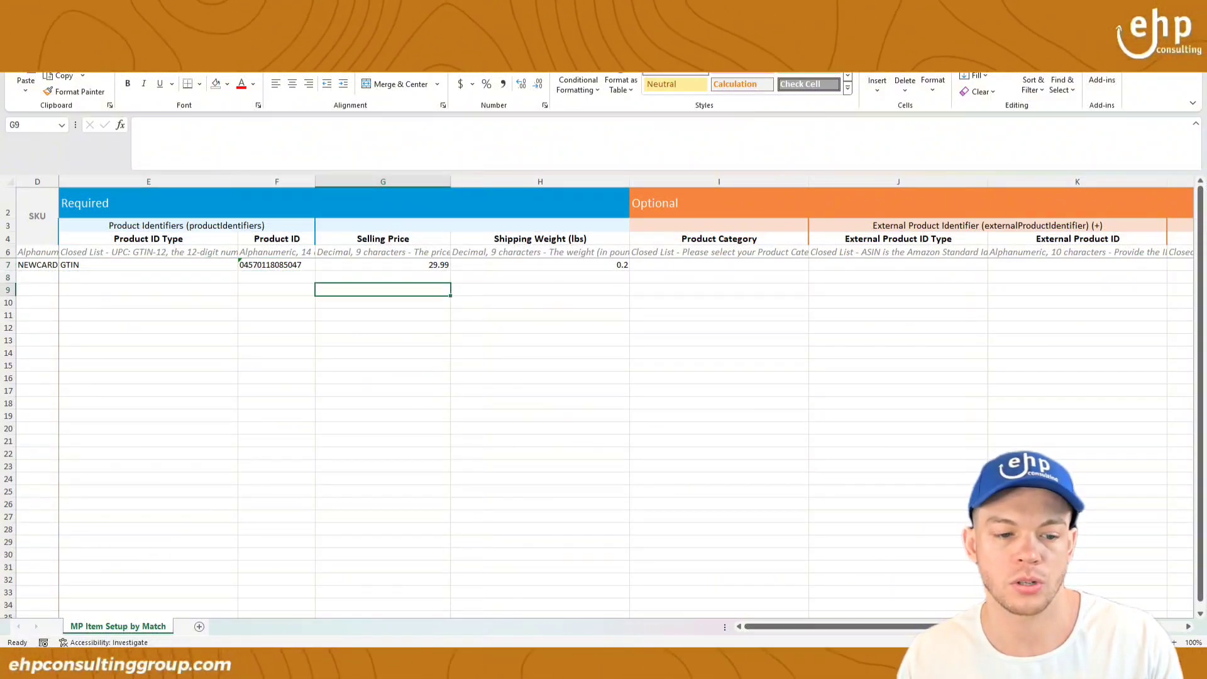
pyautogui.moveTo(471, 27); pyautogui.dragTo(602, 172)
pyautogui.doubleClick(559, 164)
pyautogui.click(593, 293)
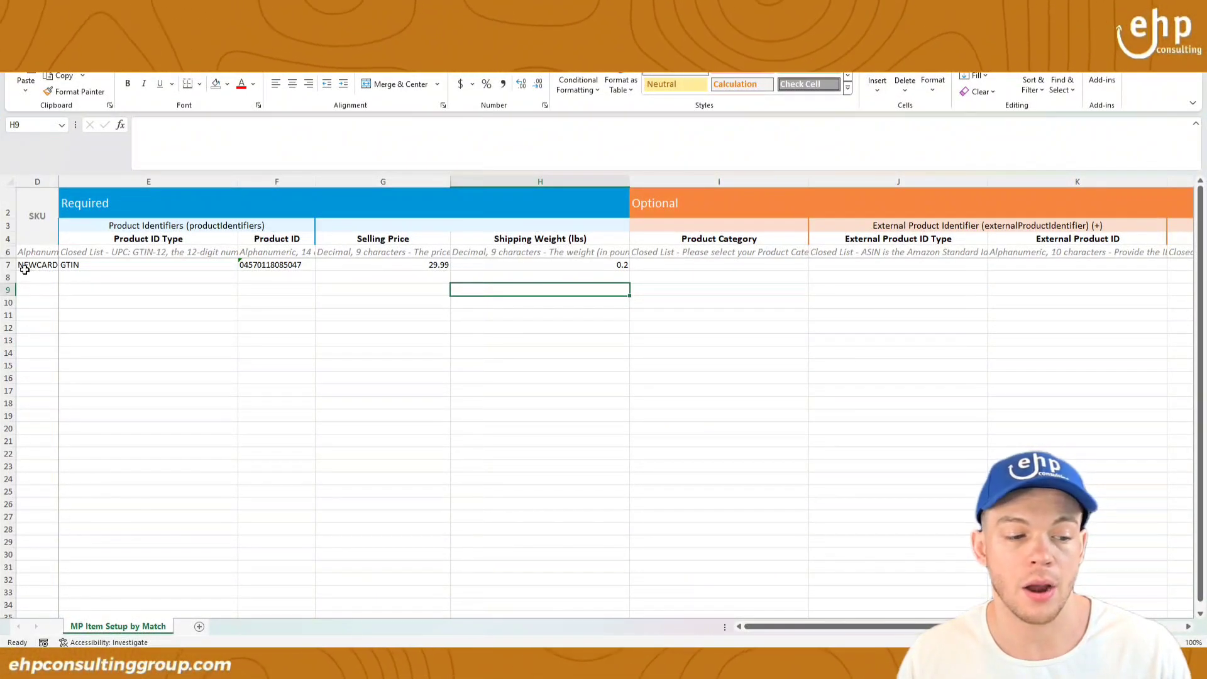
pyautogui.moveTo(24, 269); pyautogui.dragTo(598, 269)
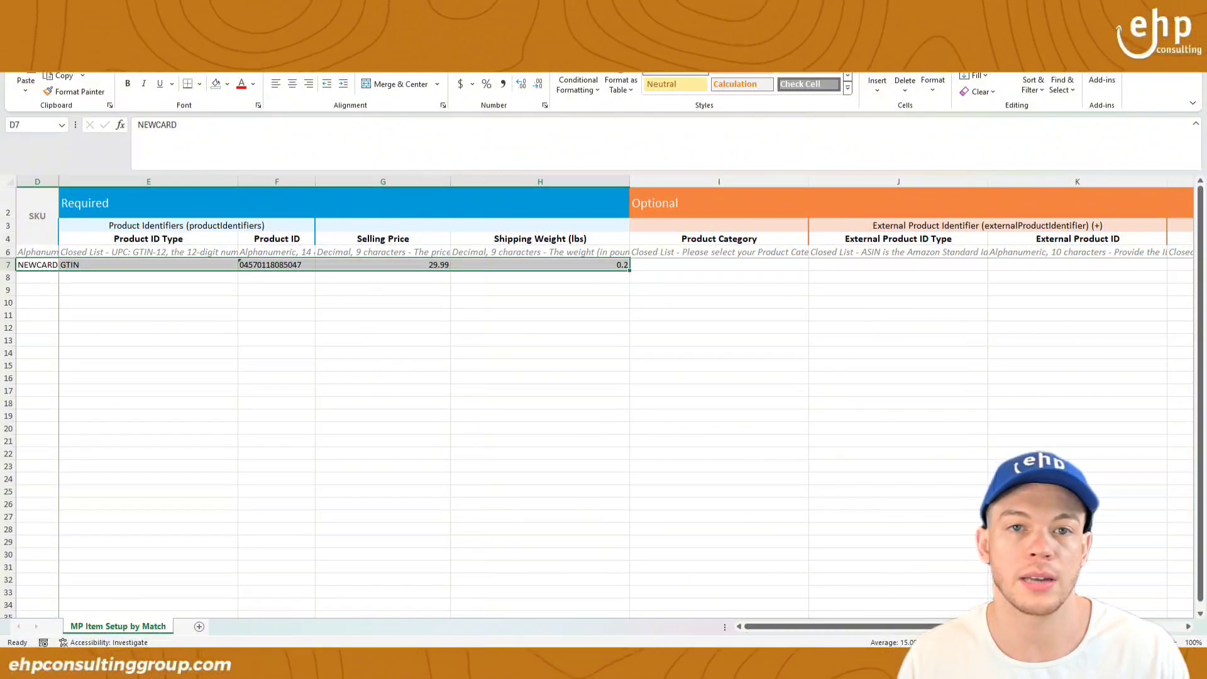
# Step: Check the empty cells below the item row and clear the GTIN highlight
pyautogui.hotkey('alt', 'Tab')
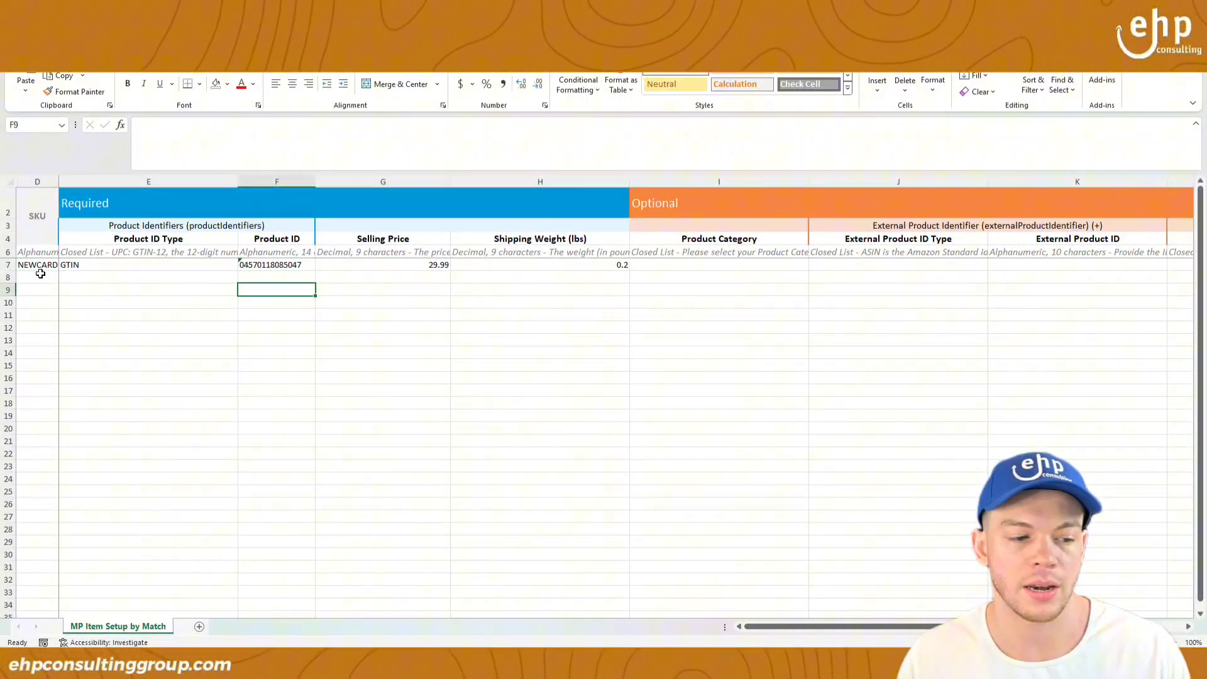
pyautogui.moveTo(40, 276); pyautogui.dragTo(572, 484)
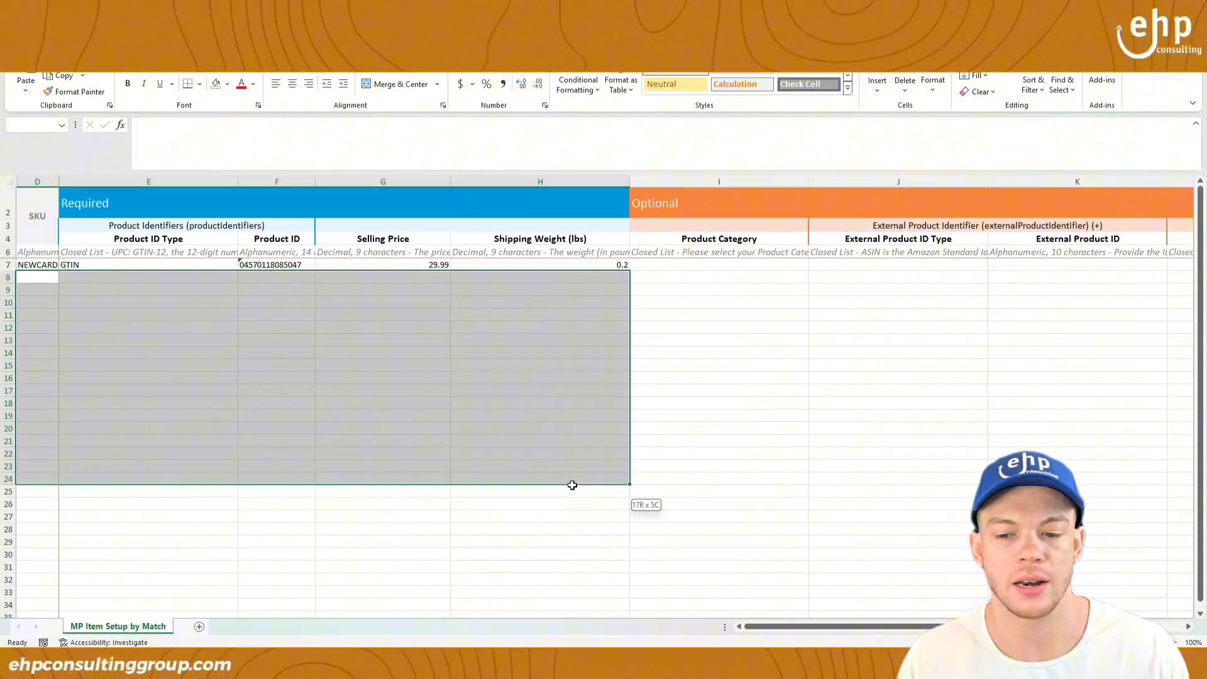
pyautogui.click(477, 374)
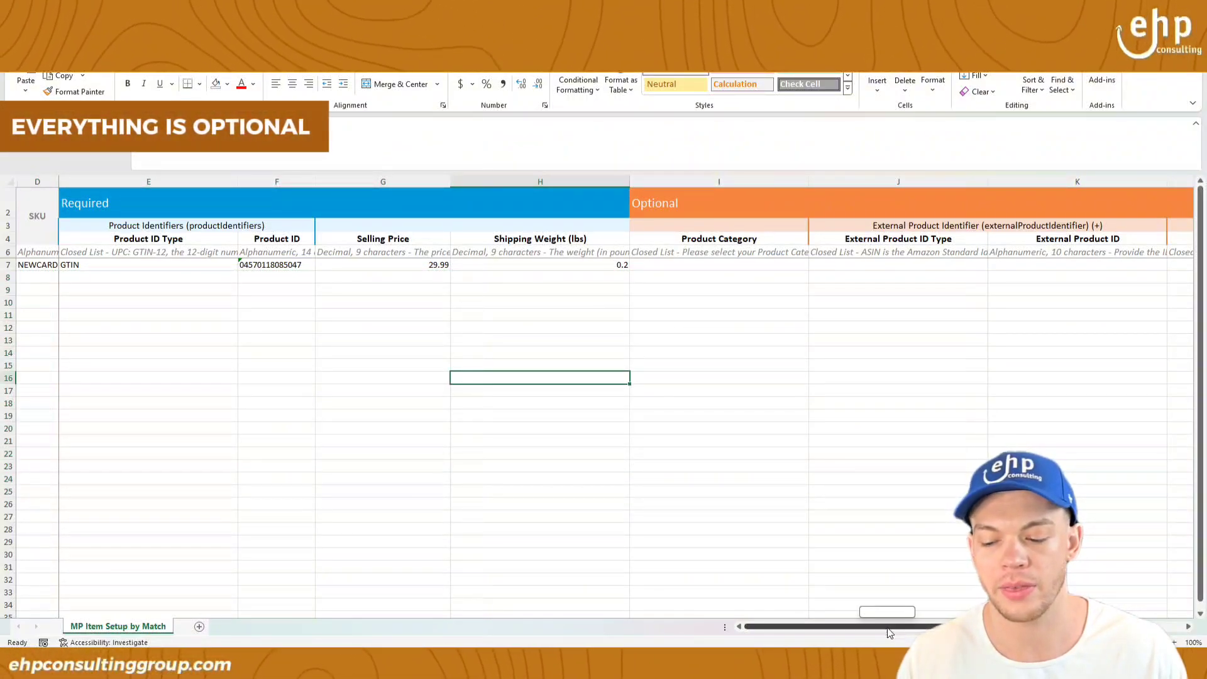
pyautogui.hscroll(4, 874, 604)
pyautogui.hscroll(-4, 873, 605)
pyautogui.click(385, 327)
pyautogui.click(396, 287)
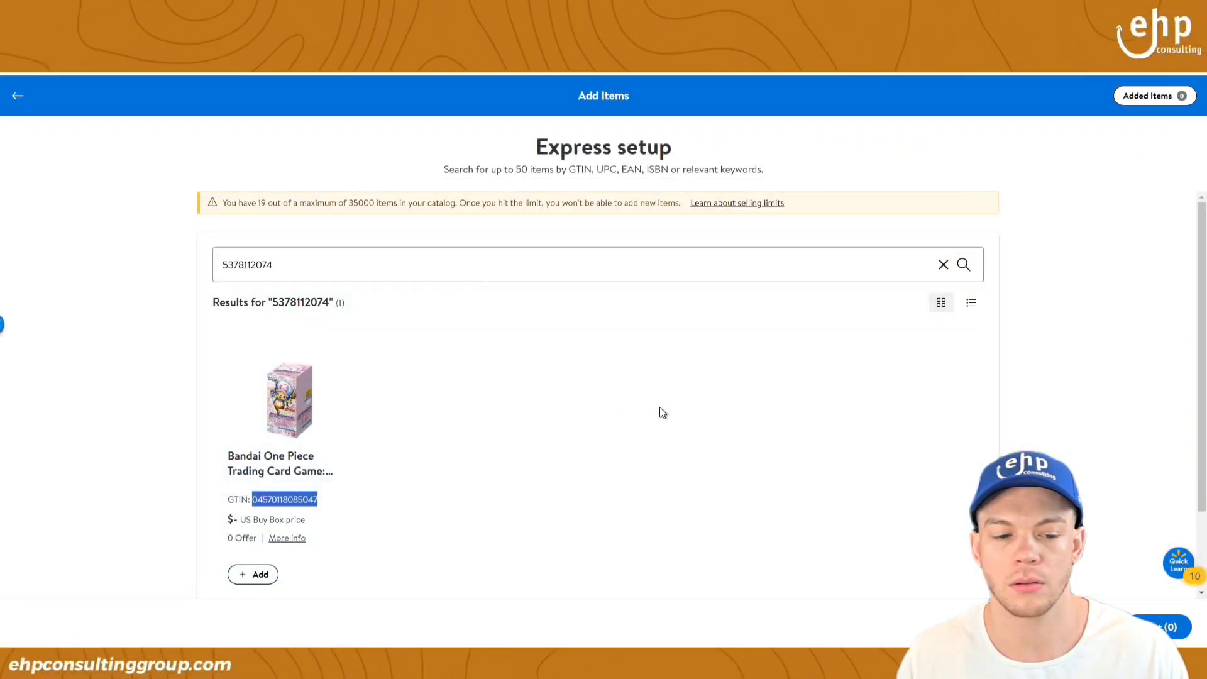
pyautogui.click(660, 408)
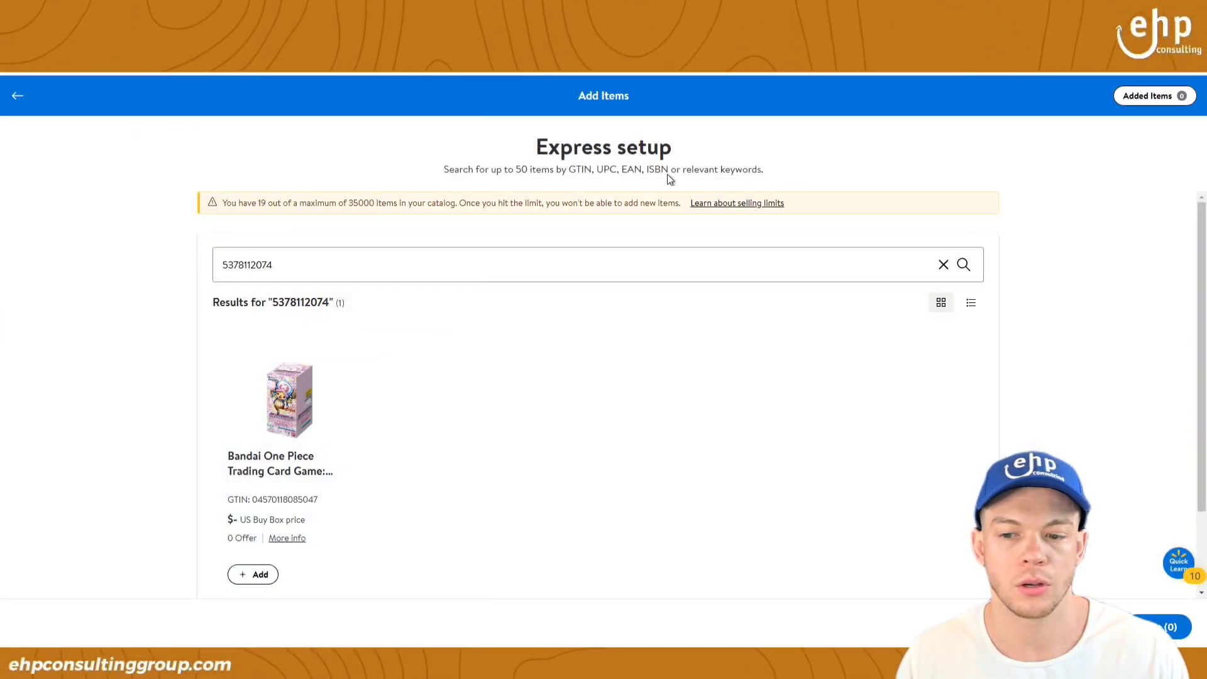
# Step: Upload the filled match spreadsheet from the Downloads folder via Upload in bulk
pyautogui.click(15, 97)
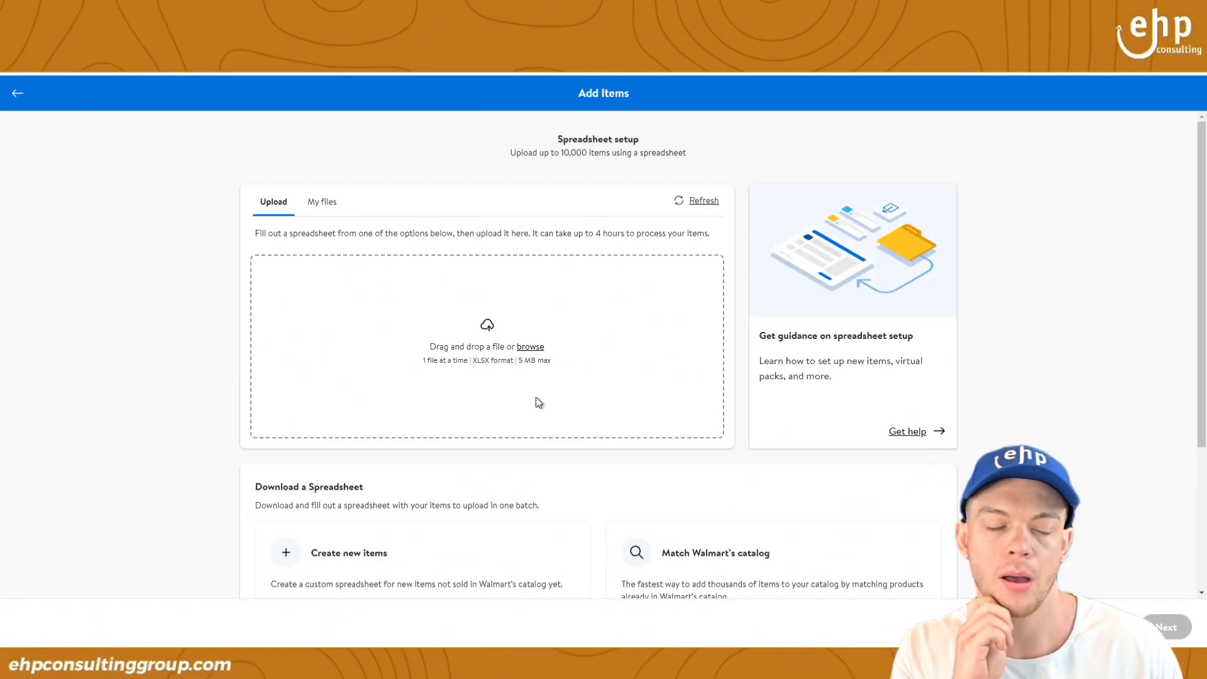
pyautogui.click(514, 333)
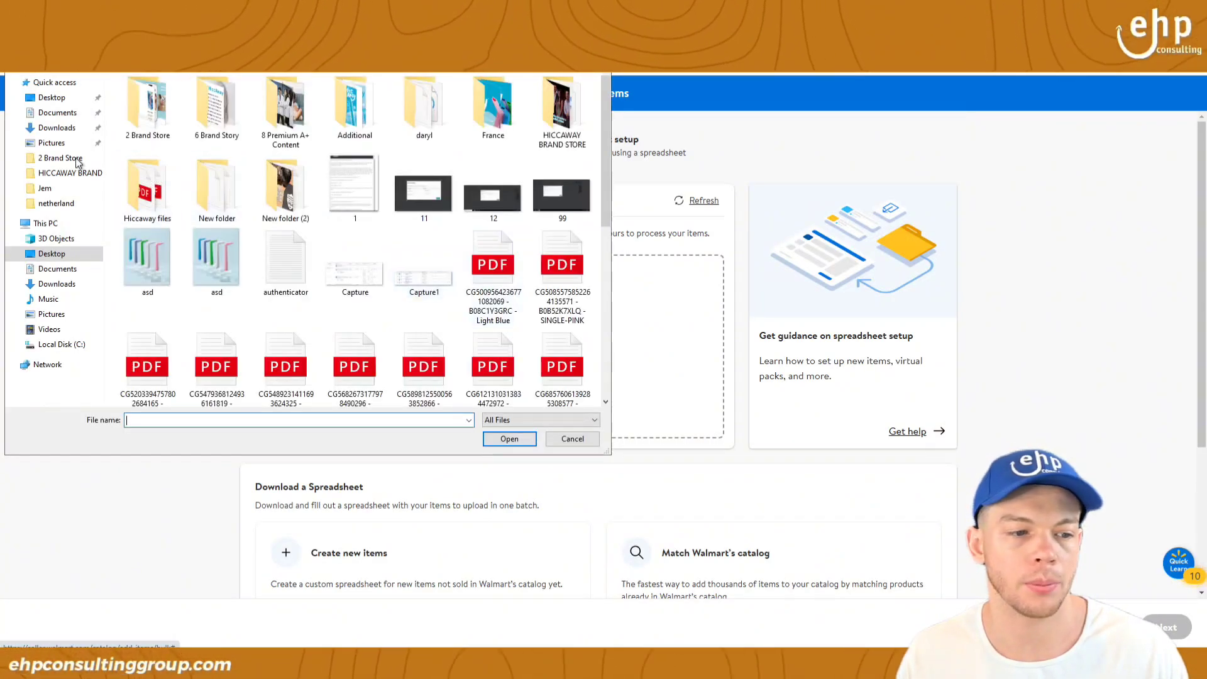
pyautogui.click(61, 284)
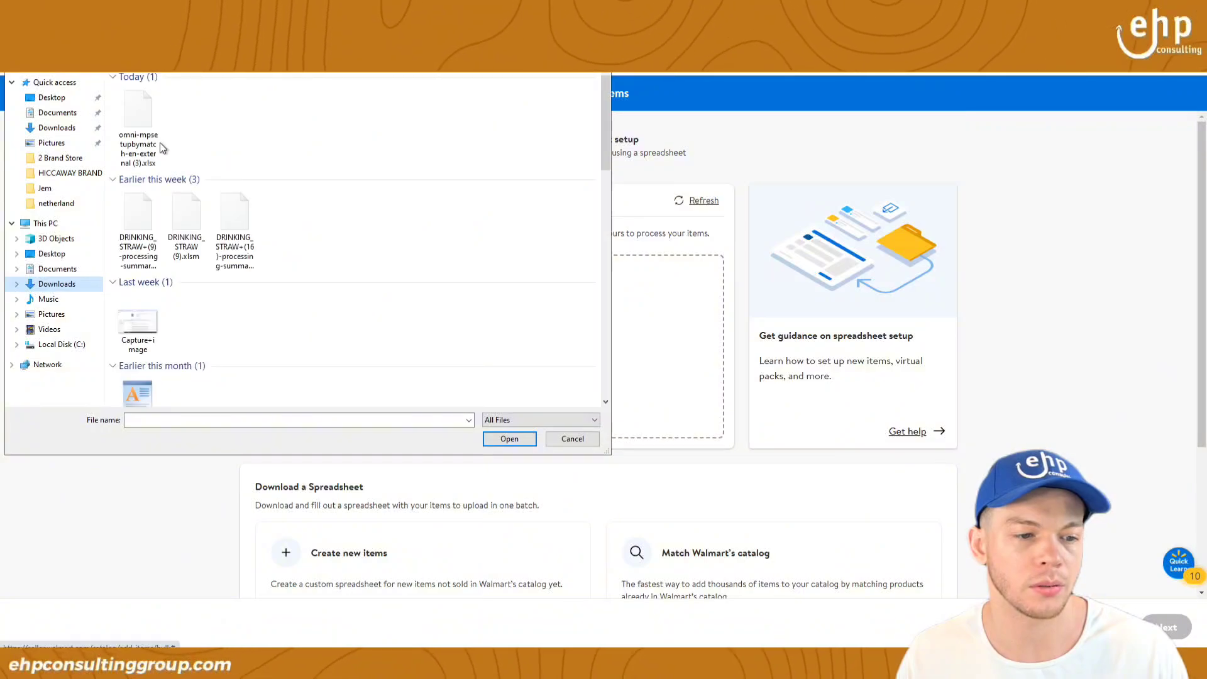
pyautogui.doubleClick(160, 142)
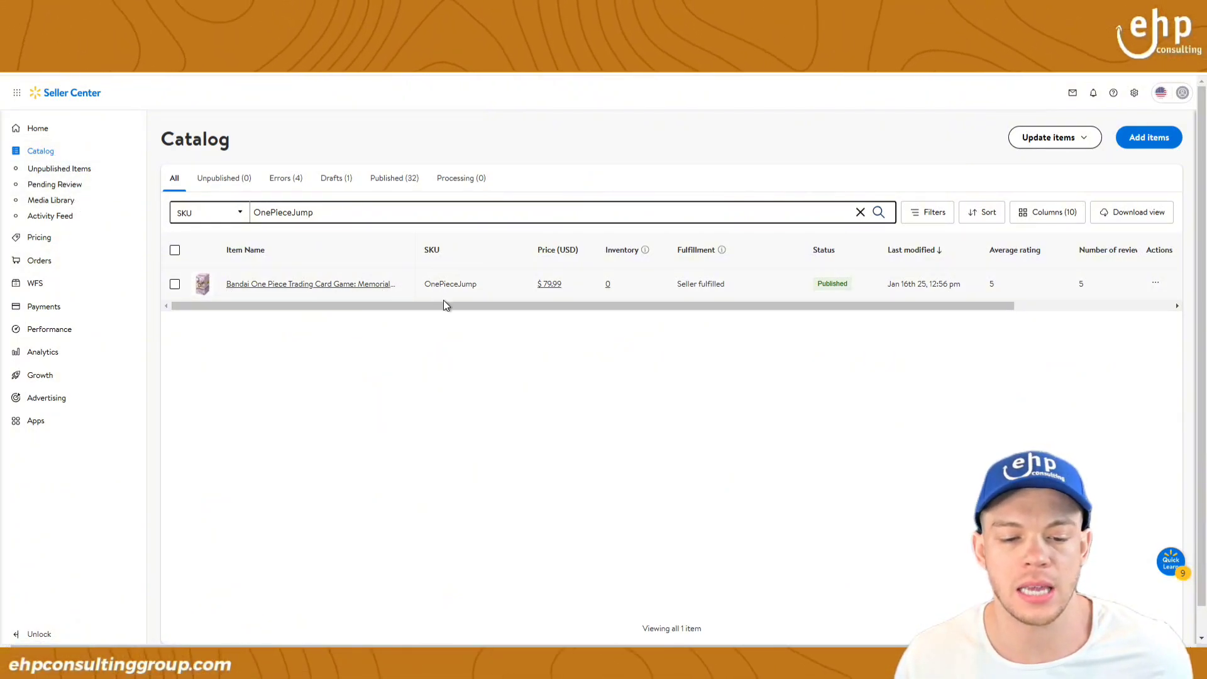
# Step: Check OnePieceJump's Seller fulfilled status and view its product page on Walmart.com
pyautogui.moveTo(458, 308); pyautogui.dragTo(529, 309)
pyautogui.moveTo(604, 318); pyautogui.dragTo(295, 319)
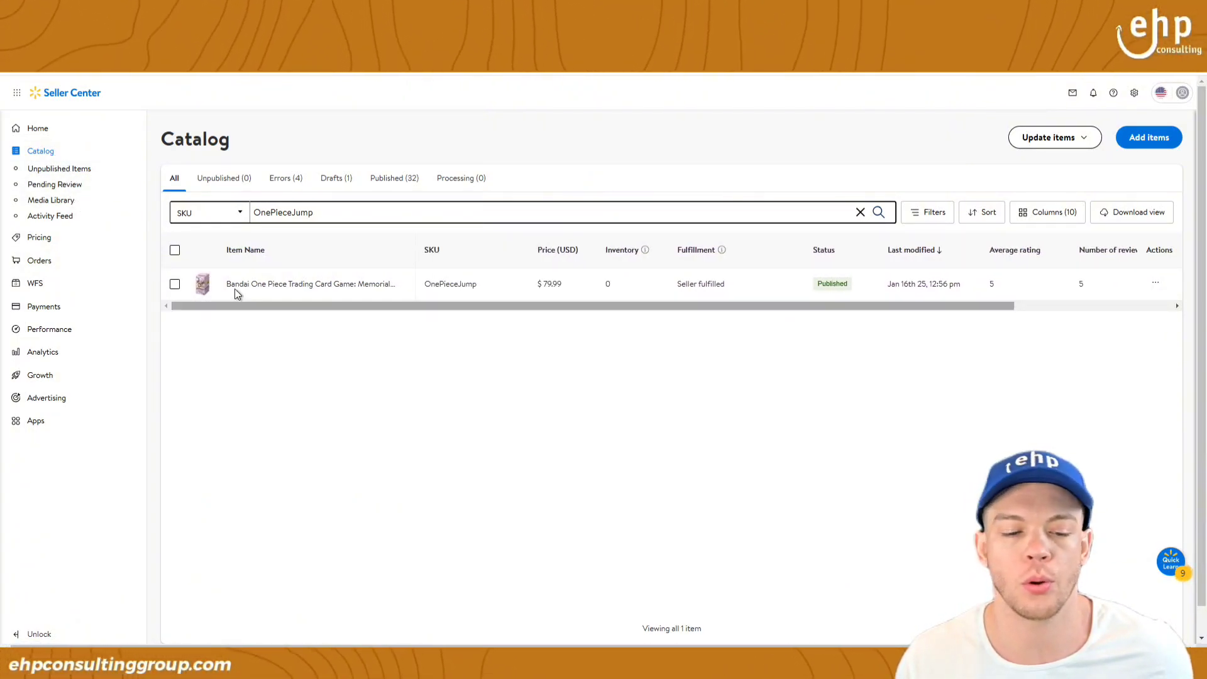
pyautogui.tripleClick(680, 284)
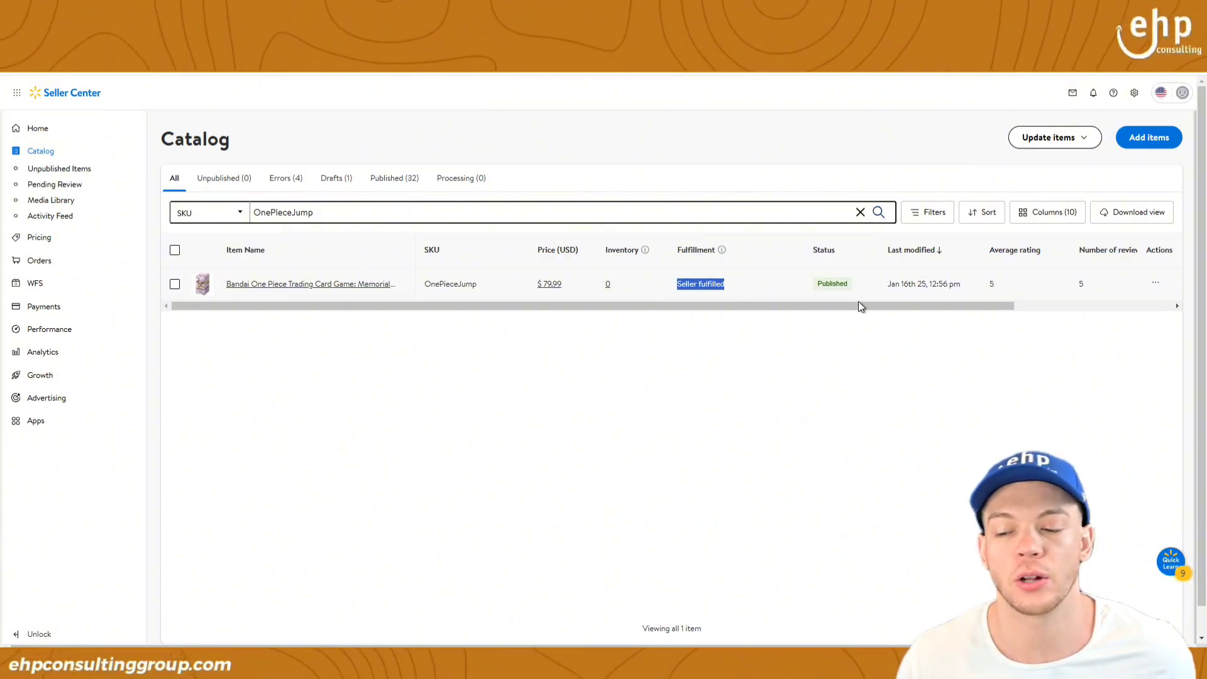
pyautogui.click(1156, 283)
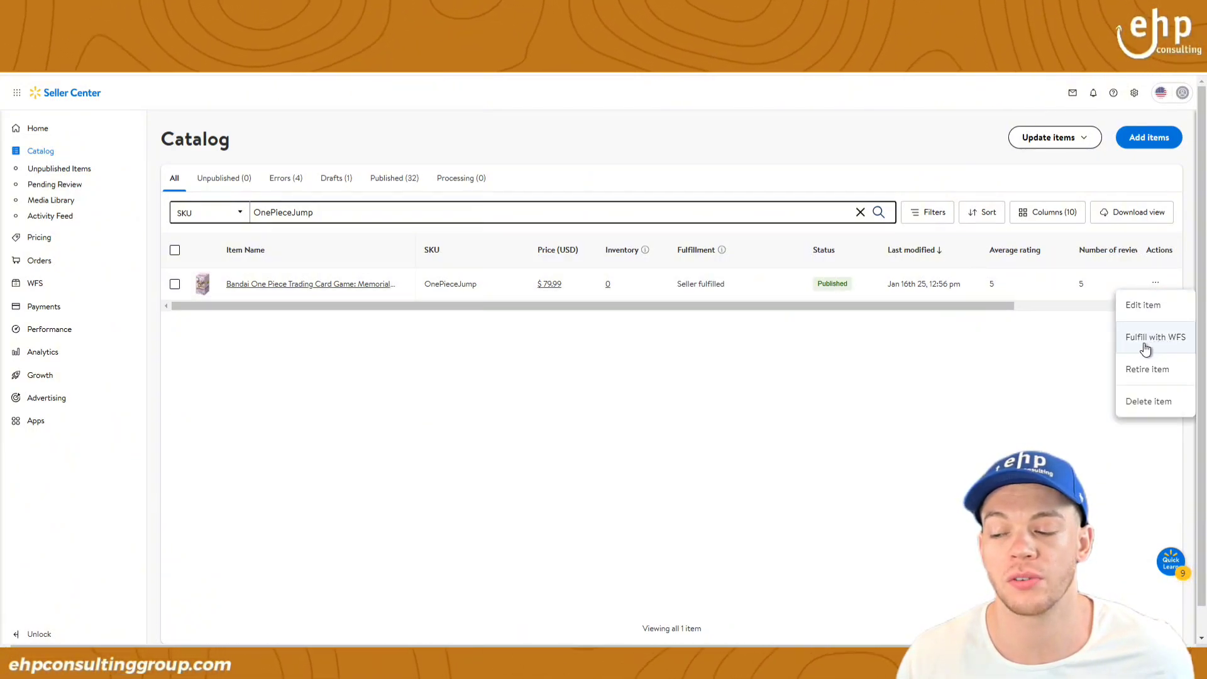
pyautogui.moveTo(331, 305)
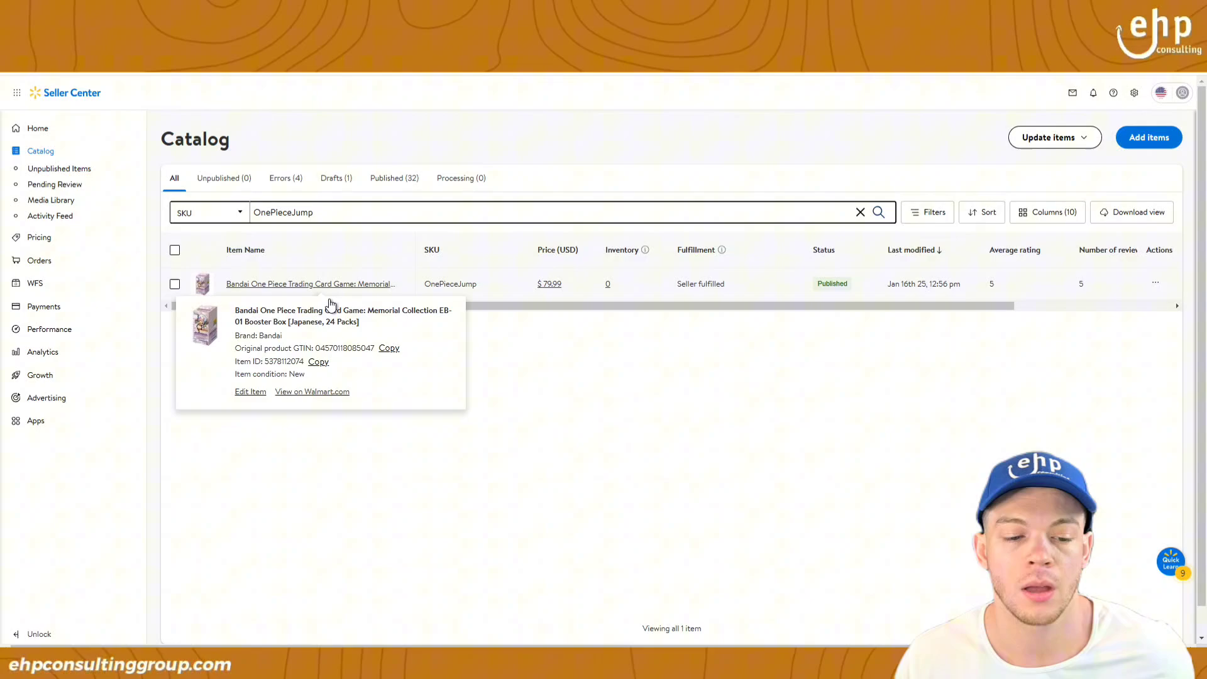
pyautogui.click(319, 393)
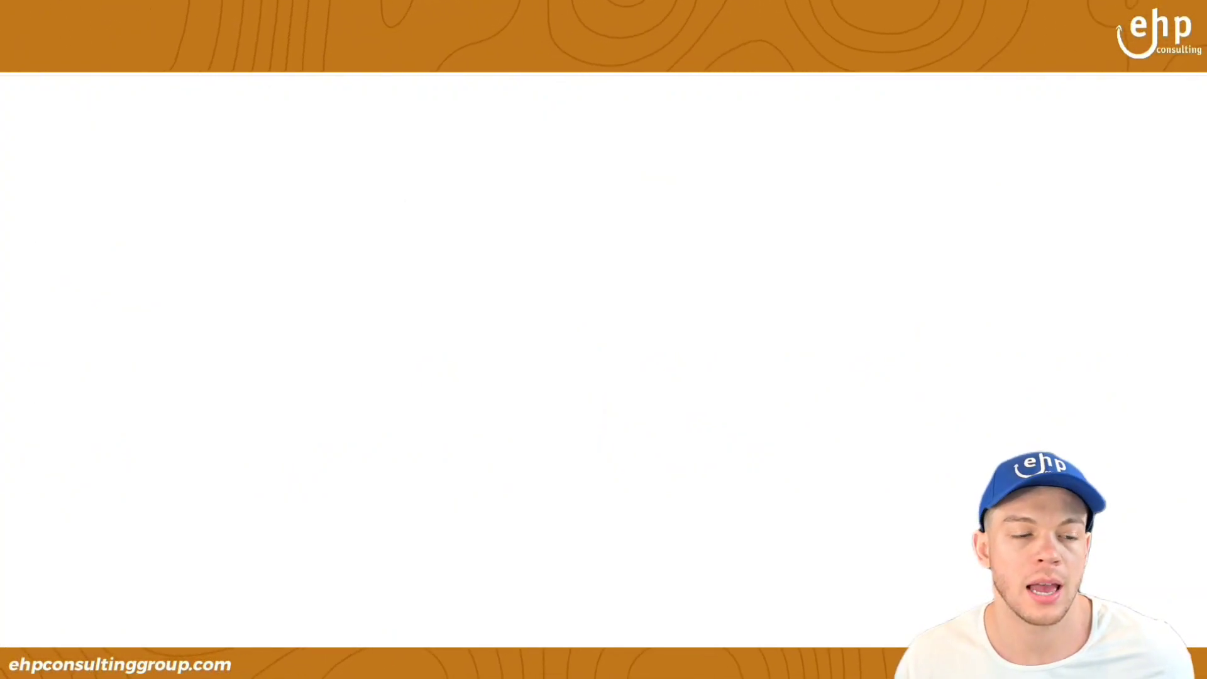
pyautogui.click(95, 16)
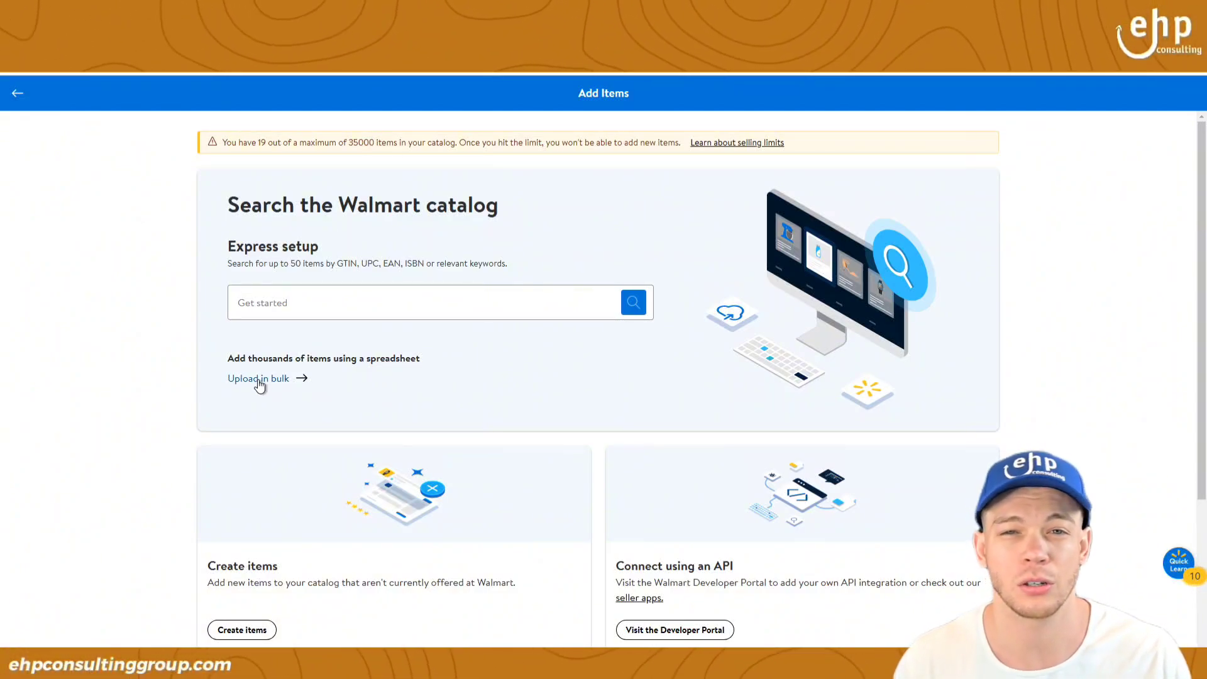
pyautogui.click(293, 308)
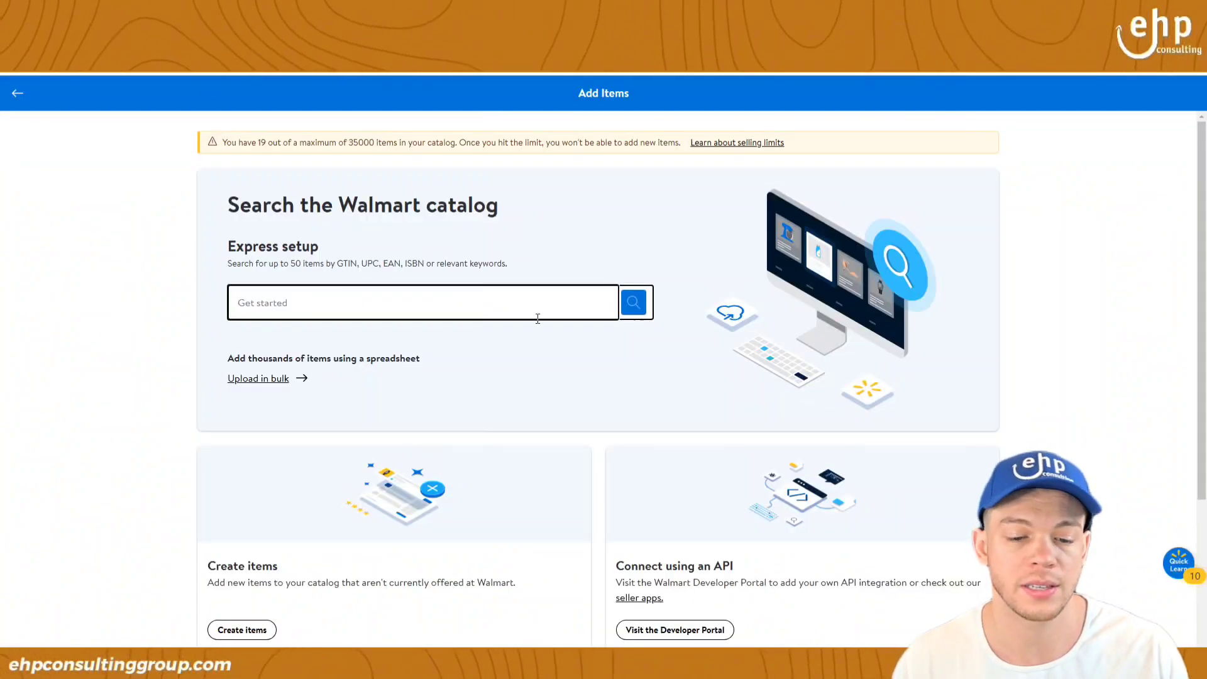
pyautogui.hotkey('ctrl', 'v')
pyautogui.press('Return')
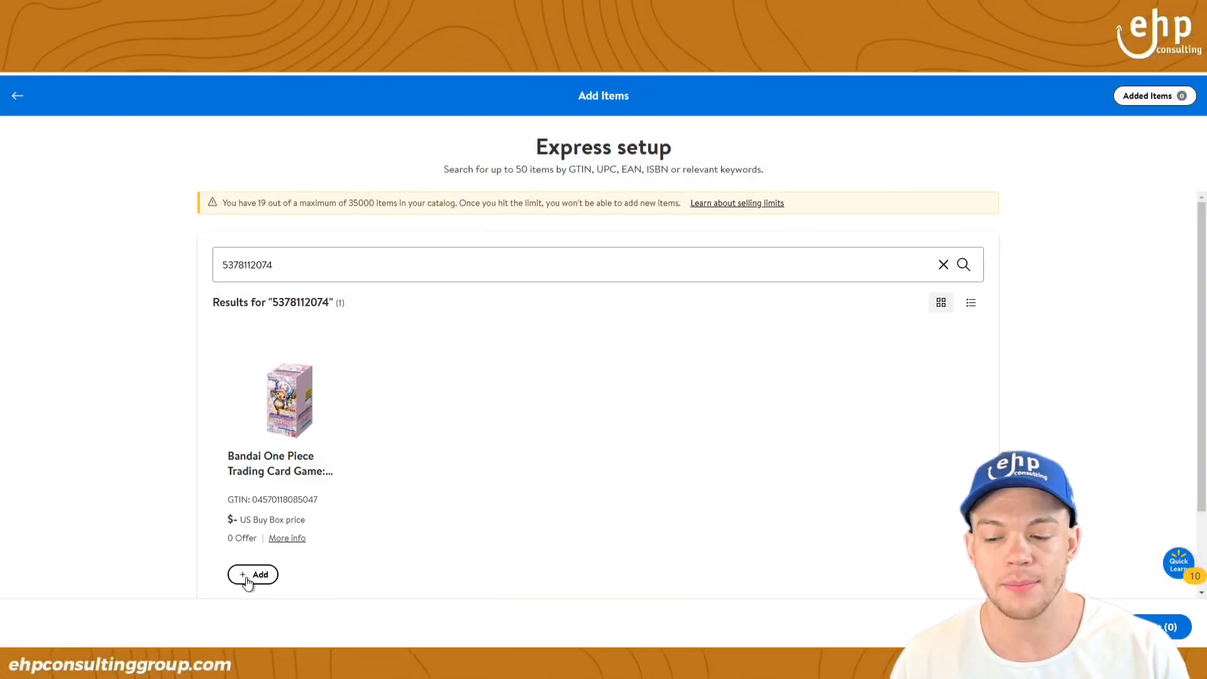
pyautogui.scroll(-2, 247, 574)
pyautogui.click(253, 474)
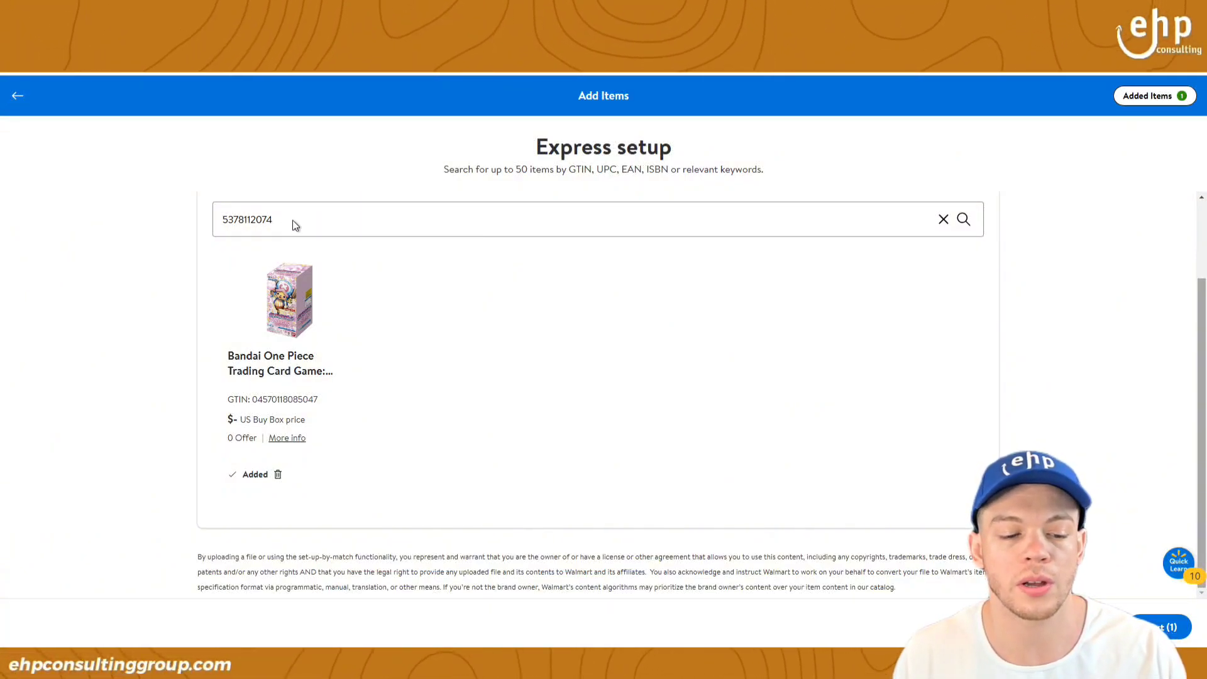
pyautogui.click(264, 220)
pyautogui.doubleClick(274, 219)
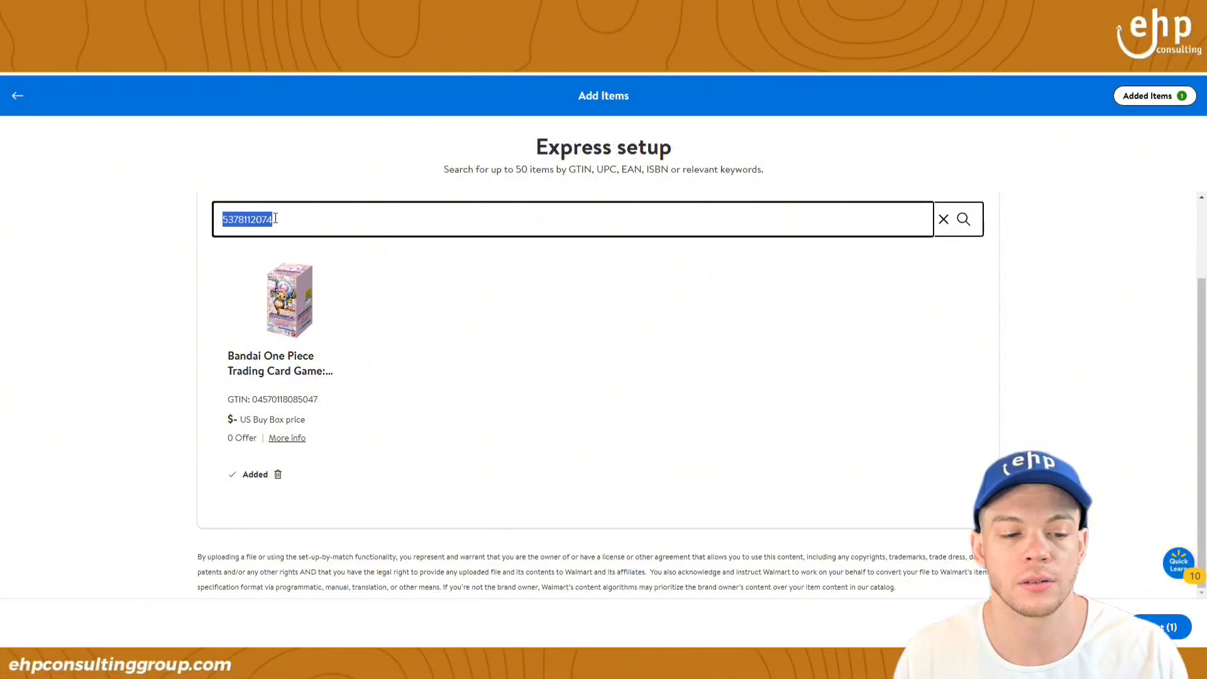
pyautogui.write('5316183307')
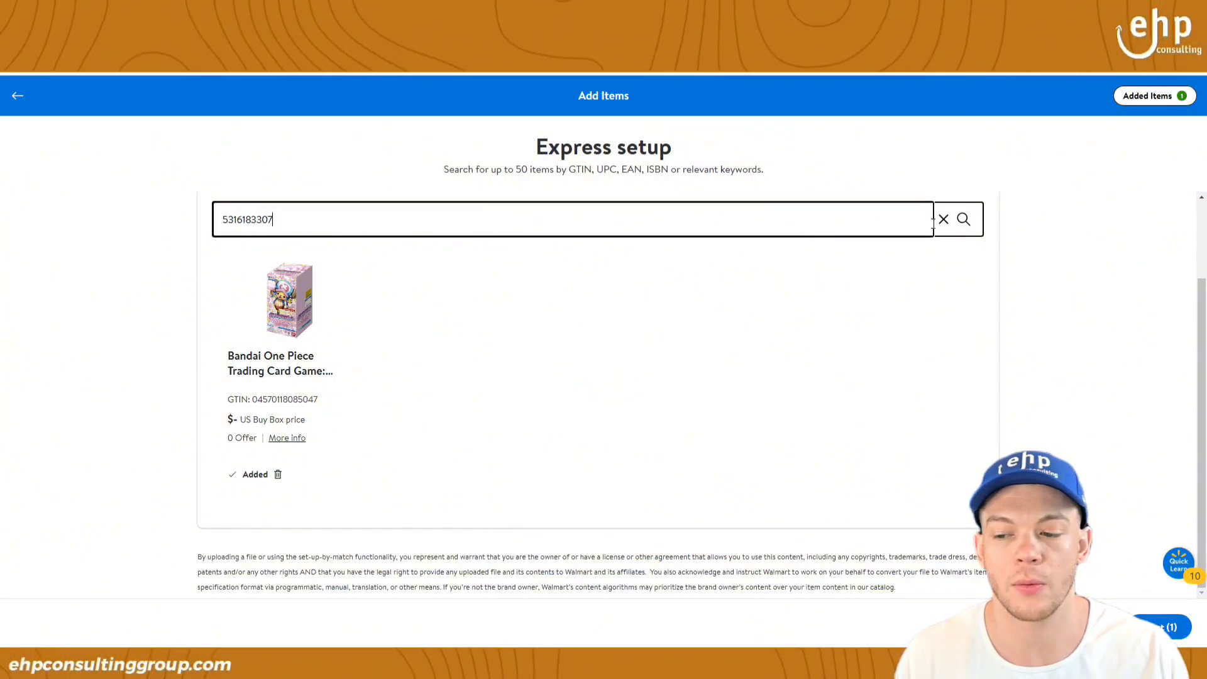
pyautogui.click(965, 222)
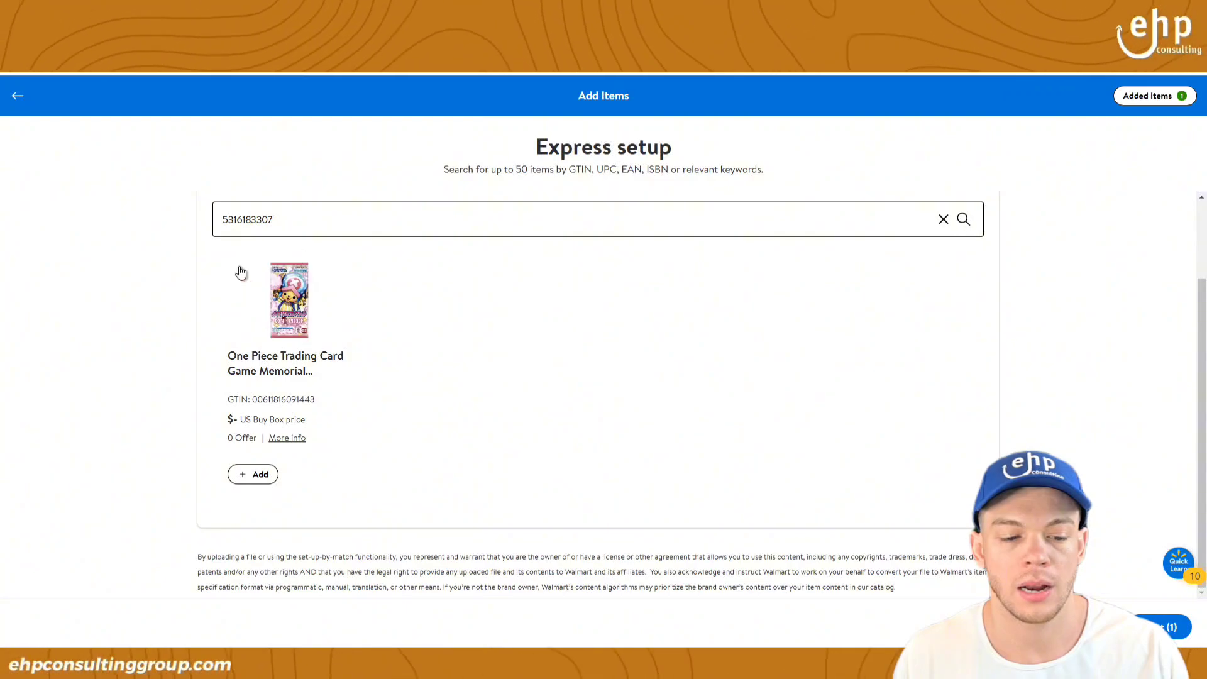
# Step: Add the One Piece card game pack and open the Added Items list
pyautogui.doubleClick(338, 305)
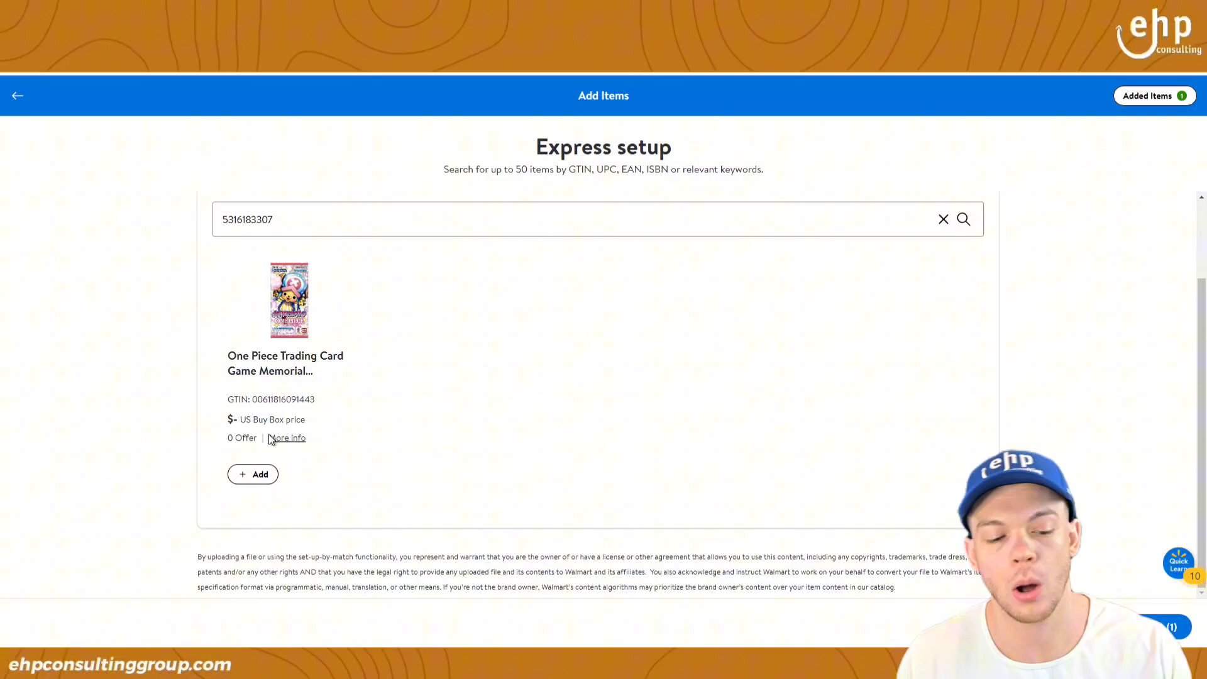
pyautogui.click(246, 475)
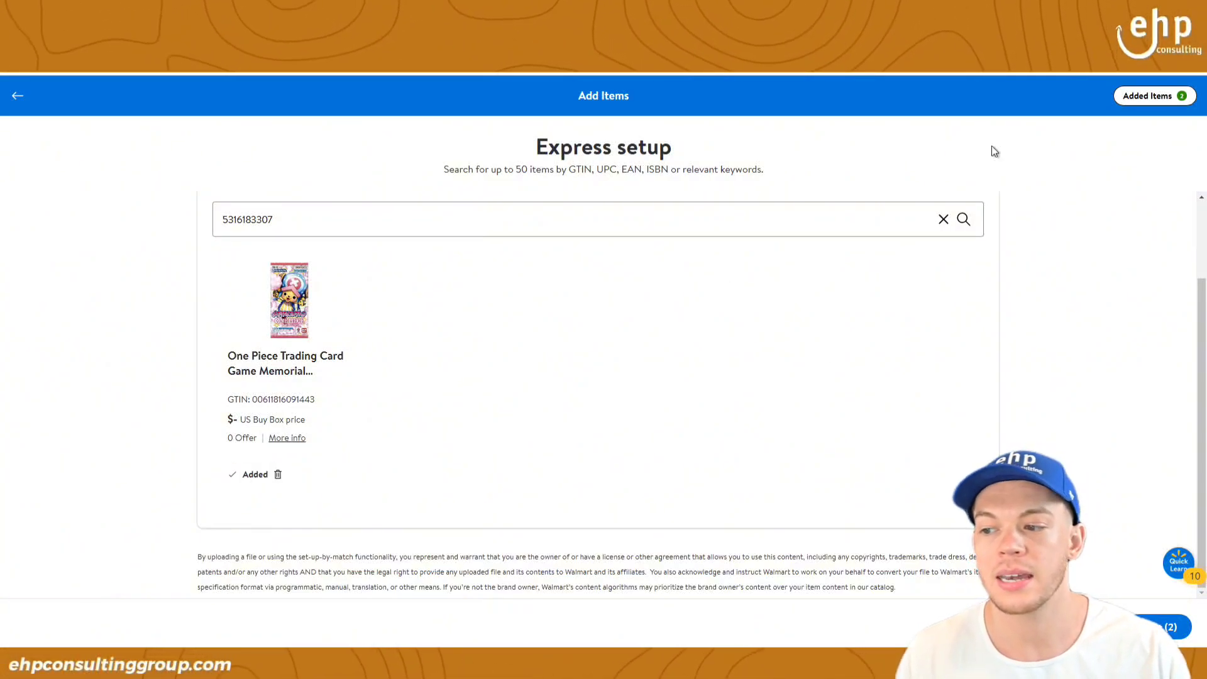
pyautogui.click(1171, 105)
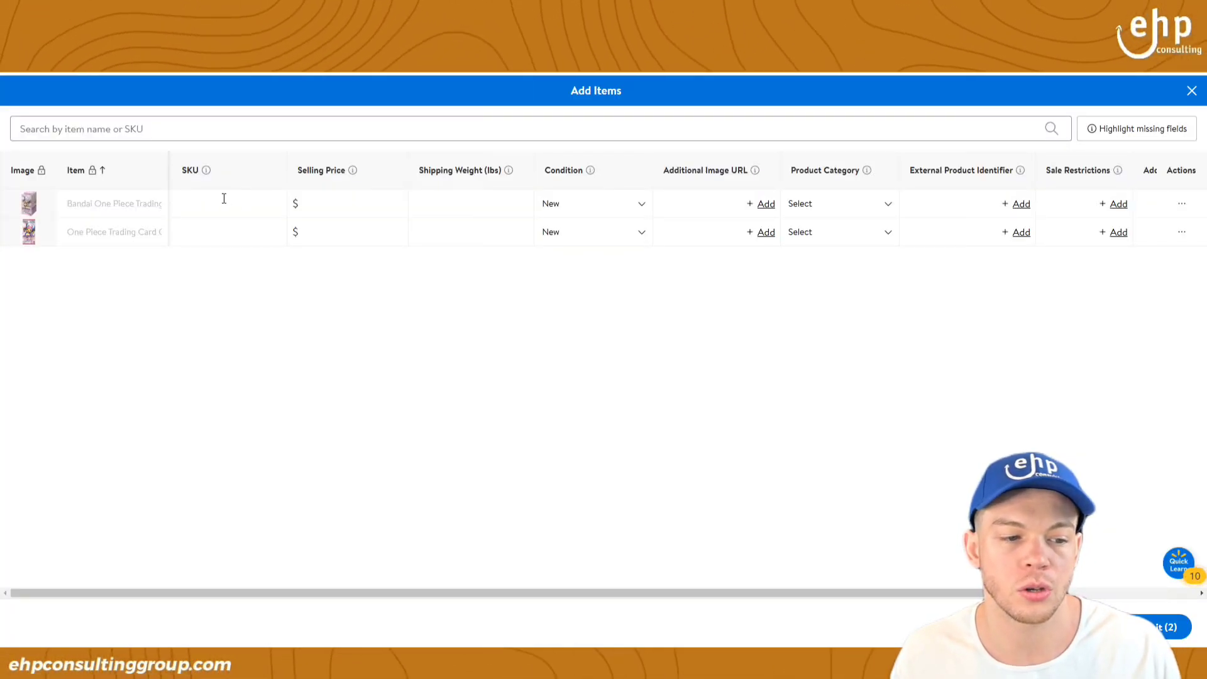
pyautogui.click(226, 203)
pyautogui.click(224, 229)
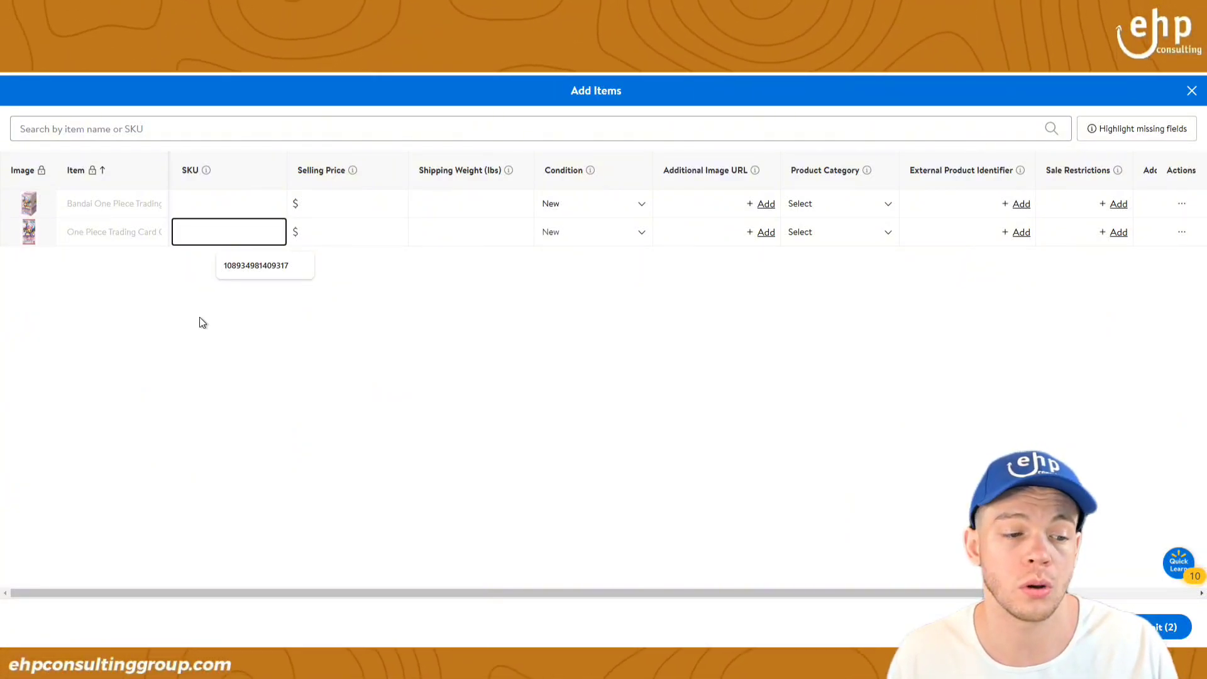
pyautogui.click(256, 341)
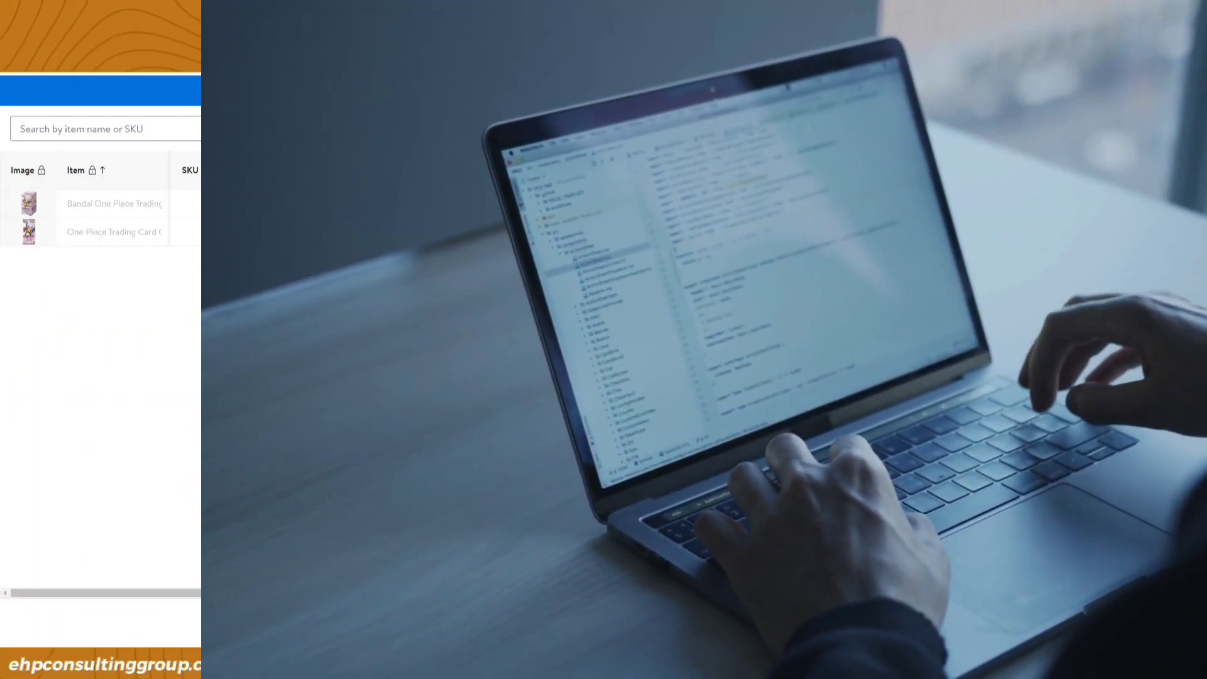
# Step: Cancel the express item setup and choose Upload in bulk on the Add Items page
pyautogui.click(1189, 92)
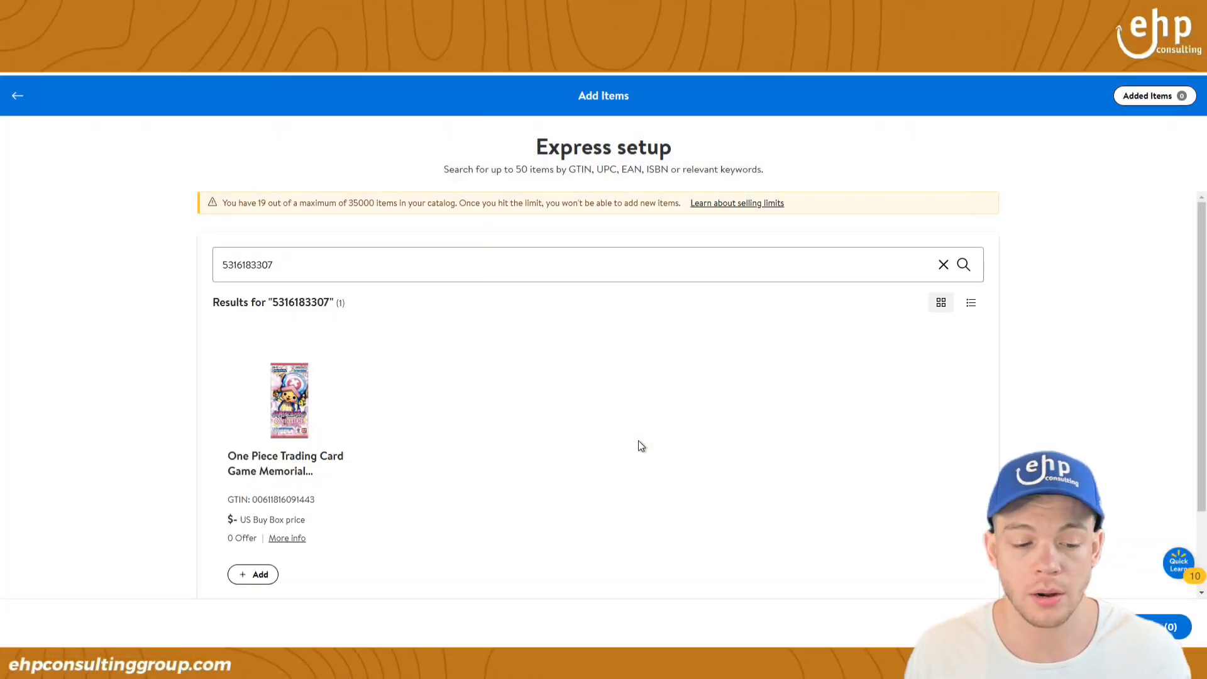
pyautogui.click(19, 98)
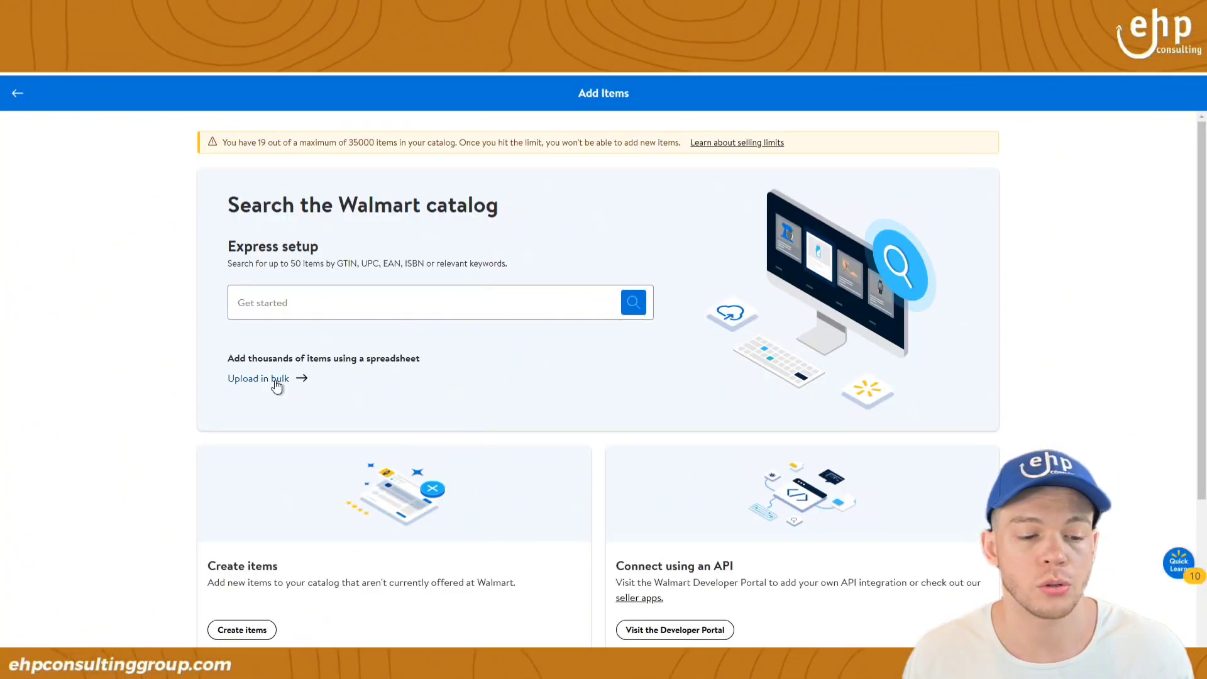
pyautogui.click(277, 380)
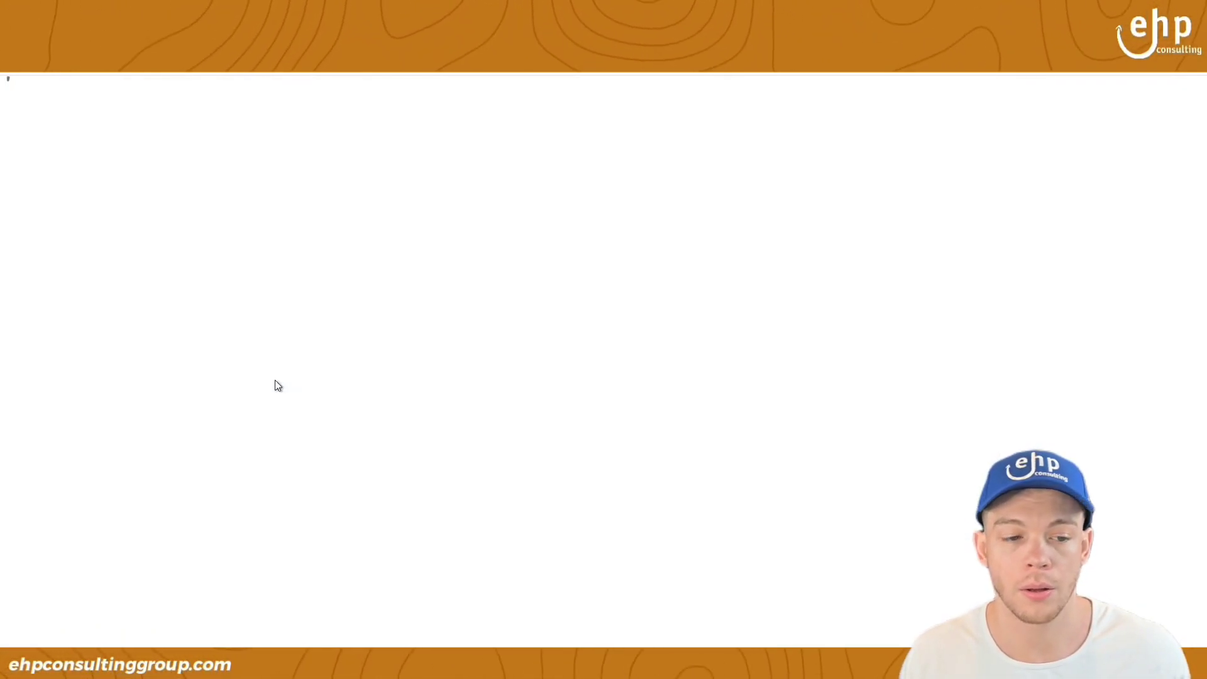
# Step: Pick Animals > Animal Feeding & Watering > Automatic Pet Feeders and download the full-setup template
pyautogui.scroll(-3, 330, 414)
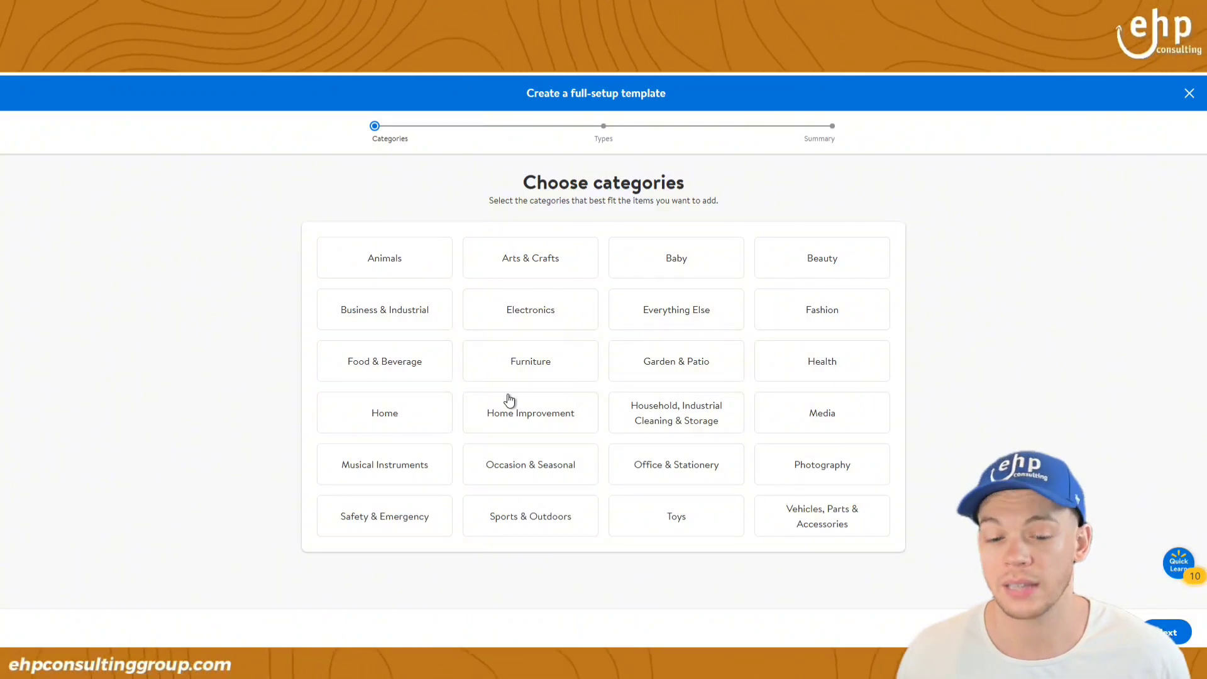
pyautogui.click(385, 259)
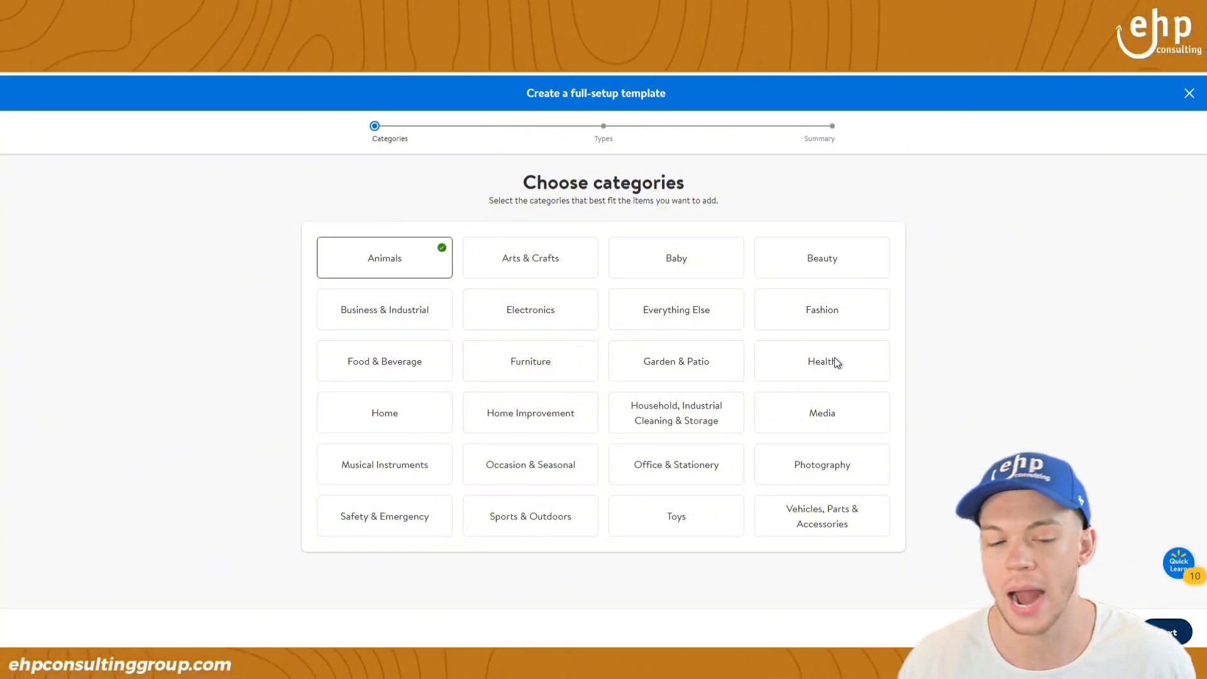
pyautogui.click(350, 333)
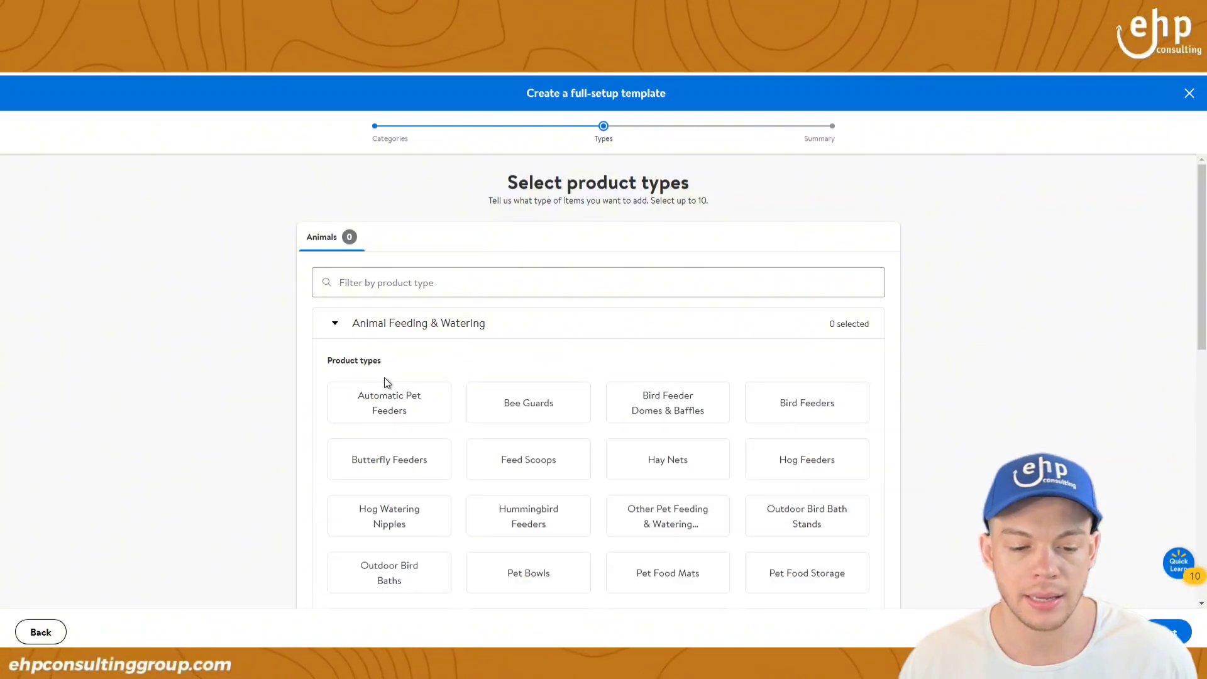
pyautogui.click(396, 418)
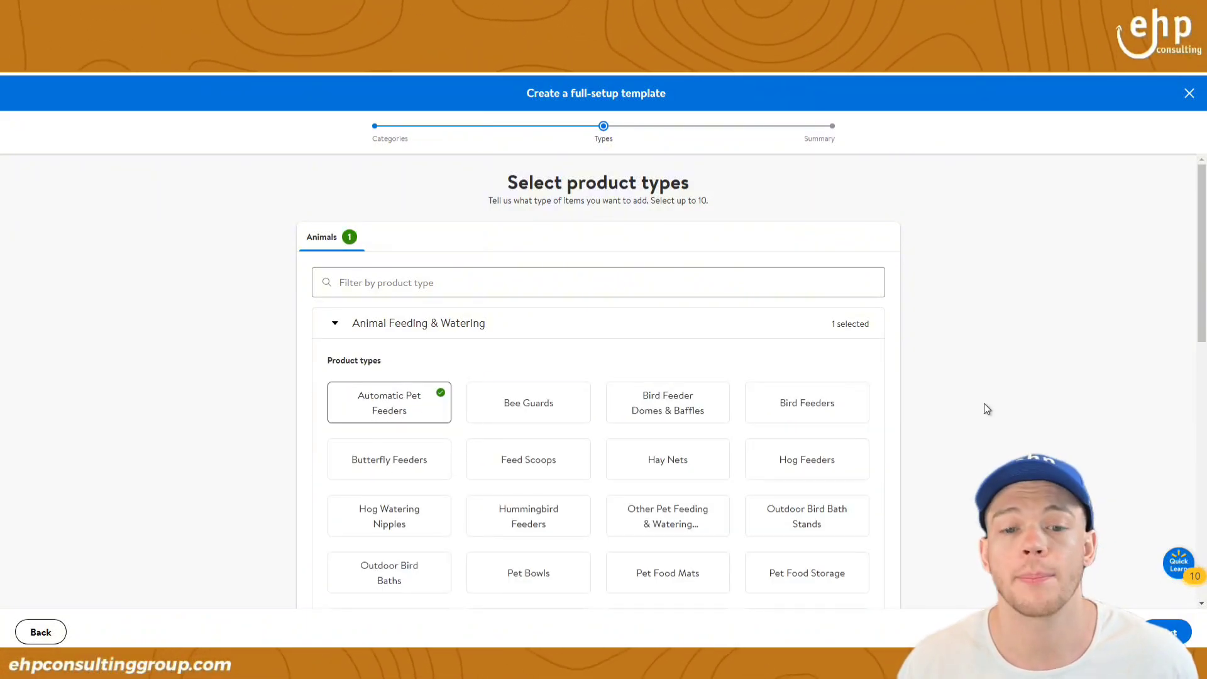
pyautogui.scroll(-3, 986, 409)
pyautogui.click(1169, 631)
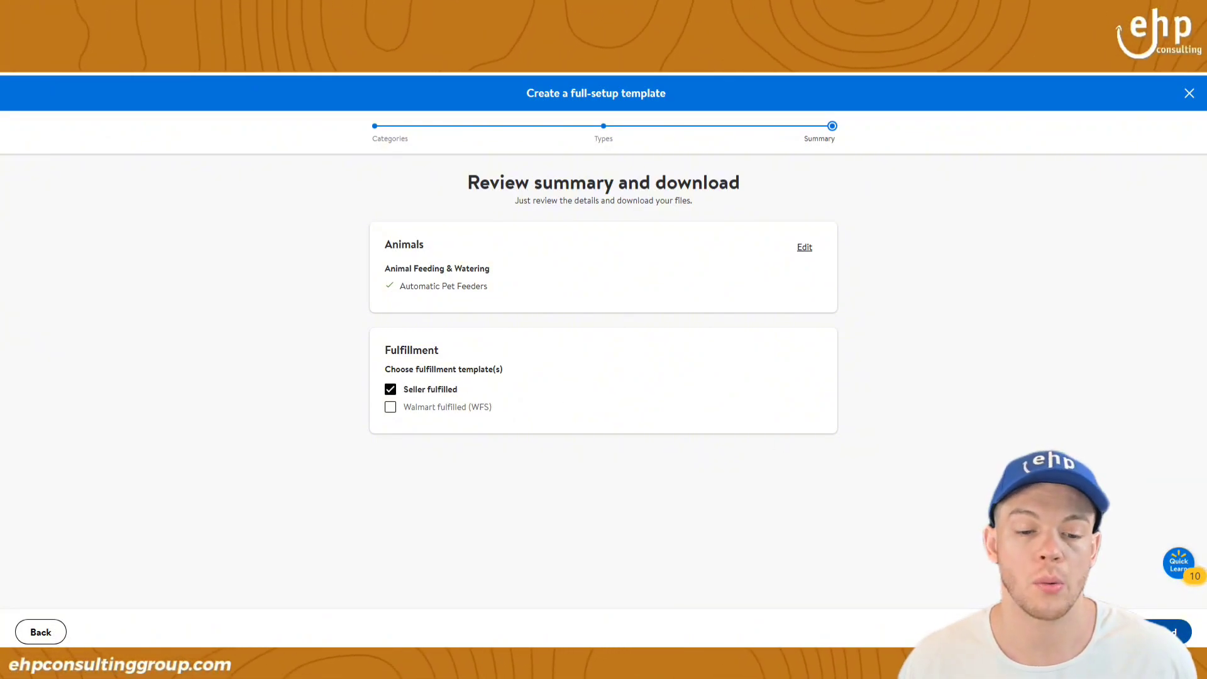
pyautogui.click(1176, 631)
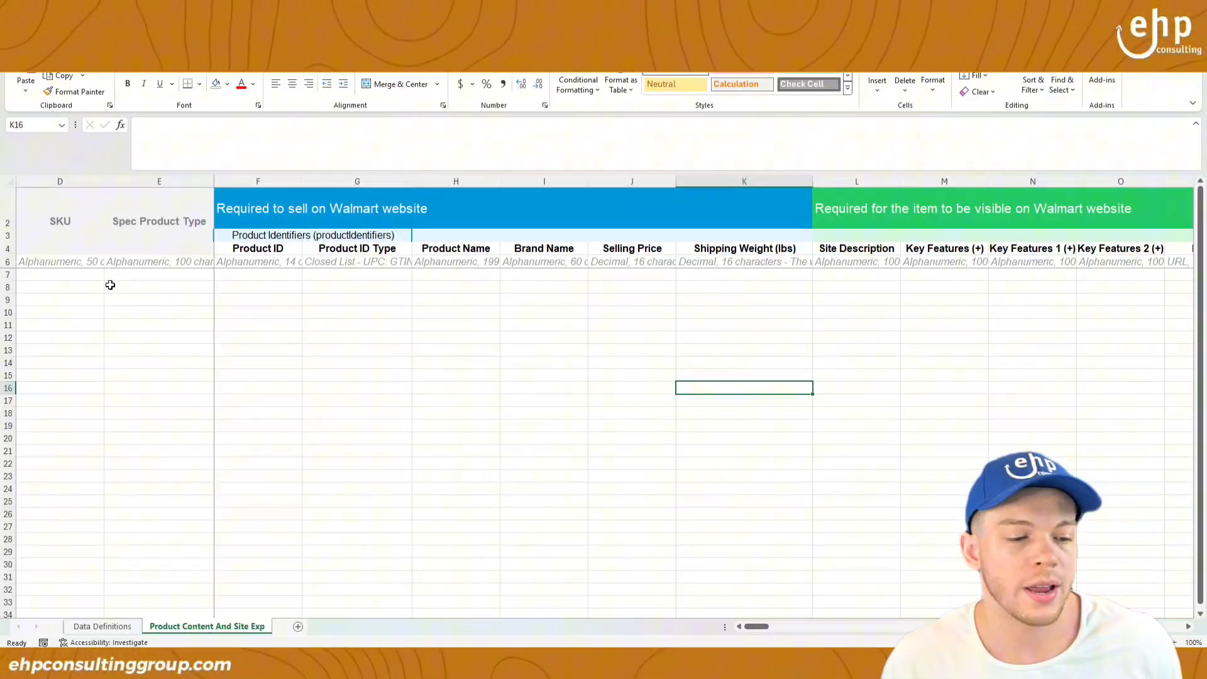
# Step: Select SKU cell D7 and scroll across the template's column groups and back
pyautogui.click(94, 276)
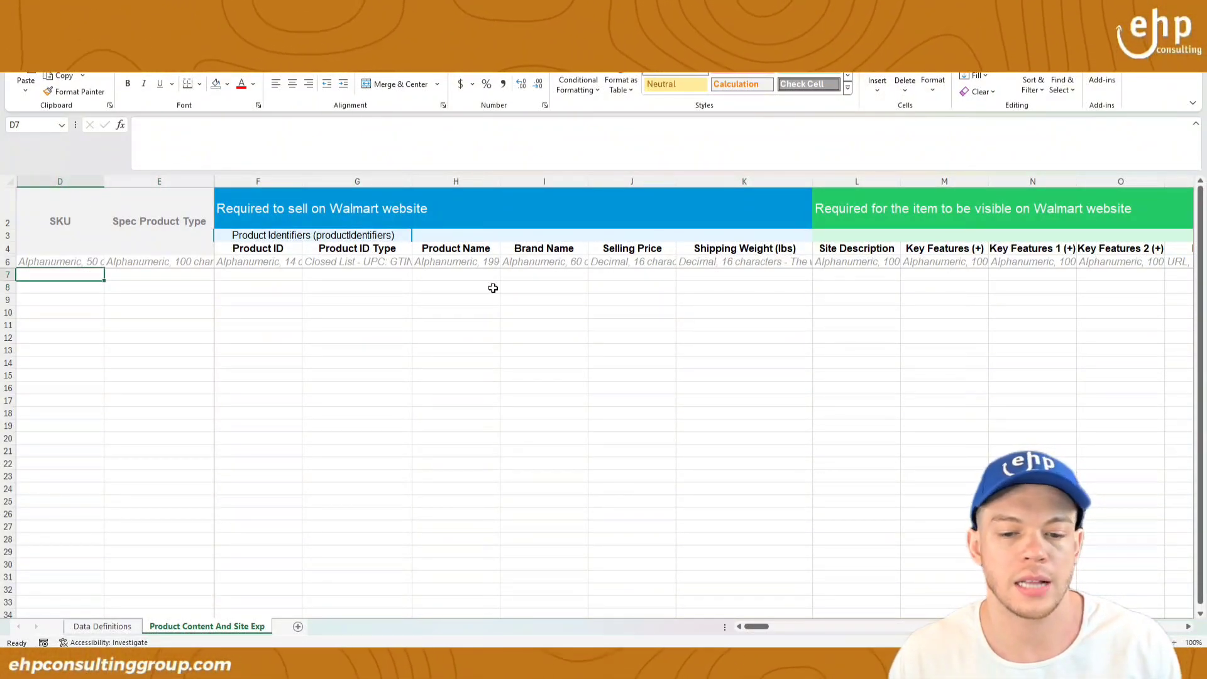
pyautogui.moveTo(752, 627); pyautogui.dragTo(1084, 635)
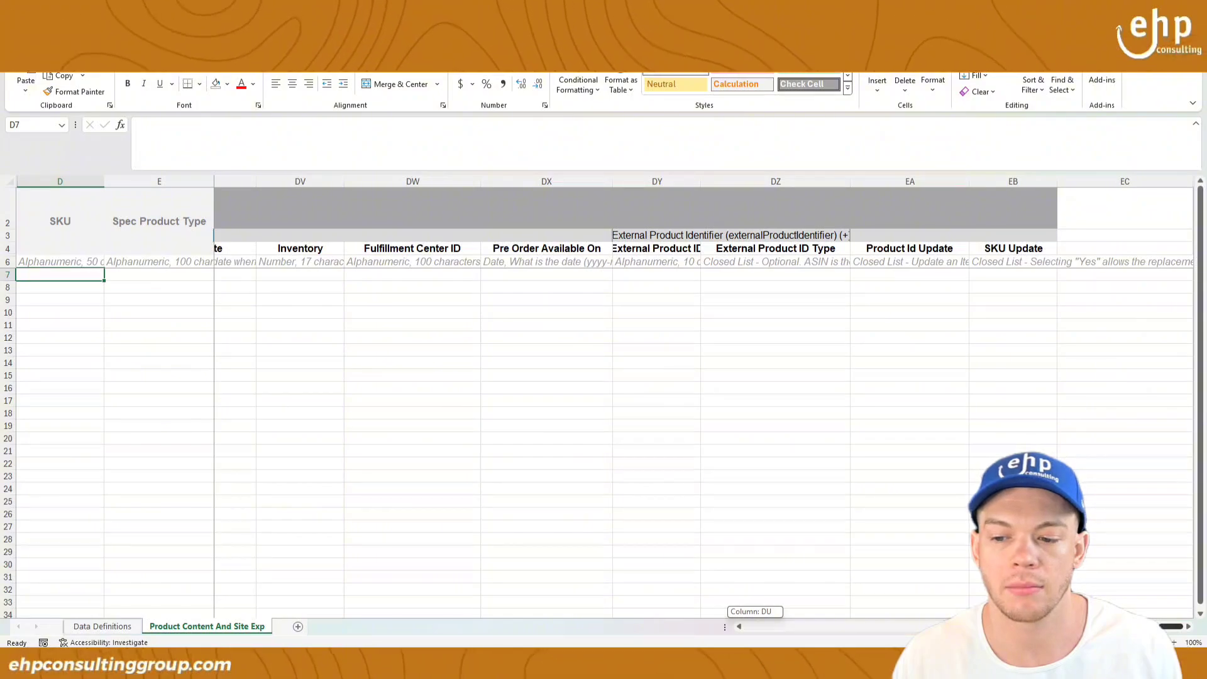
pyautogui.moveTo(1169, 627); pyautogui.dragTo(741, 627)
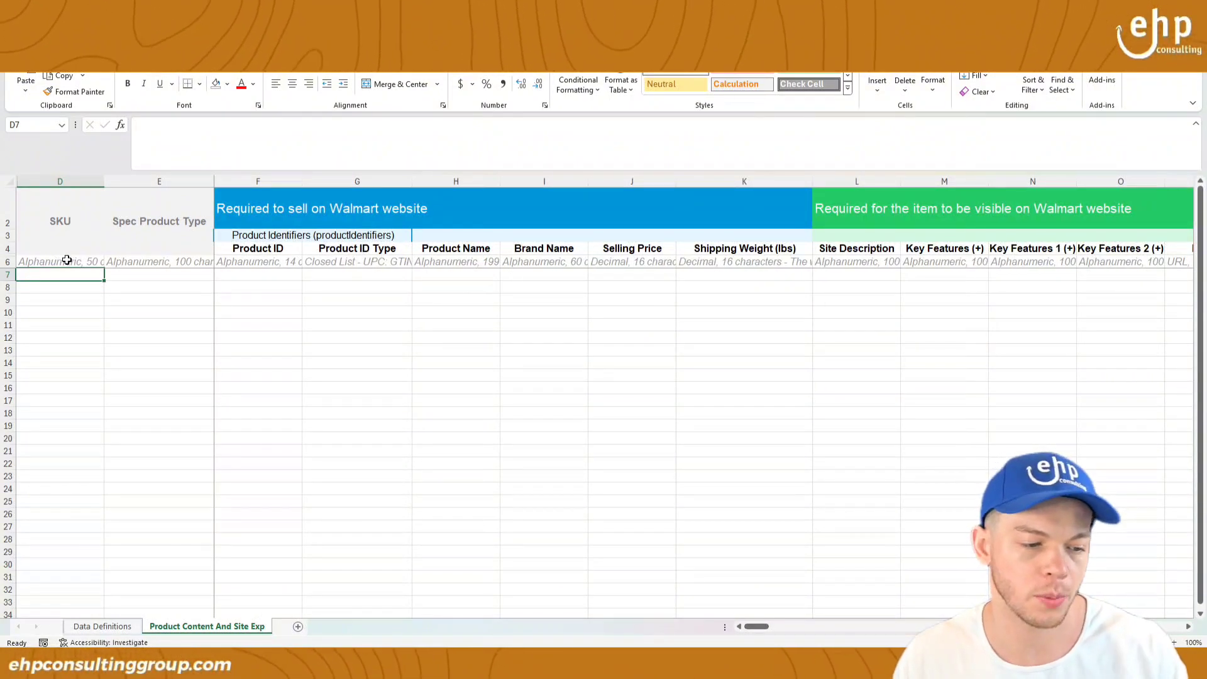
# Step: Enter SKU NEWANIMAL and set the product type to Automatic Pet Feeders
pyautogui.write('NEWANIMA')
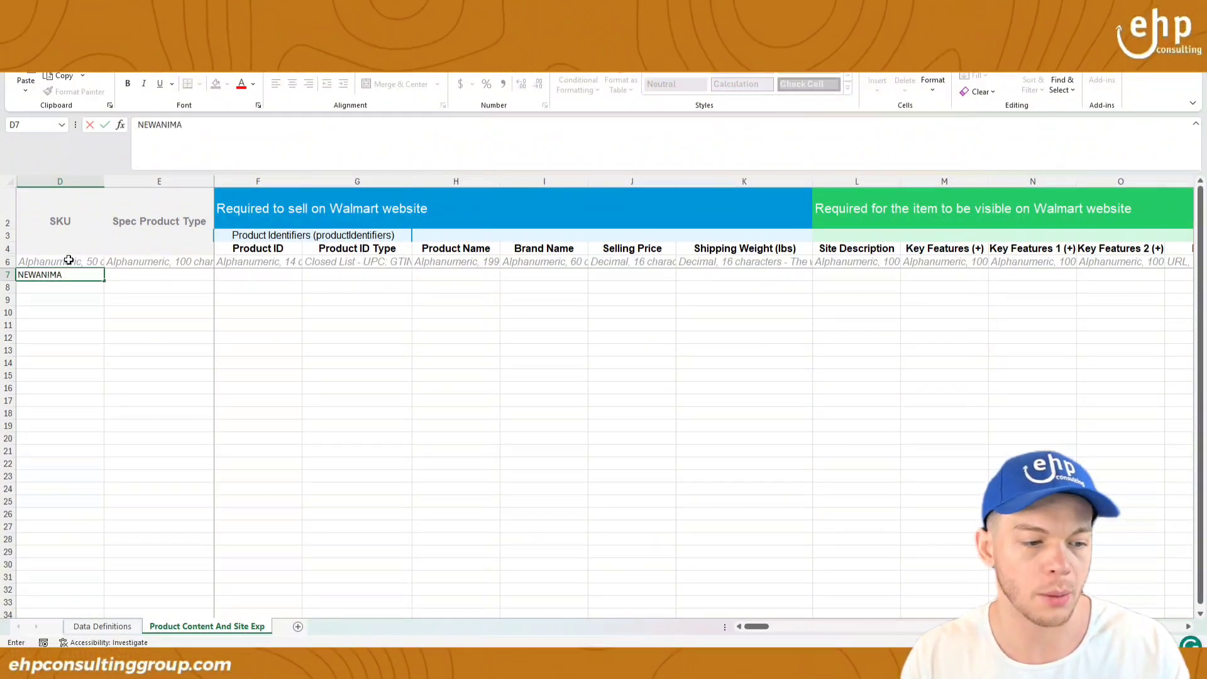
pyautogui.write('L')
pyautogui.press('Tab')
pyautogui.click(220, 274)
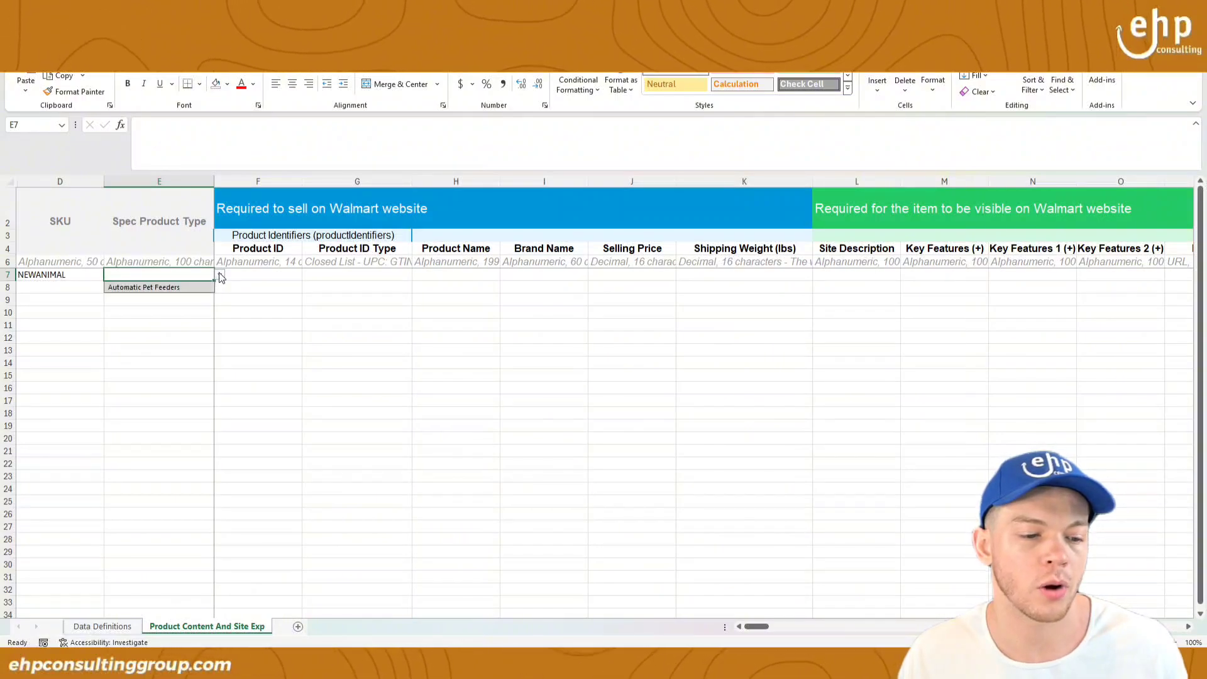
pyautogui.click(161, 286)
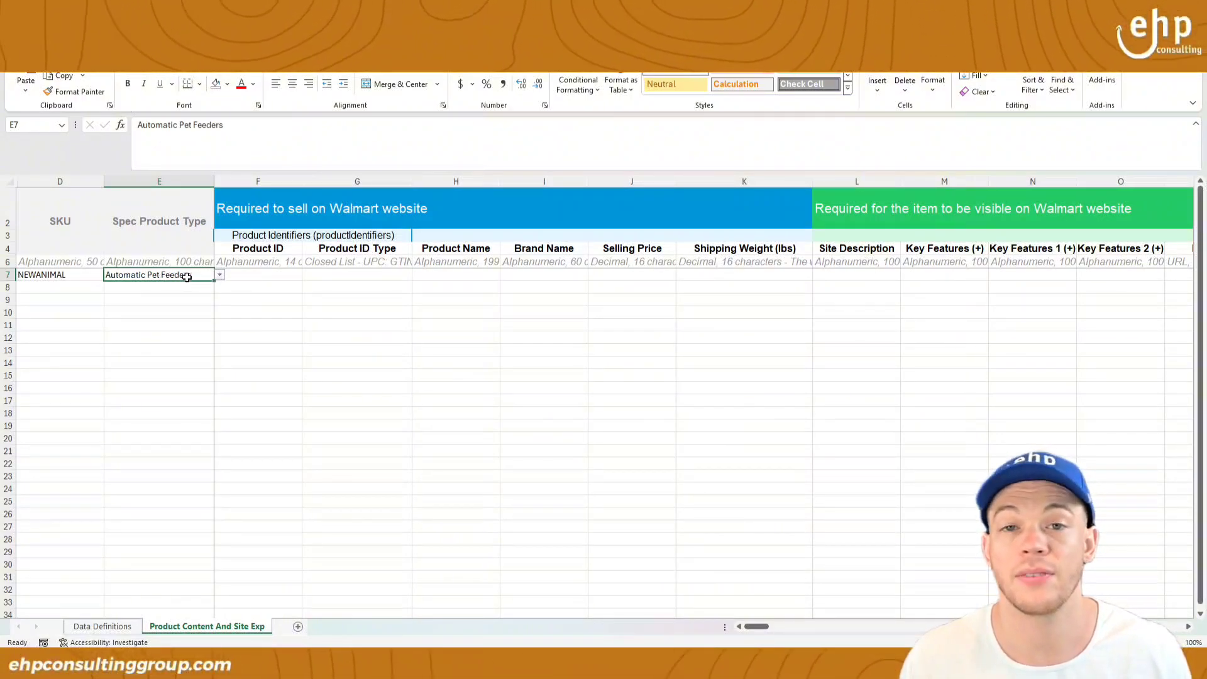
pyautogui.click(234, 274)
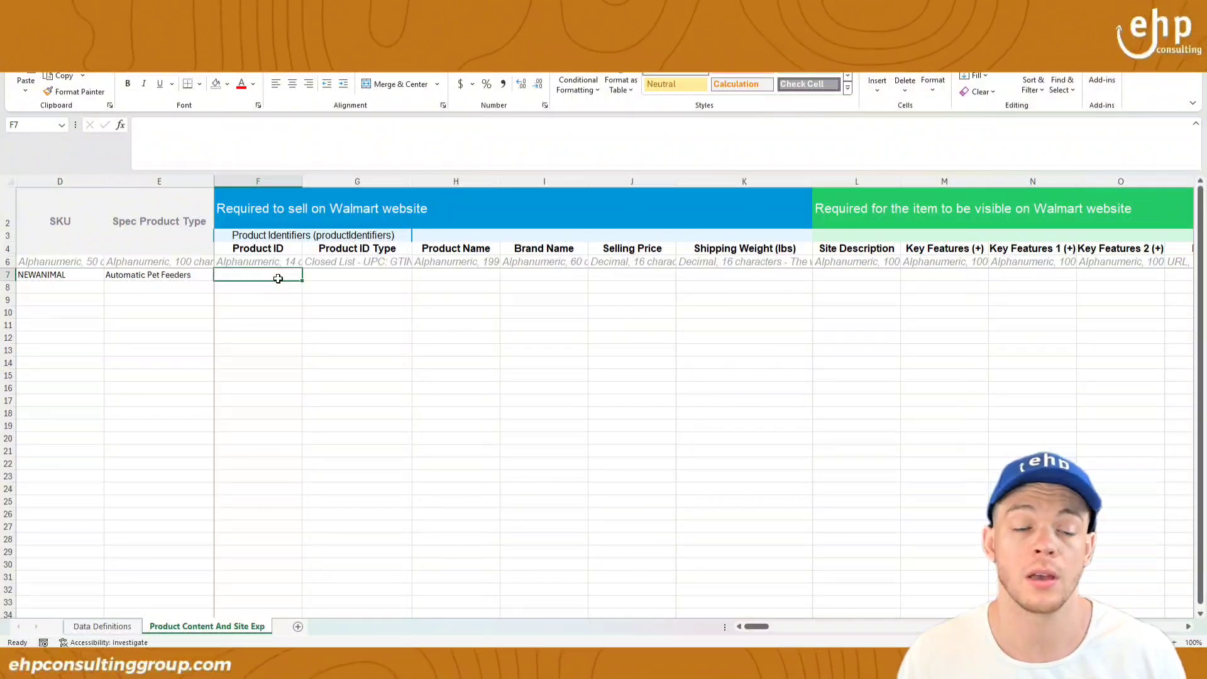
pyautogui.click(316, 277)
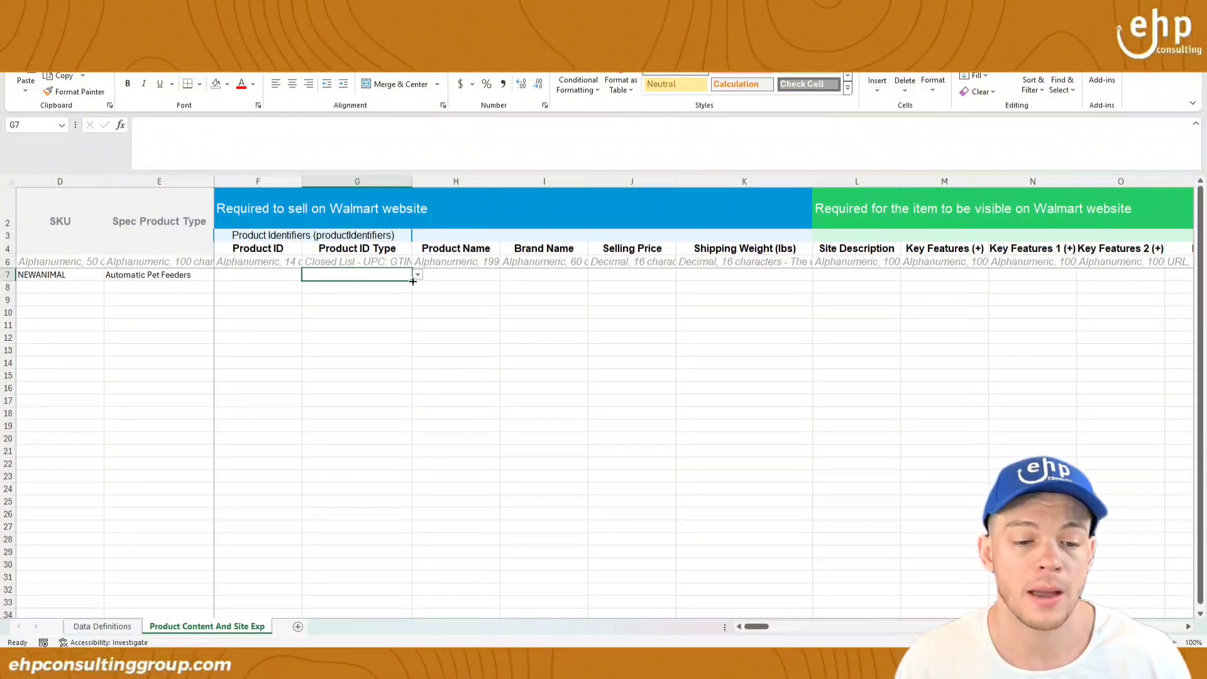
pyautogui.click(417, 276)
pyautogui.click(370, 297)
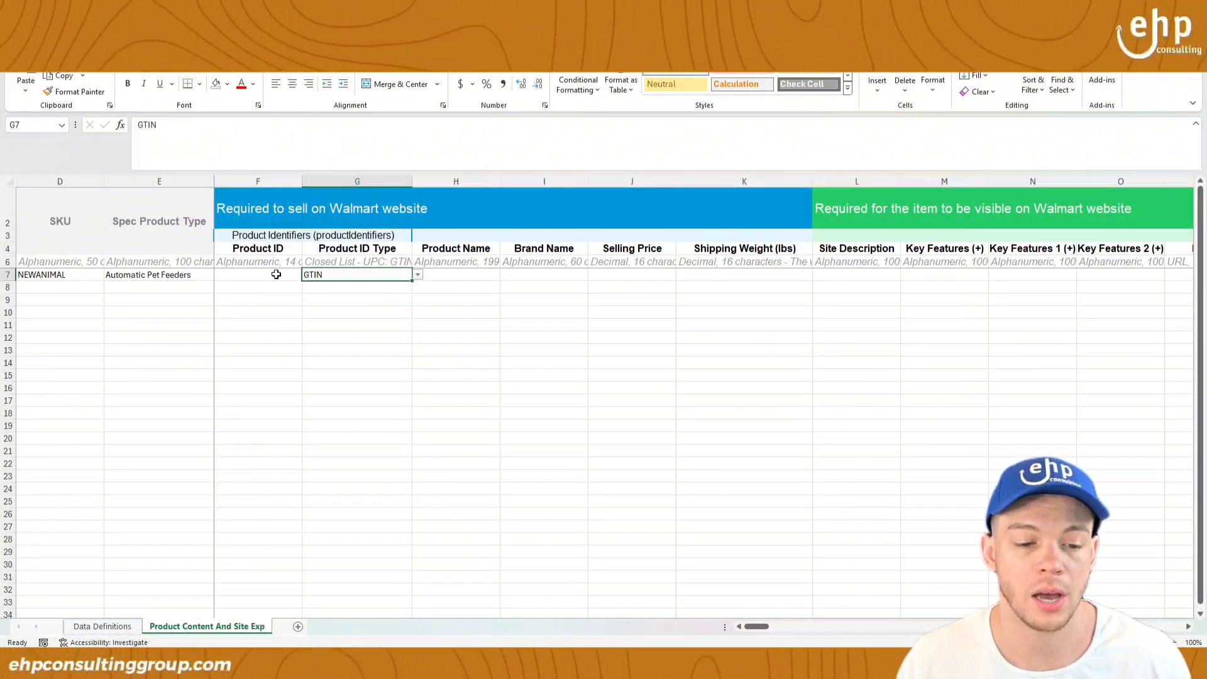
pyautogui.click(273, 274)
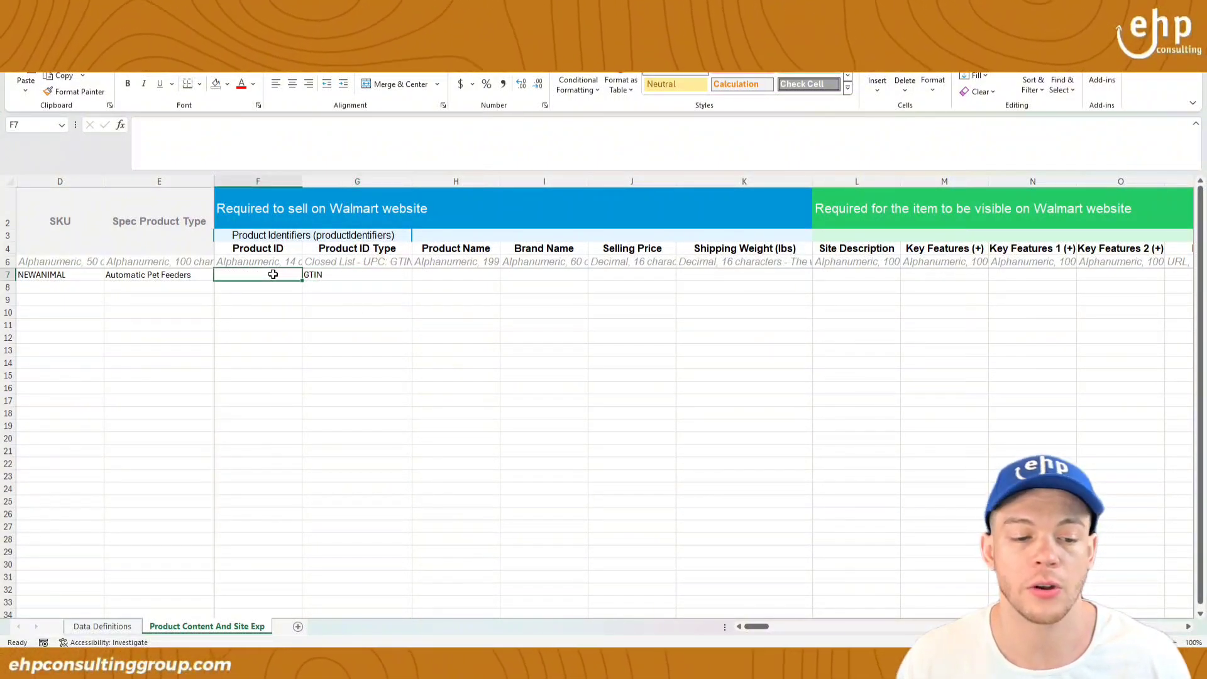
pyautogui.click(329, 278)
pyautogui.click(420, 275)
pyautogui.click(402, 275)
pyautogui.click(417, 276)
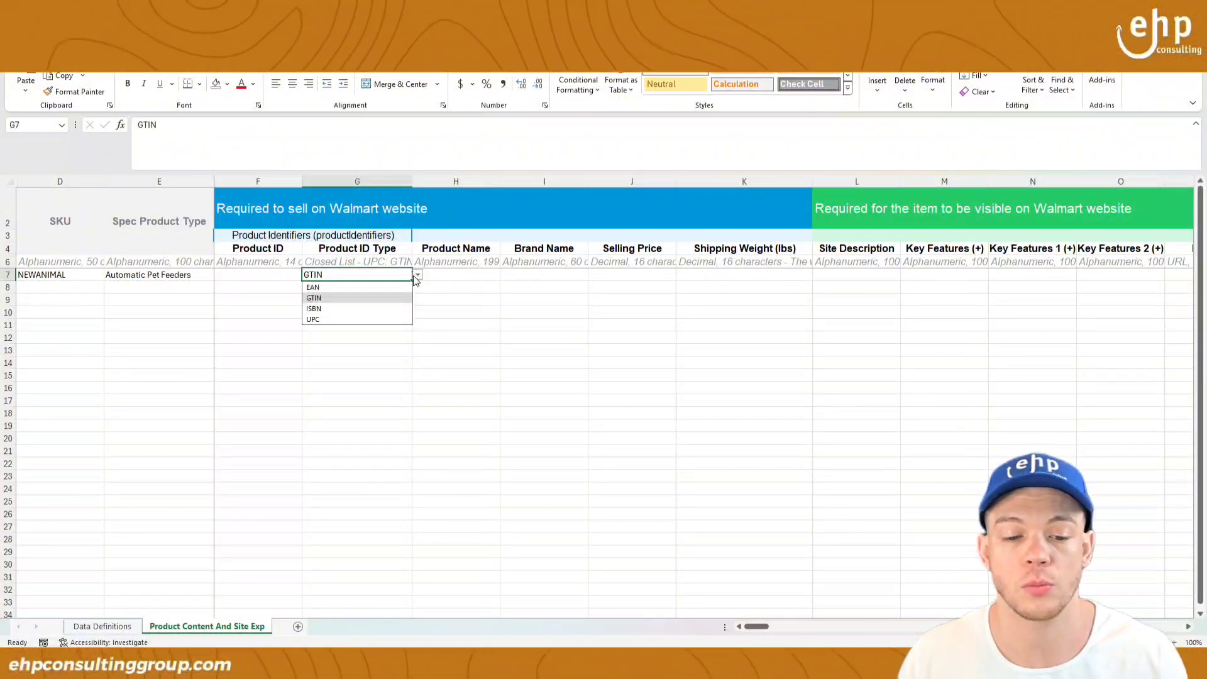
pyautogui.click(308, 319)
pyautogui.click(260, 272)
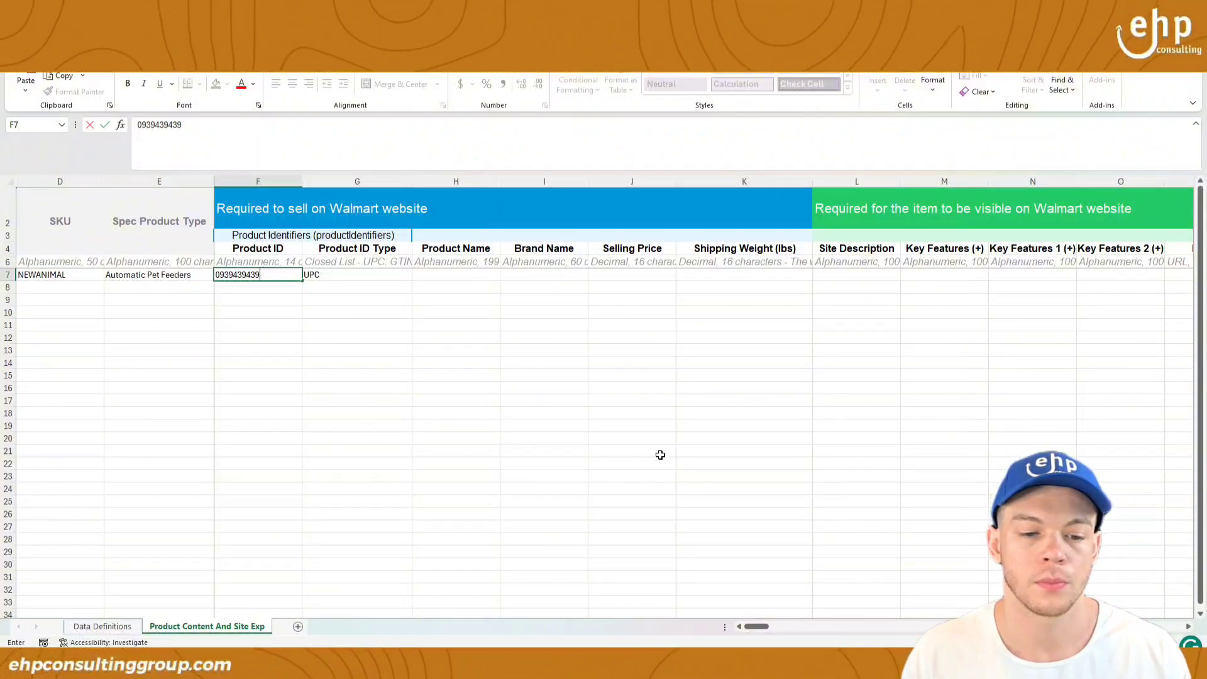
pyautogui.write('0939439439')
pyautogui.click(648, 435)
# Step: Fill name Animal Feeder, brand Brand123, price 19.99, weight 0.5, description Great, feature Great1
pyautogui.click(457, 275)
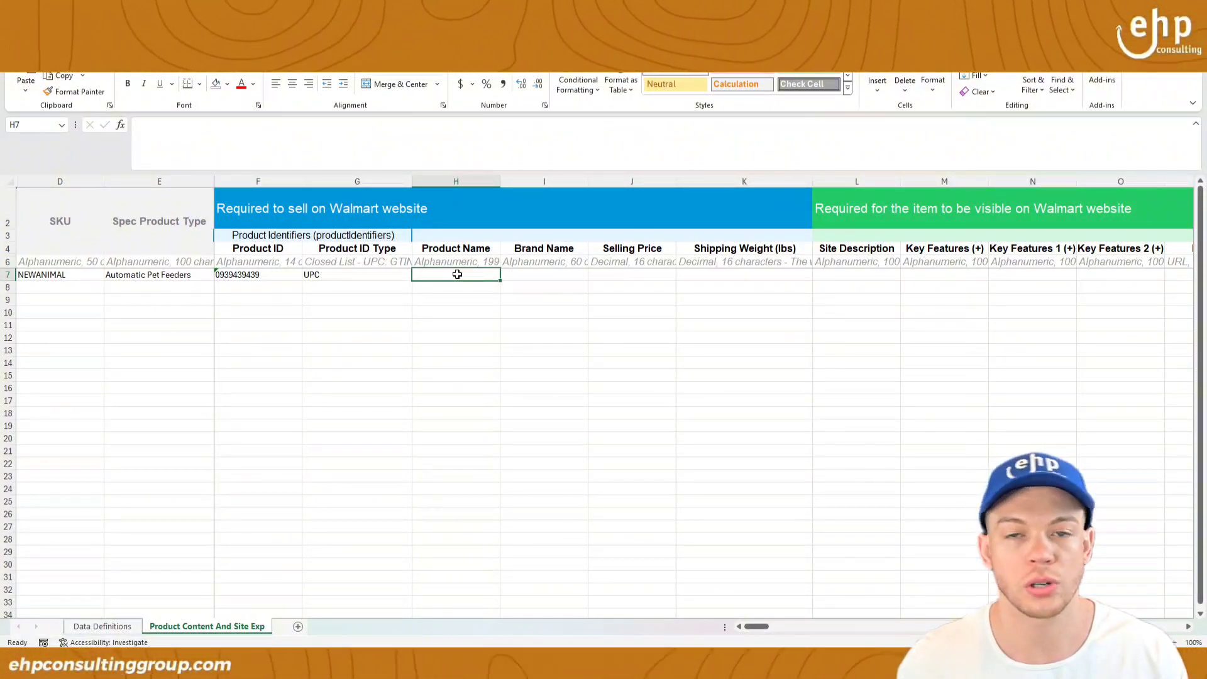
pyautogui.write('Animal Feeder')
pyautogui.press('Tab')
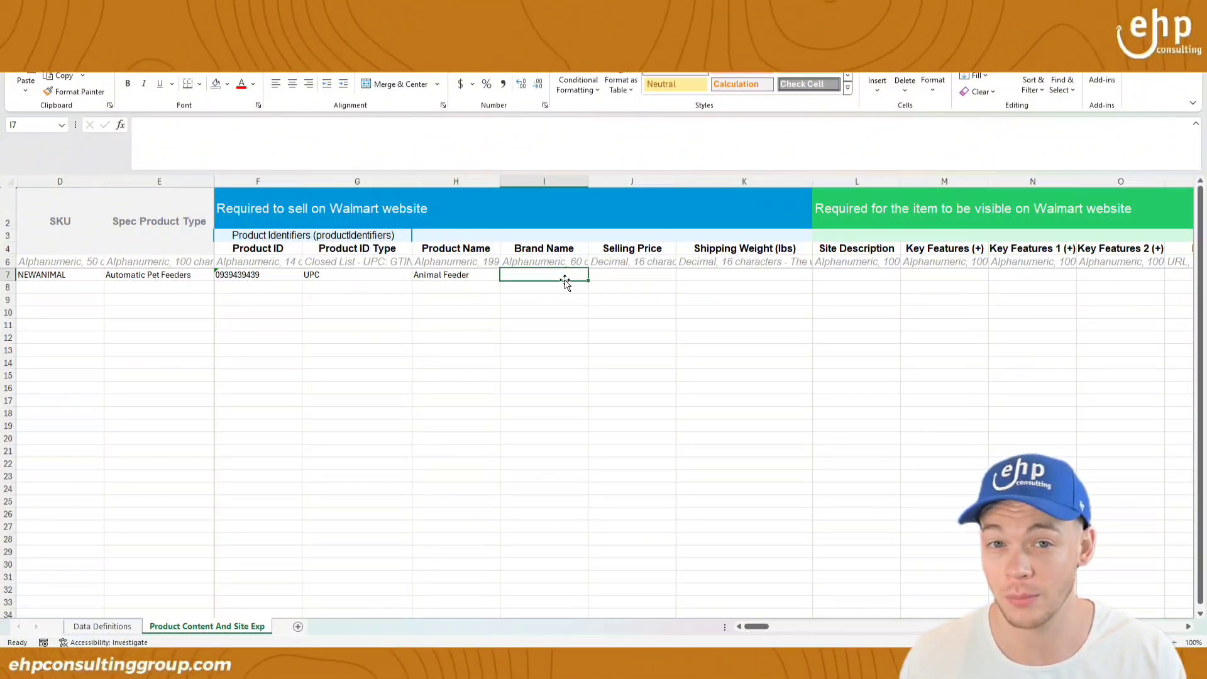
pyautogui.write('Brand123')
pyautogui.click(632, 274)
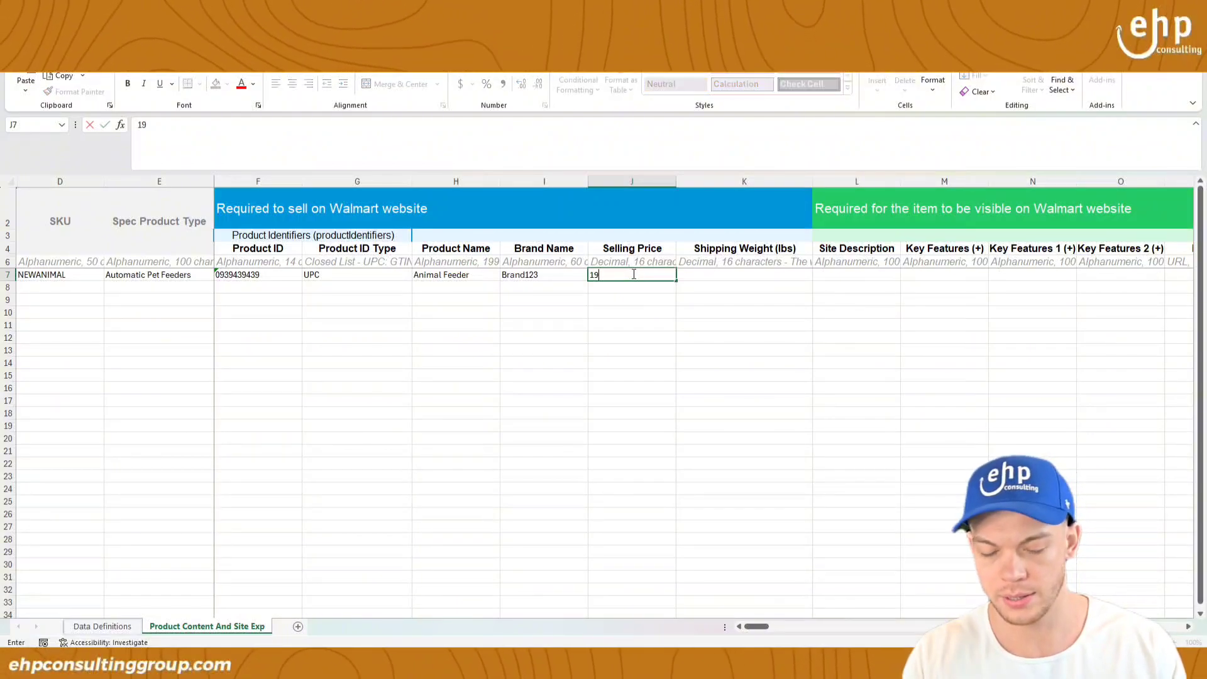
pyautogui.press('Tab')
pyautogui.write('0.5')
pyautogui.press('Tab')
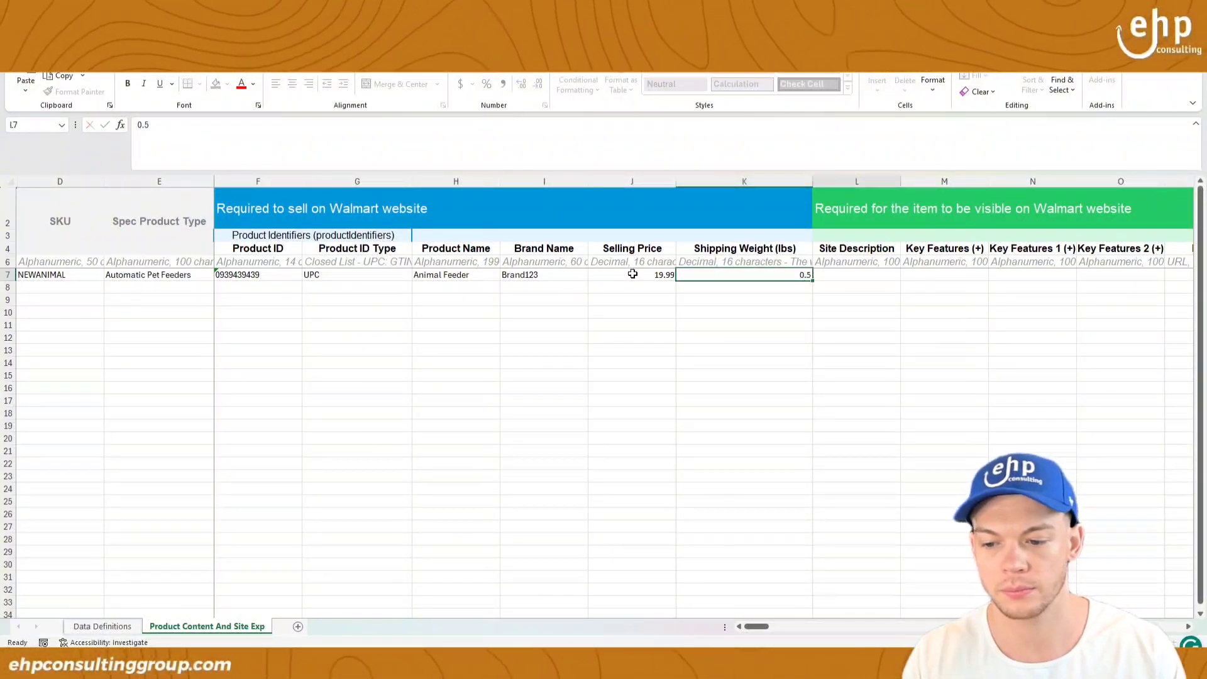
pyautogui.write('t')
pyautogui.press('Tab')
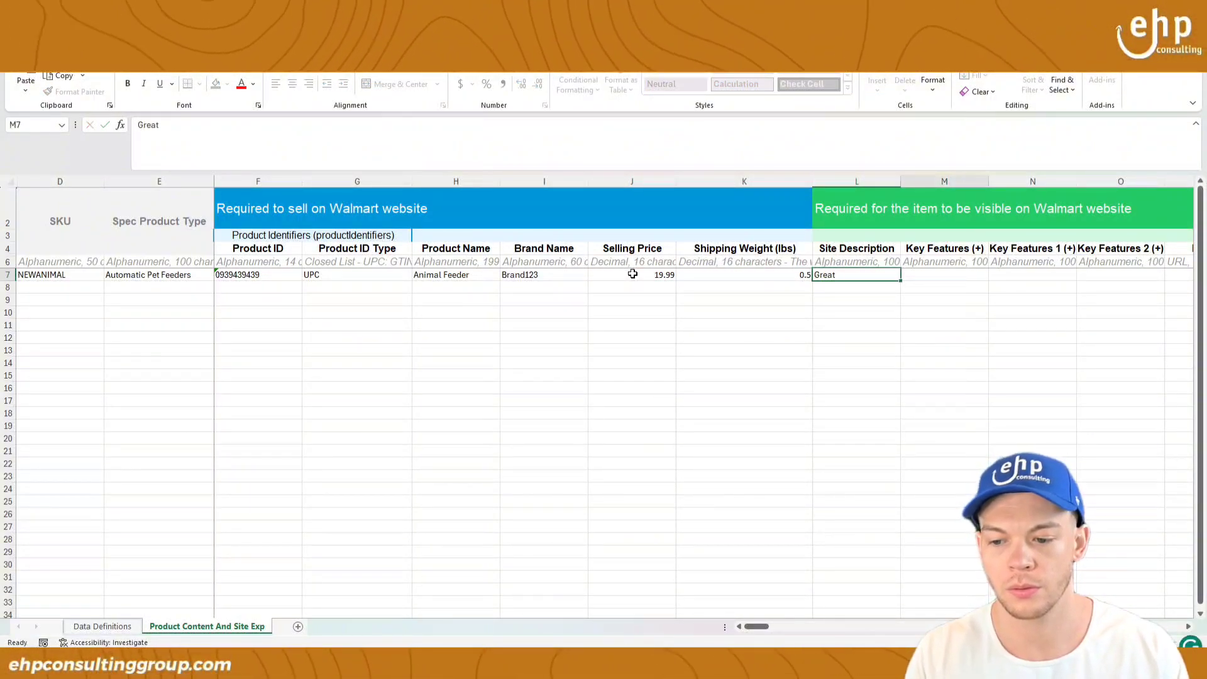
pyautogui.write('Gre')
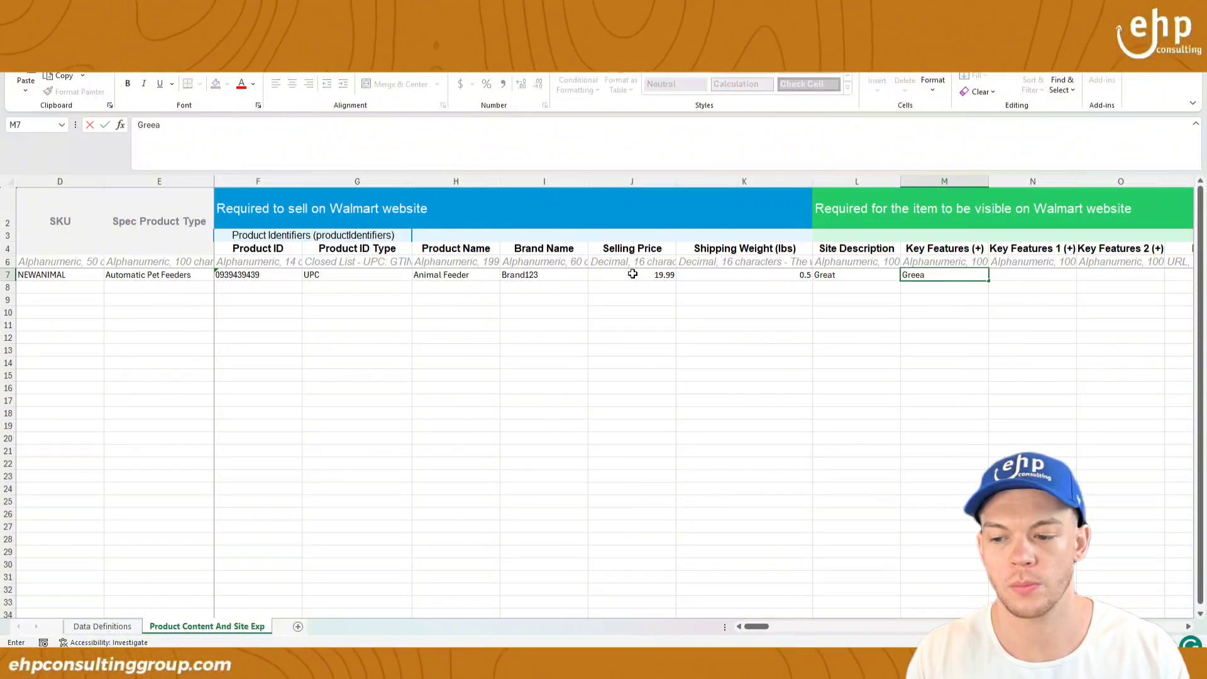
pyautogui.write('at1')
pyautogui.press('Tab')
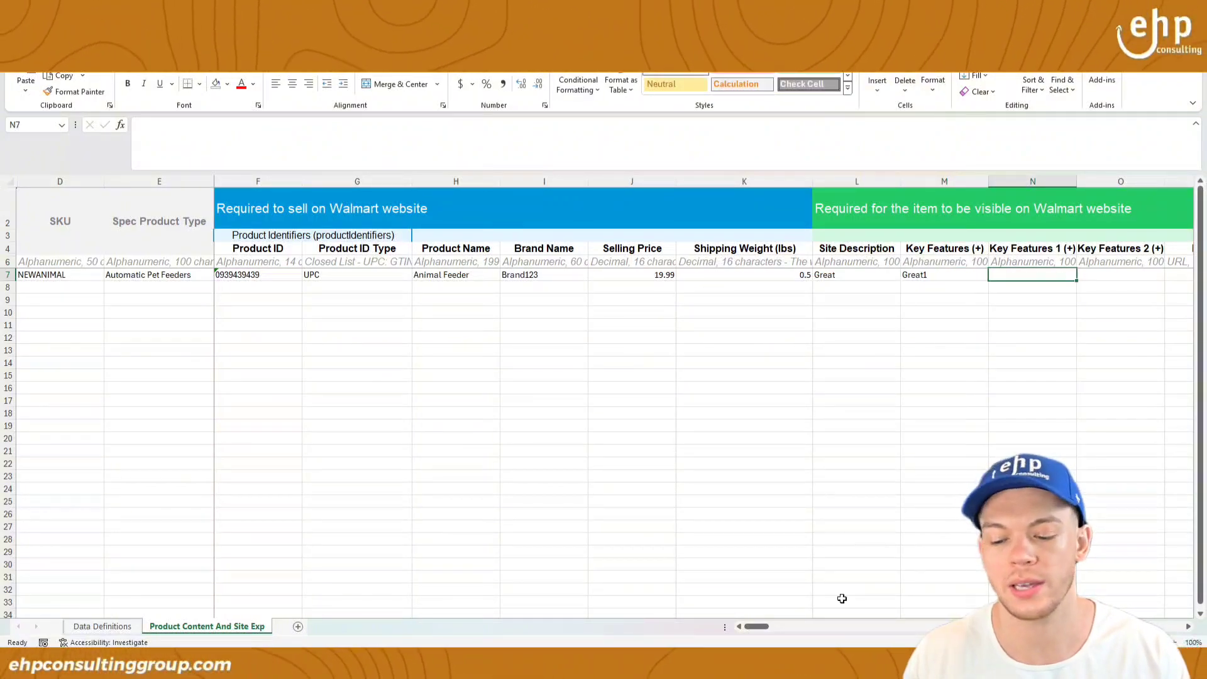
# Step: Copy Great1 into N7 and O7, then edit them to Great2 and Great3
pyautogui.moveTo(749, 631); pyautogui.dragTo(765, 629)
pyautogui.click(452, 274)
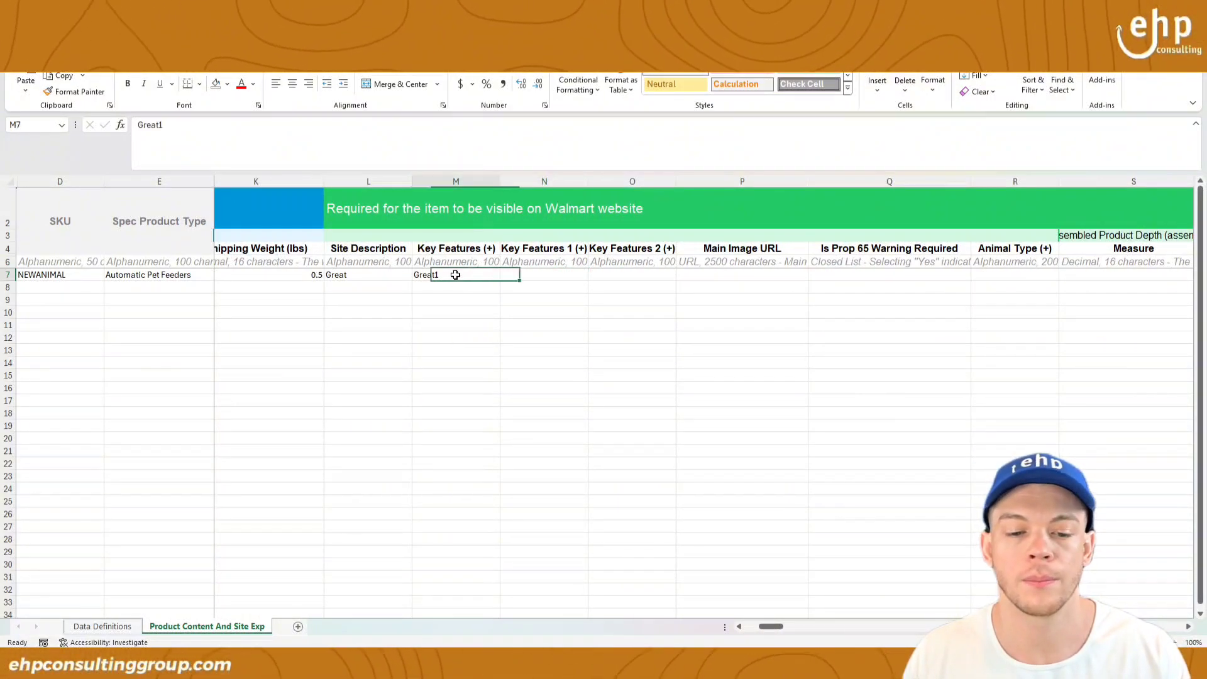
pyautogui.hotkey('ctrl', 'c')
pyautogui.click(539, 274)
pyautogui.click(613, 275)
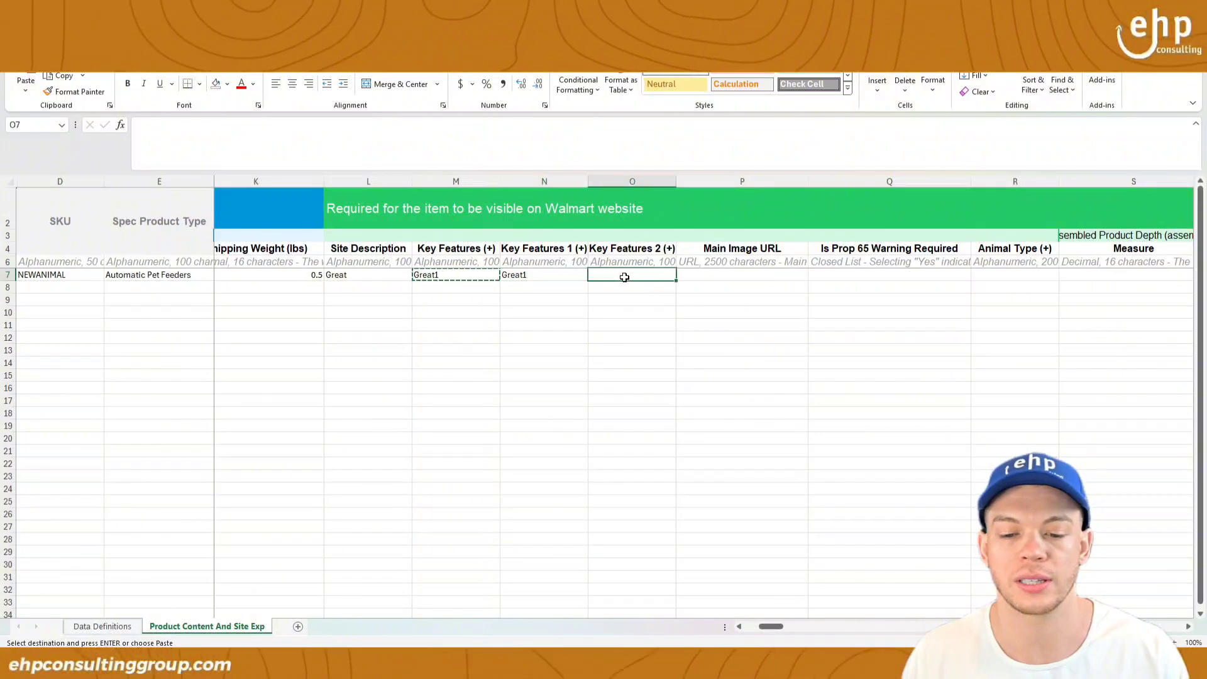
pyautogui.hotkey('ctrl', 'v')
pyautogui.doubleClick(565, 277)
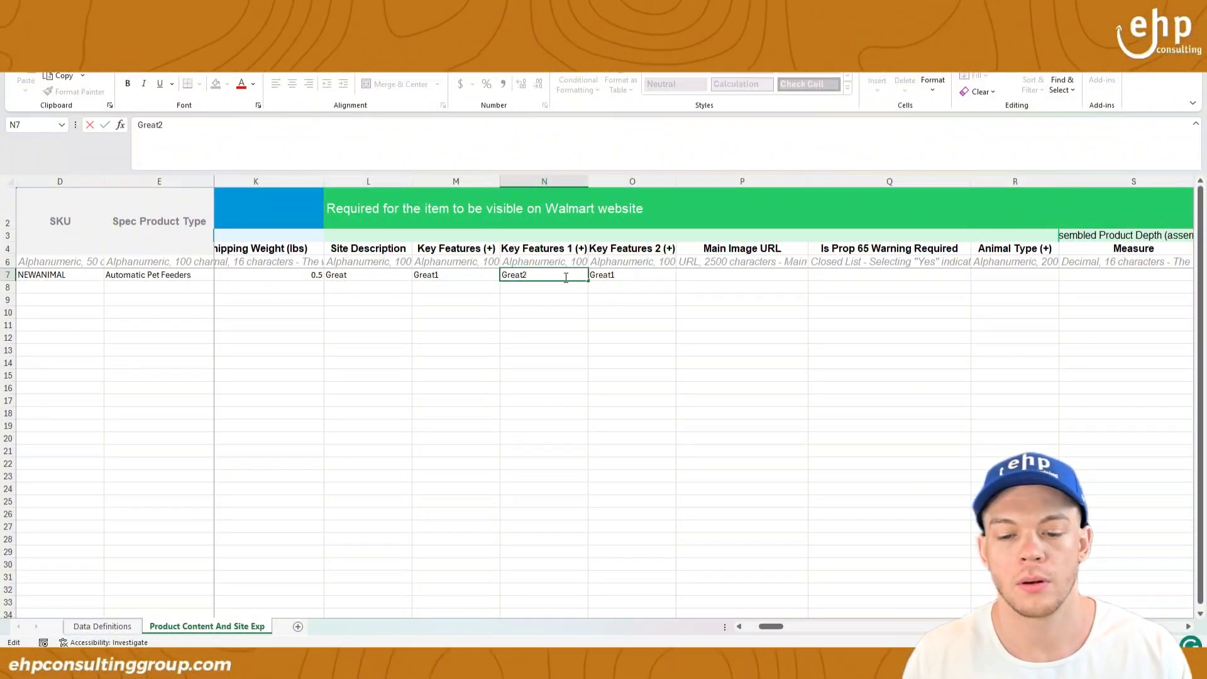
pyautogui.doubleClick(651, 273)
pyautogui.press('BackSpace')
pyautogui.write('3')
pyautogui.click(725, 277)
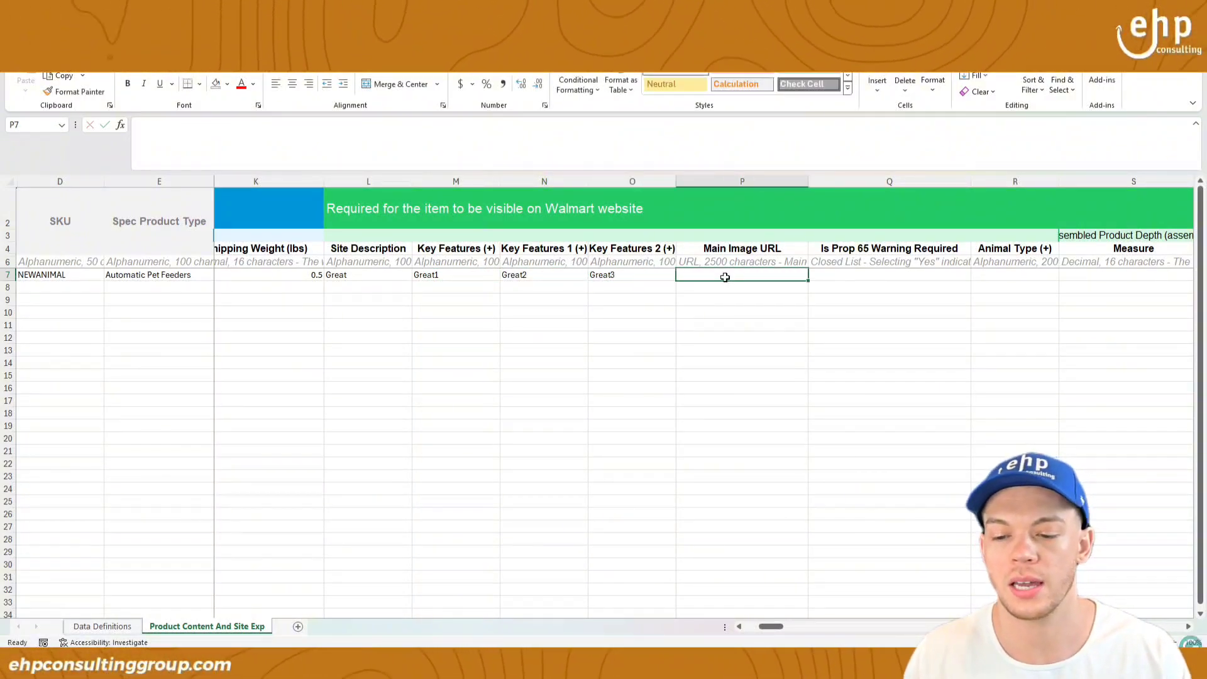
pyautogui.hscroll(3, 783, 624)
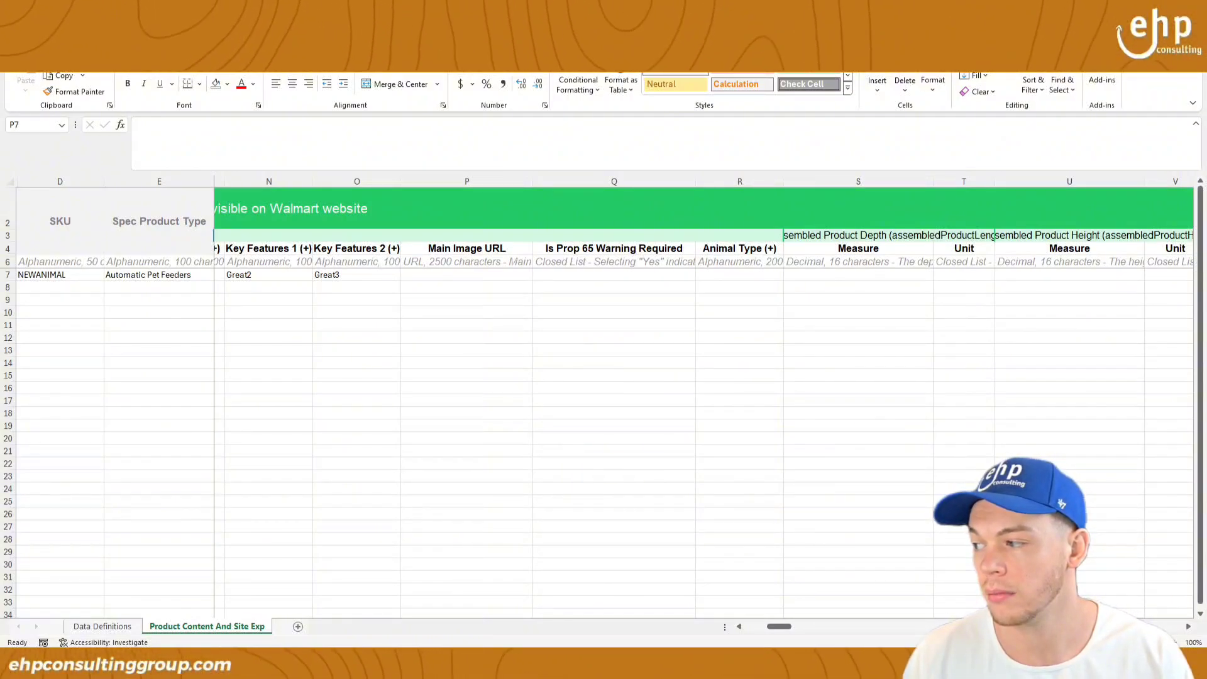
# Step: Open the Pet Lodge Chow Hound feeder's full-size image on ValleyVet and copy its image address
pyautogui.moveTo(940, 225); pyautogui.dragTo(479, 146)
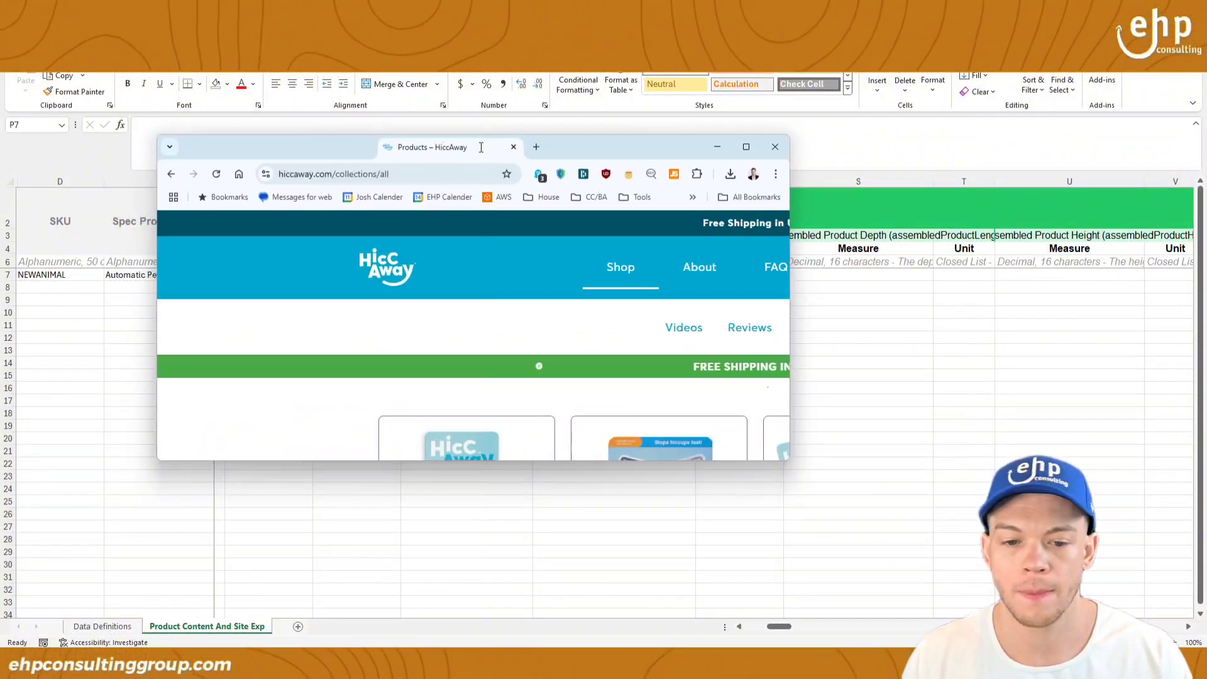
pyautogui.doubleClick(603, 144)
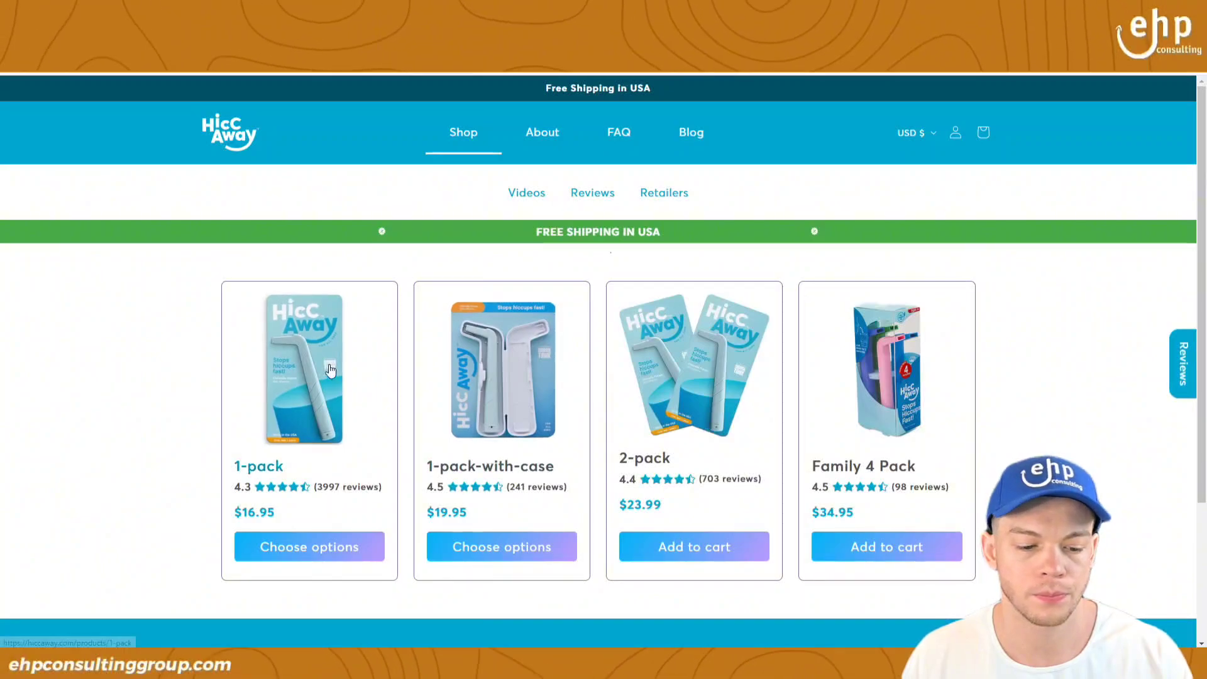
pyautogui.click(303, 371)
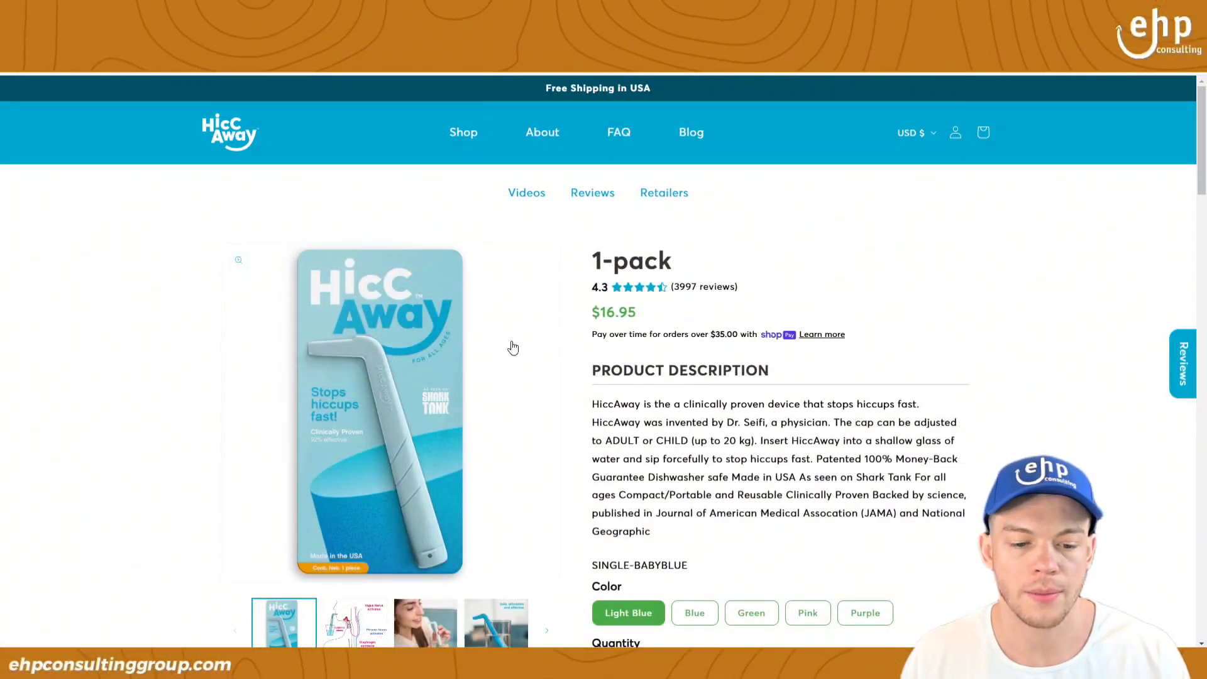
pyautogui.click(464, 339)
pyautogui.rightClick(464, 340)
pyautogui.rightClick(394, 425)
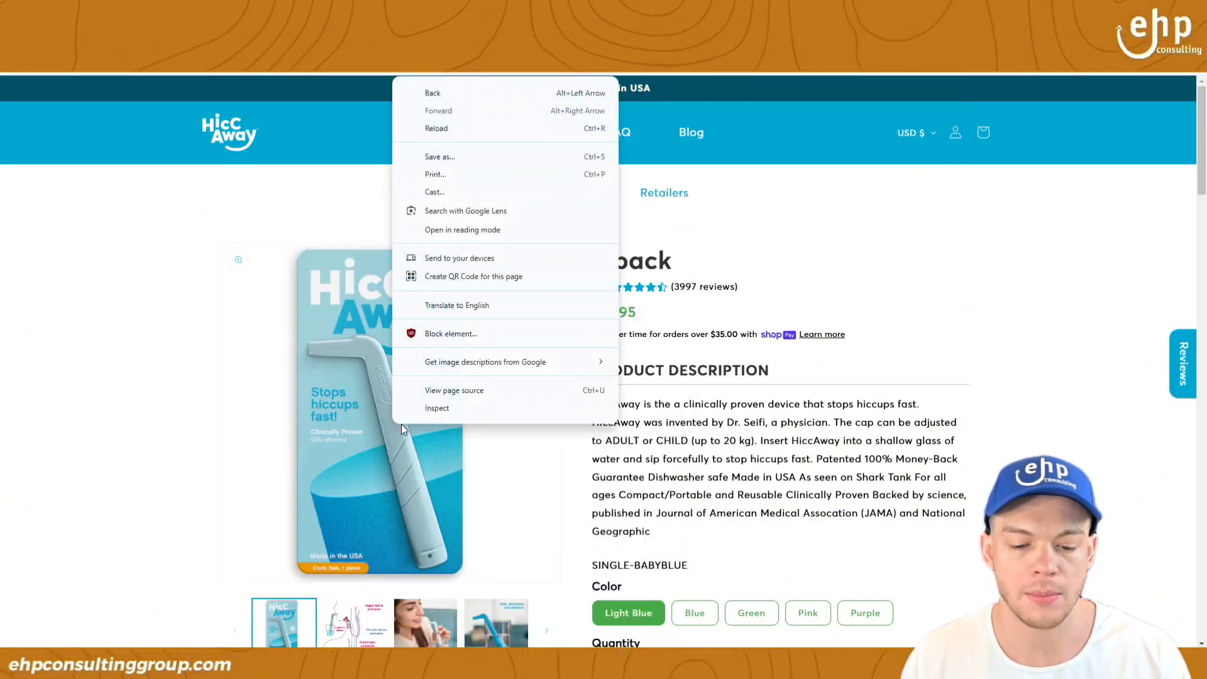
pyautogui.click(377, 425)
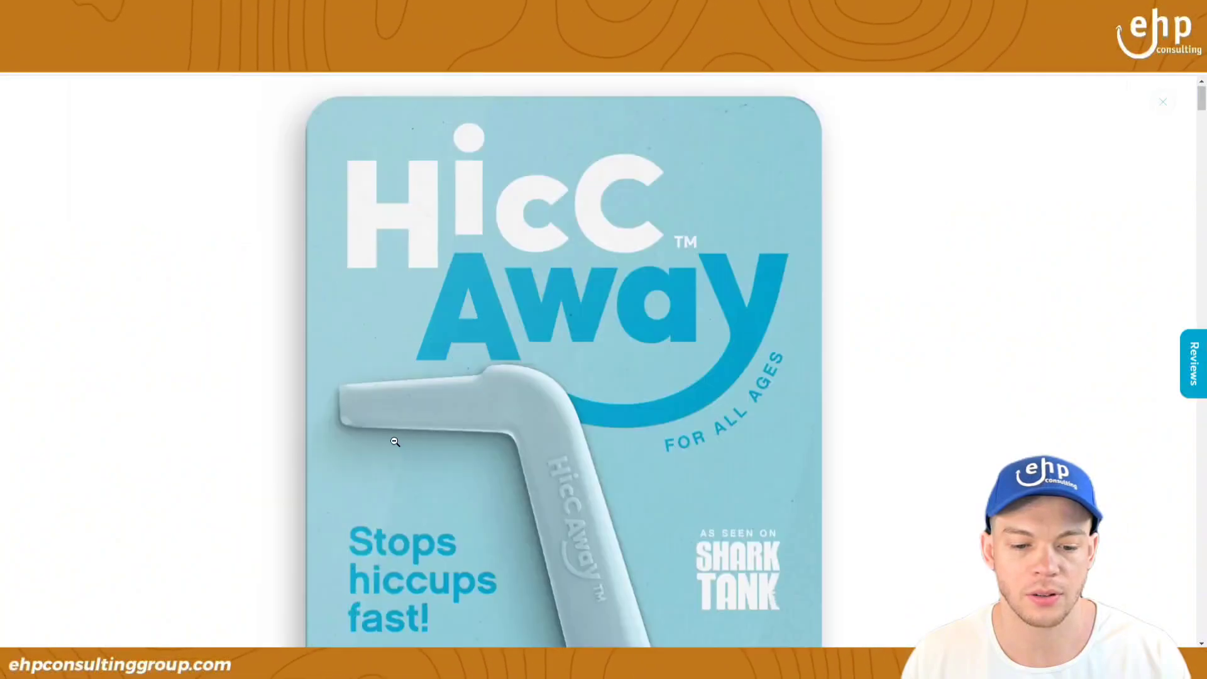
pyautogui.rightClick(468, 361)
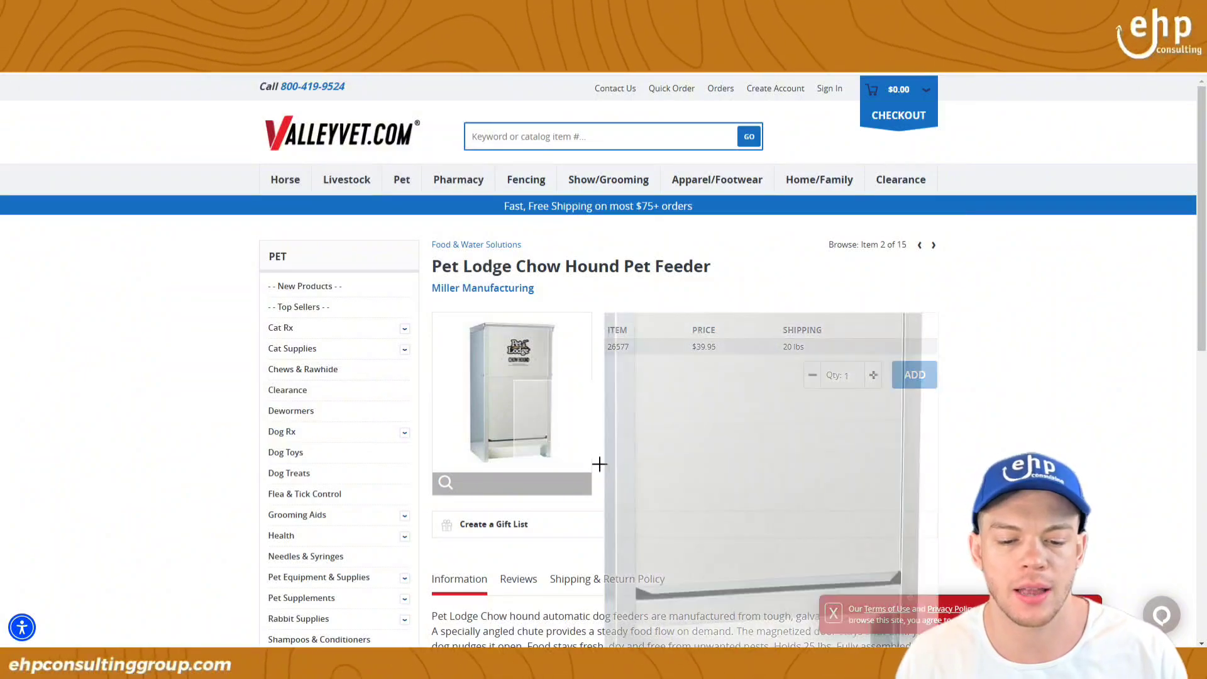
pyautogui.click(496, 289)
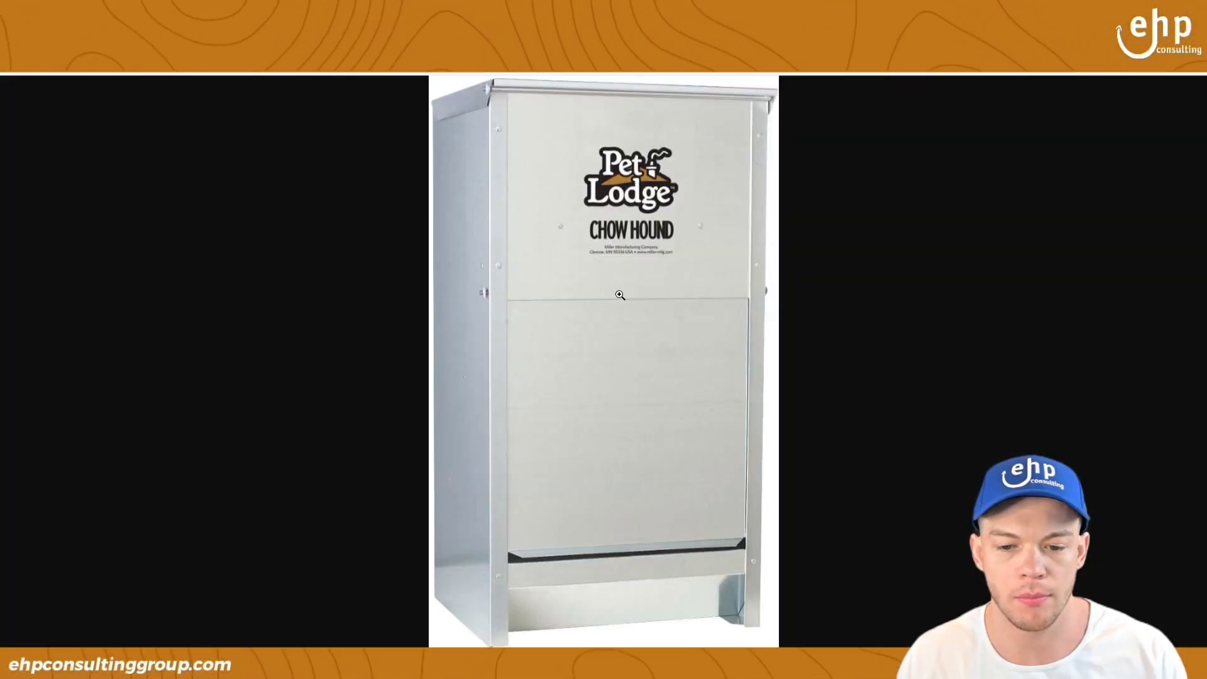
pyautogui.rightClick(620, 294)
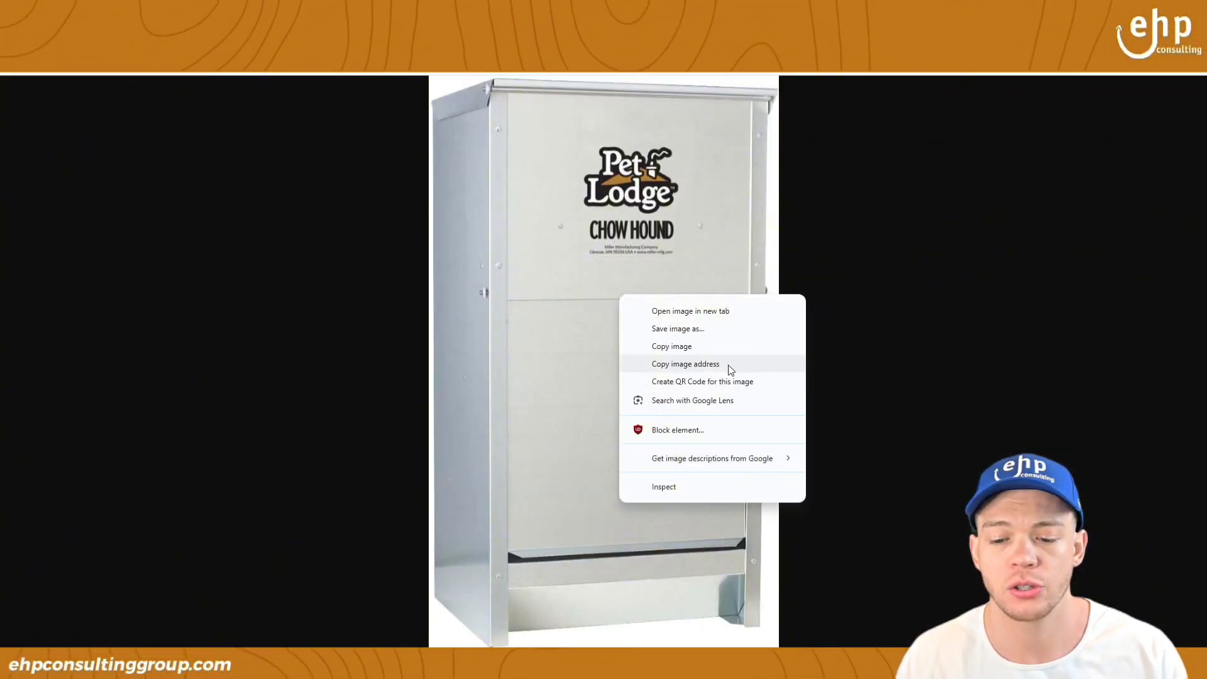
pyautogui.click(710, 367)
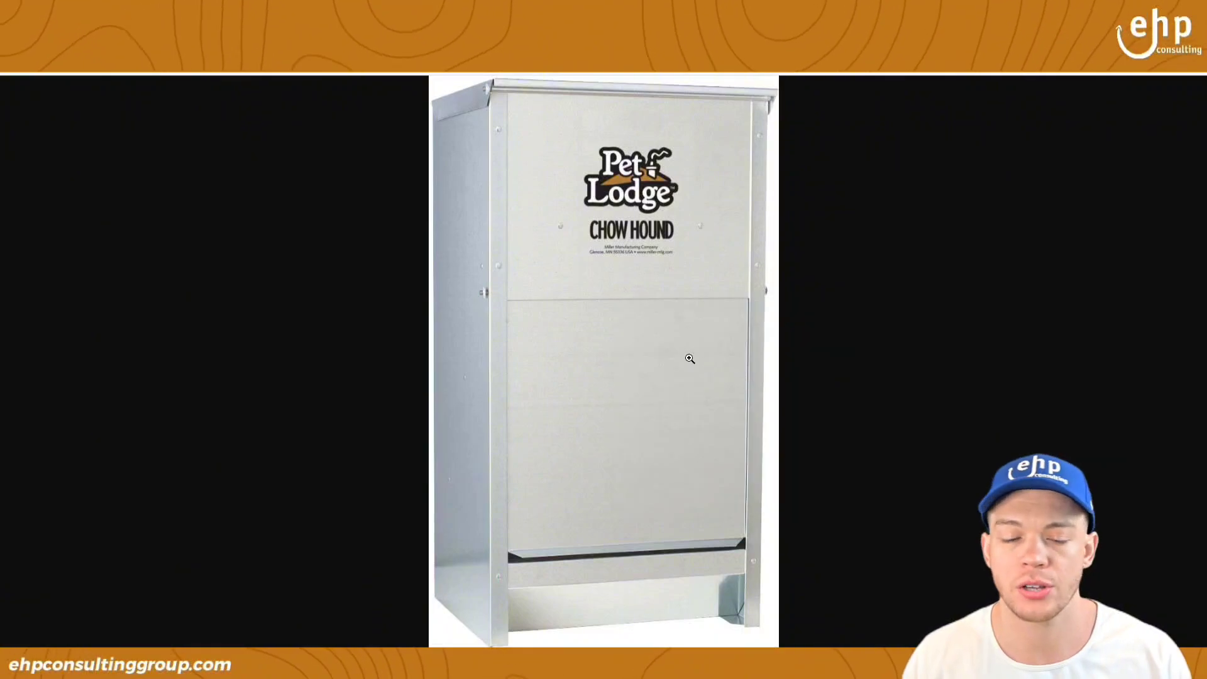
# Step: Paste the ValleyVet image address into Main Image URL cell P7
pyautogui.click(663, 663)
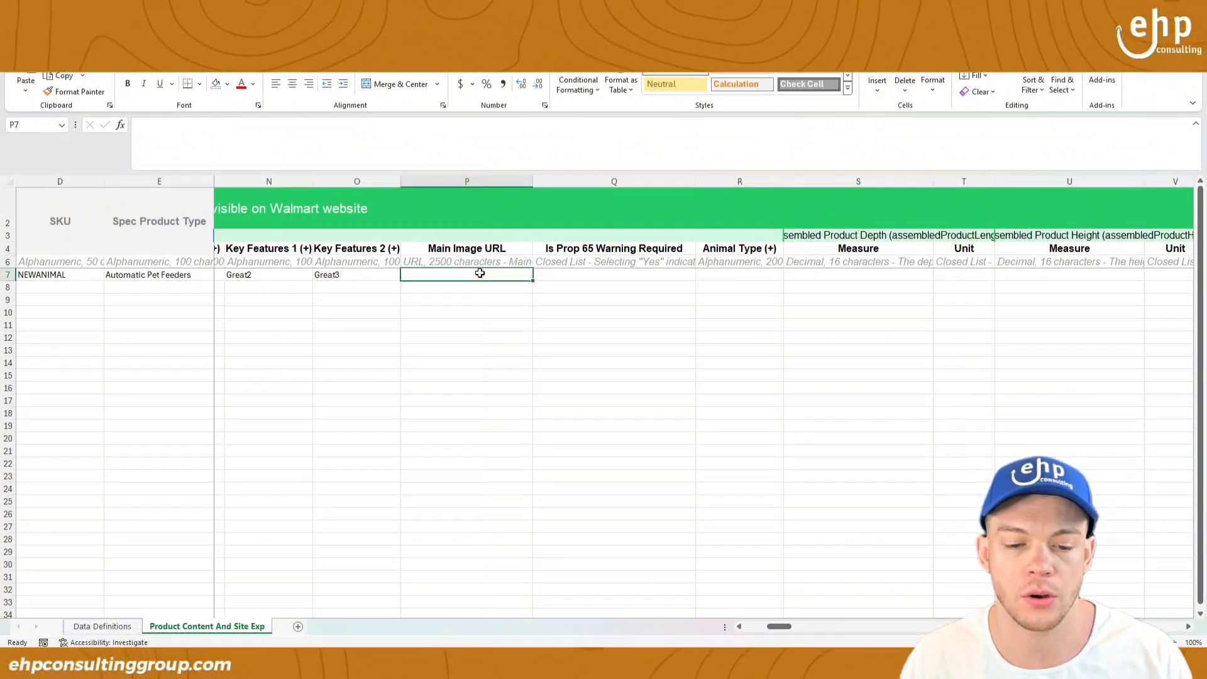
pyautogui.rightClick(480, 273)
pyautogui.click(512, 356)
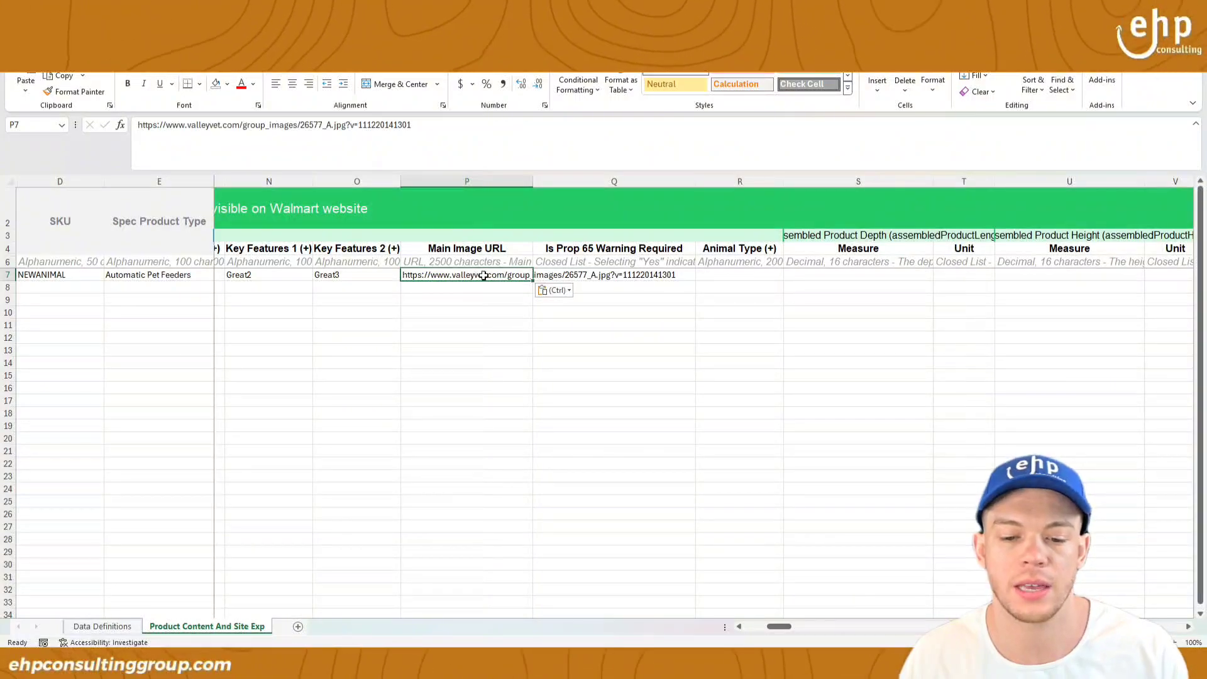
# Step: Review the Main Image URL requirements, noting the JPEG format, and reselect P7
pyautogui.click(499, 247)
pyautogui.click(503, 262)
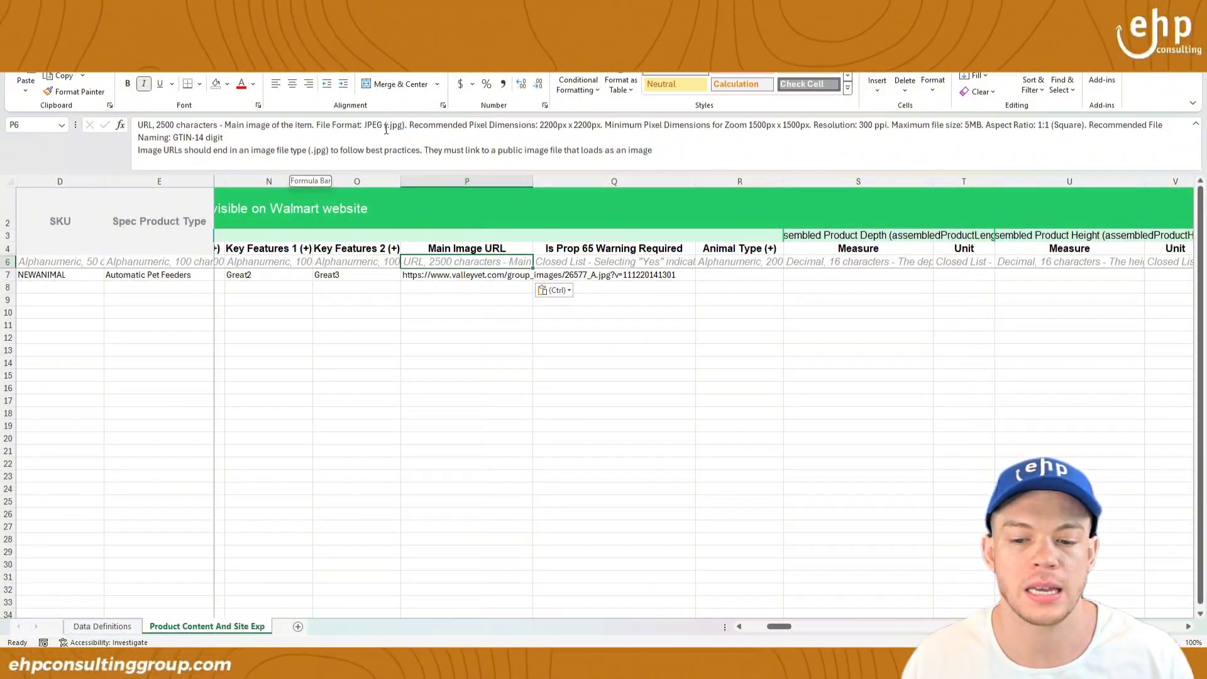
pyautogui.moveTo(386, 128); pyautogui.dragTo(668, 156)
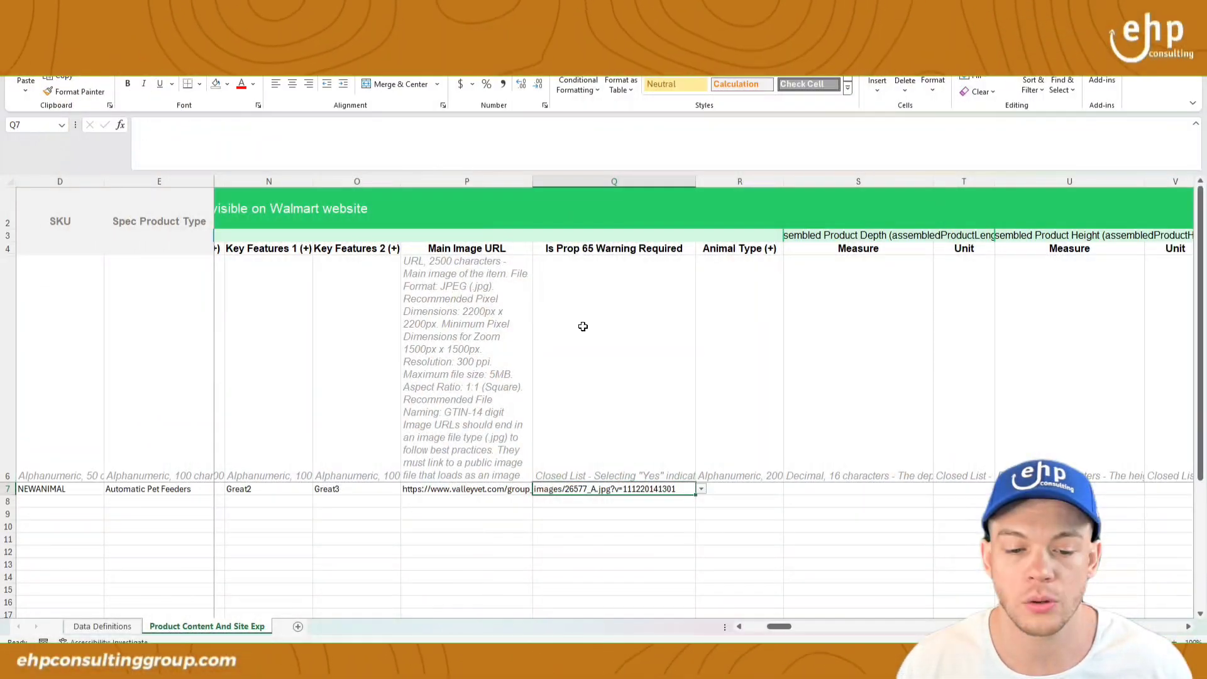
pyautogui.click(607, 508)
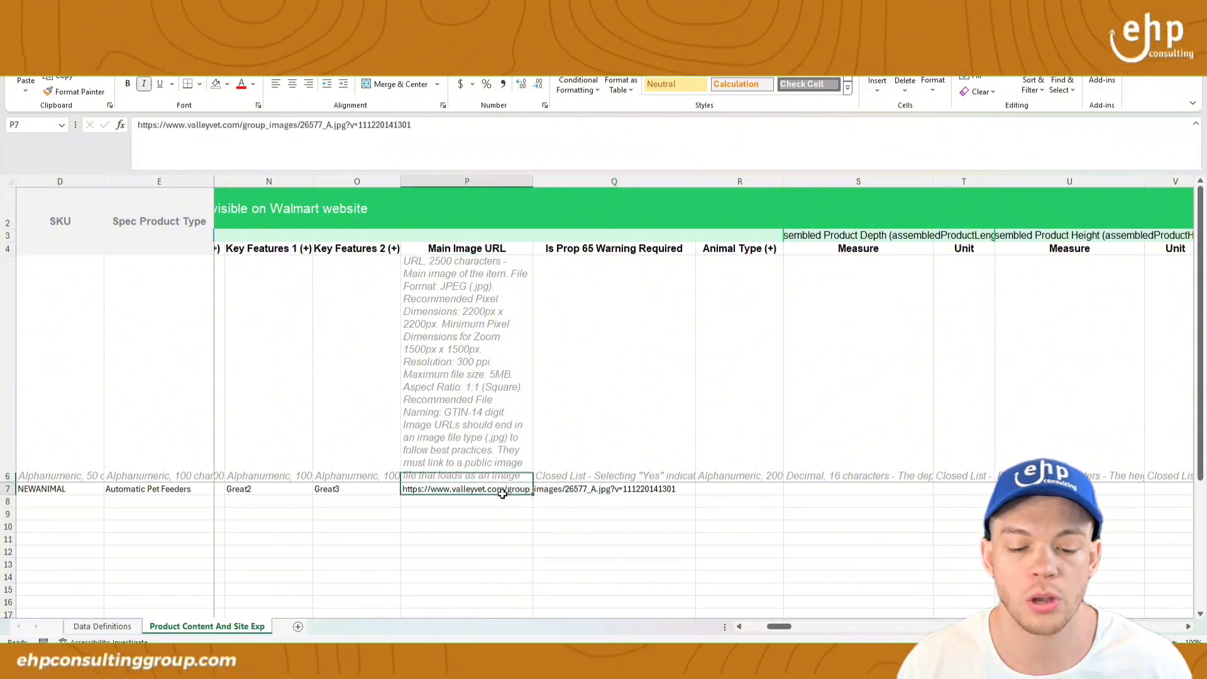
pyautogui.click(496, 488)
pyautogui.scroll(-2, 591, 500)
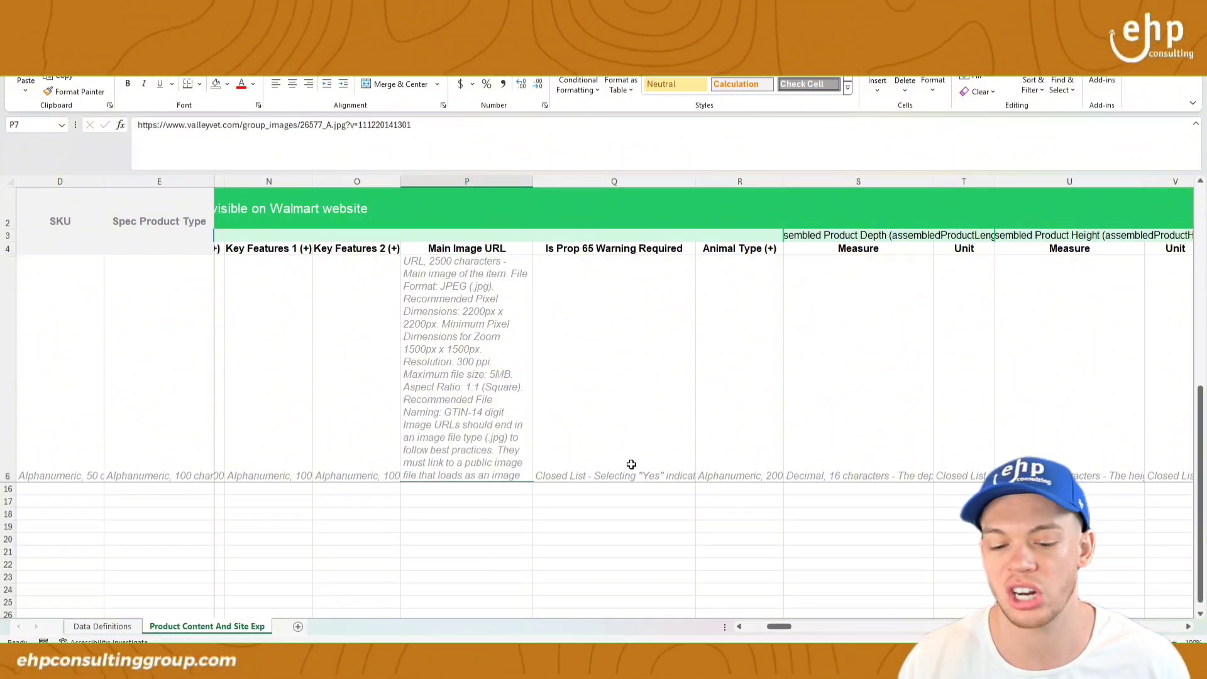
pyautogui.scroll(1, 623, 523)
pyautogui.click(685, 512)
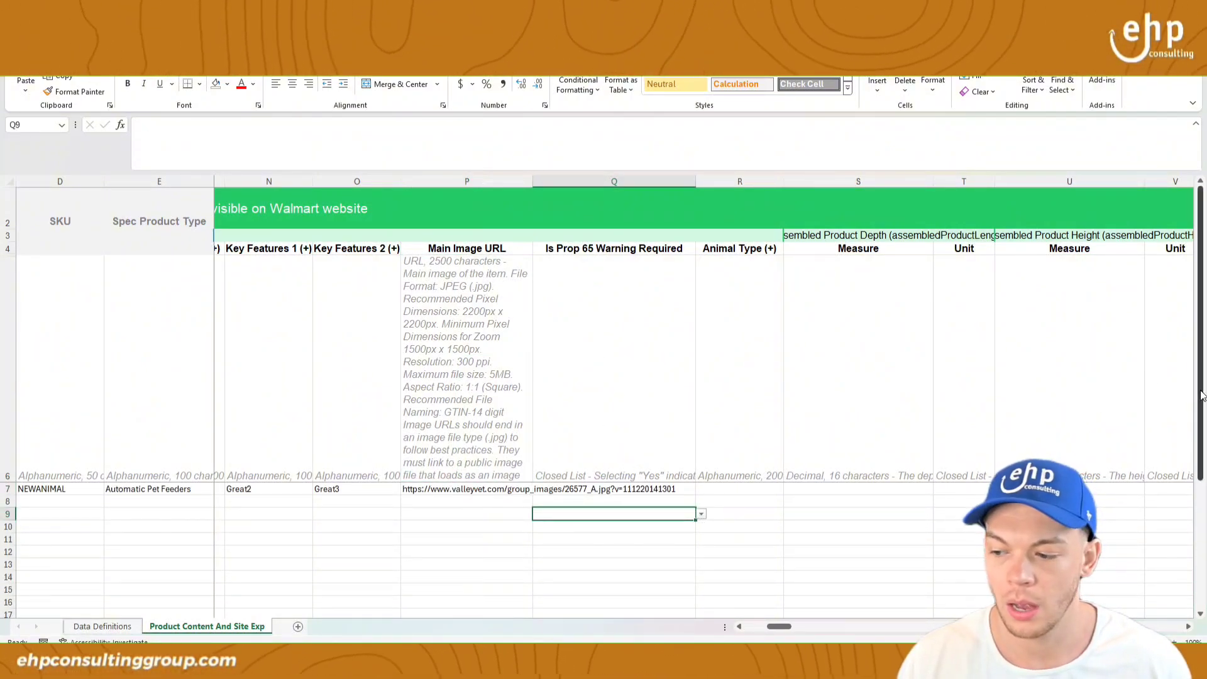
pyautogui.moveTo(1203, 409); pyautogui.dragTo(1204, 418)
# Step: Shrink description row 6 and set the Prop 65 warning in Q7 to No
pyautogui.click(609, 489)
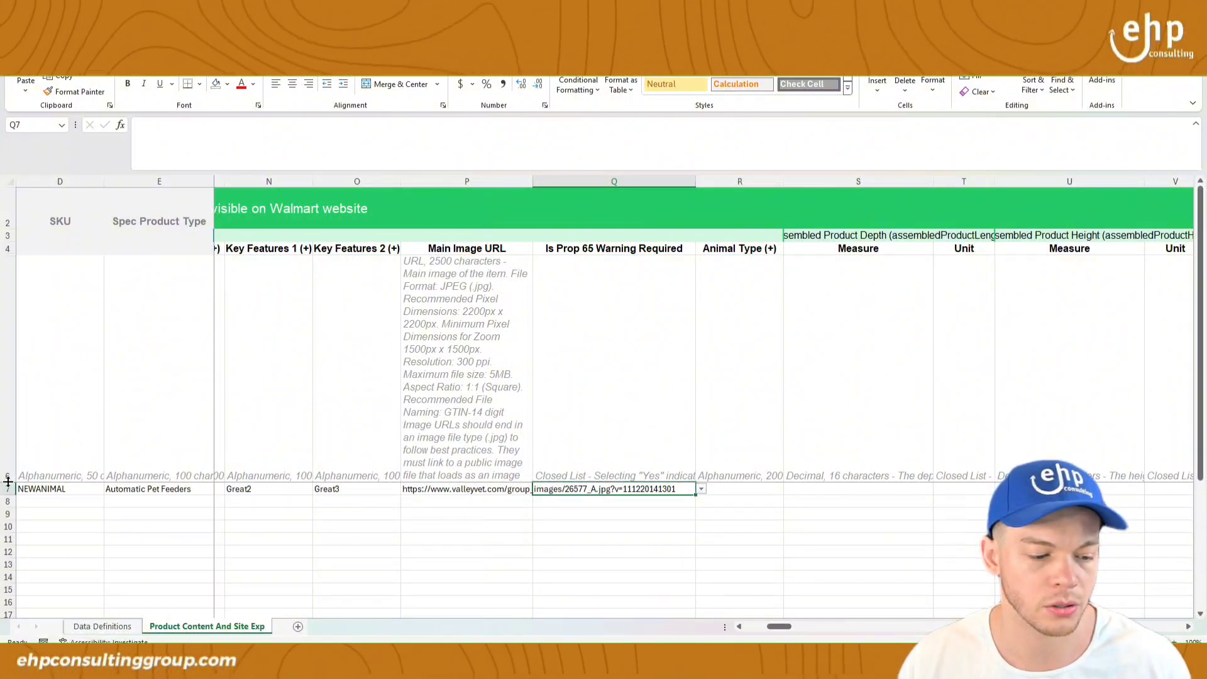
pyautogui.moveTo(9, 482); pyautogui.dragTo(8, 309)
pyautogui.moveTo(8, 310); pyautogui.dragTo(8, 274)
pyautogui.click(641, 291)
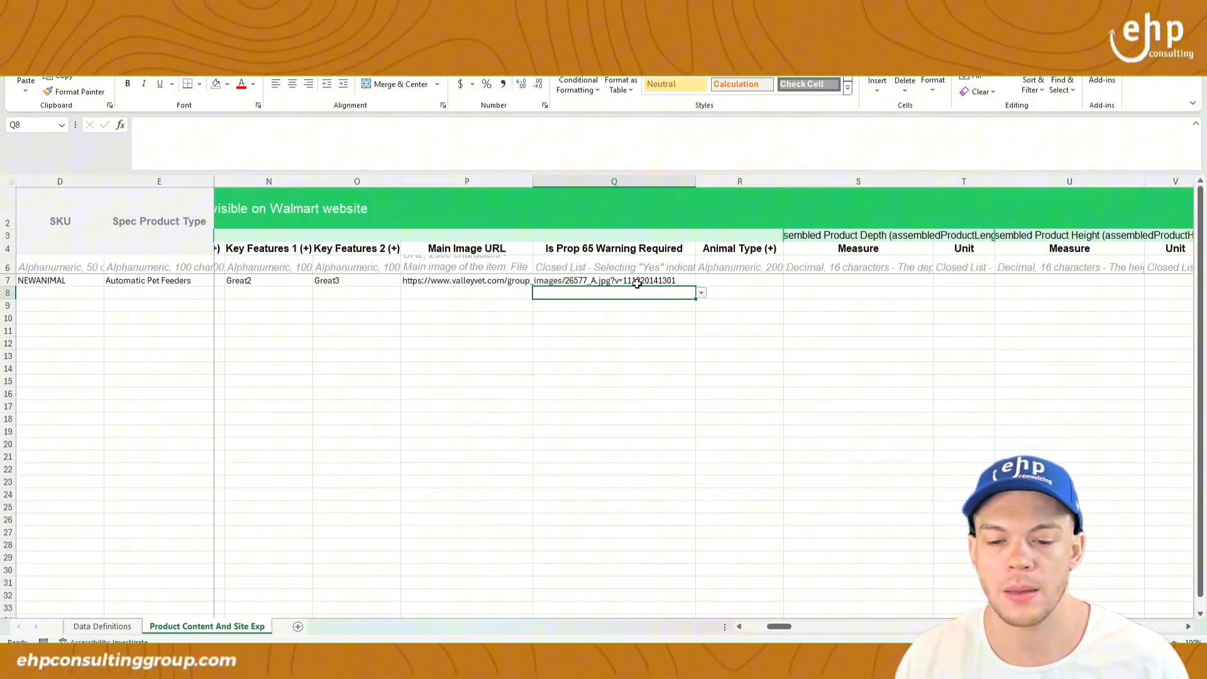
pyautogui.click(637, 283)
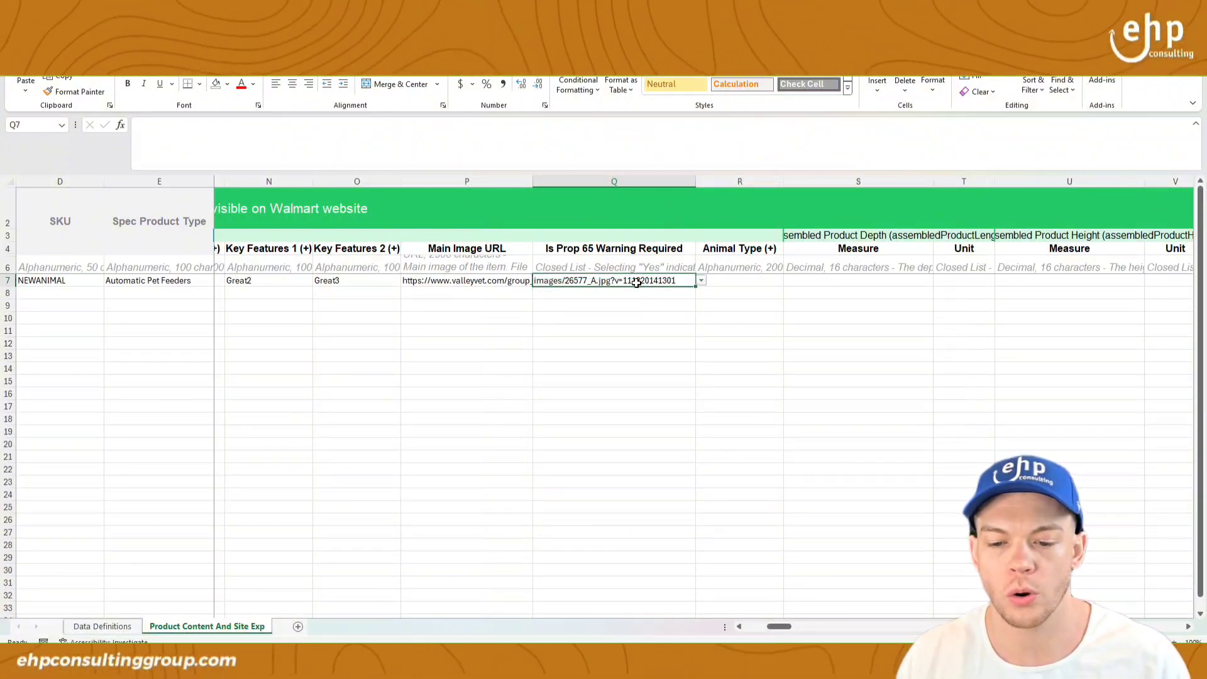
pyautogui.click(701, 282)
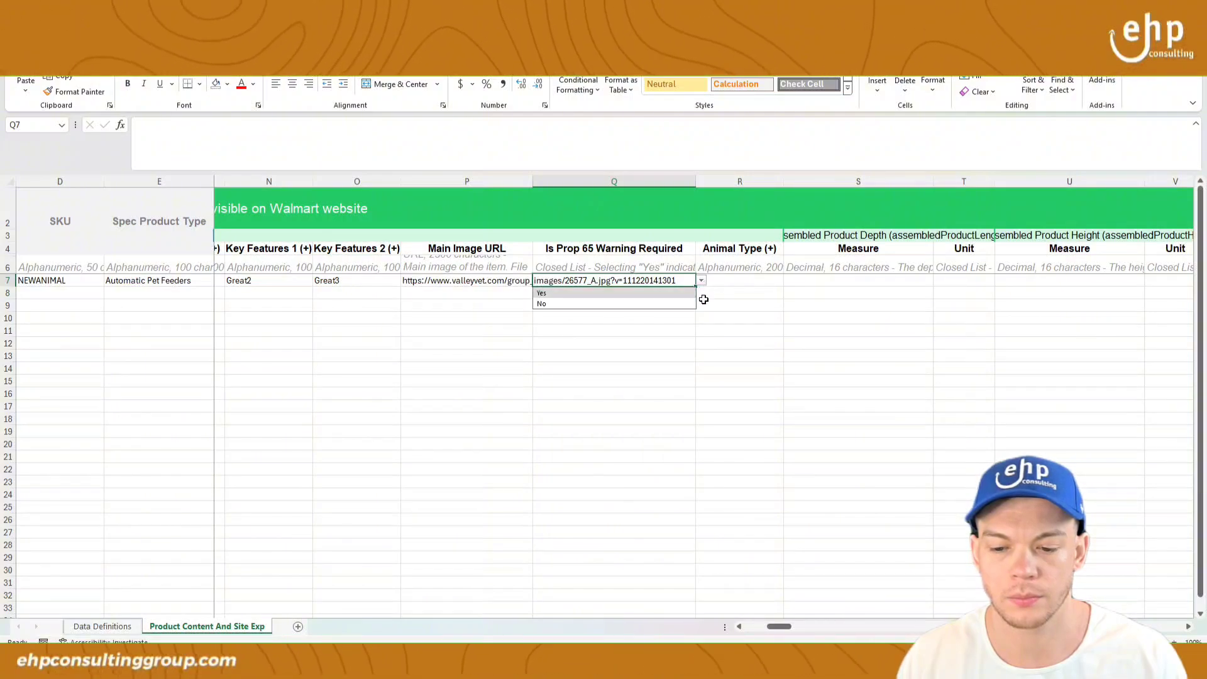
pyautogui.click(685, 305)
# Step: Enter Dog as the Animal Type, checking the field's example animal types
pyautogui.click(777, 281)
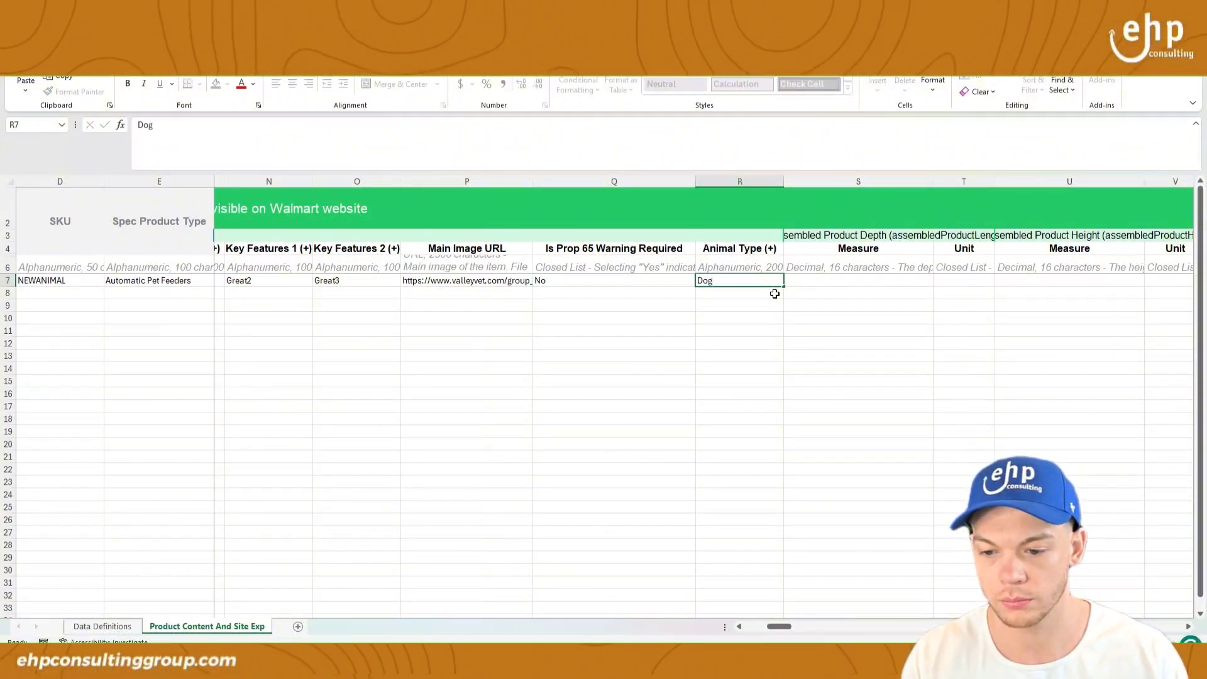
pyautogui.press('Tab')
pyautogui.click(746, 264)
pyautogui.moveTo(450, 125); pyautogui.dragTo(789, 125)
pyautogui.click(831, 289)
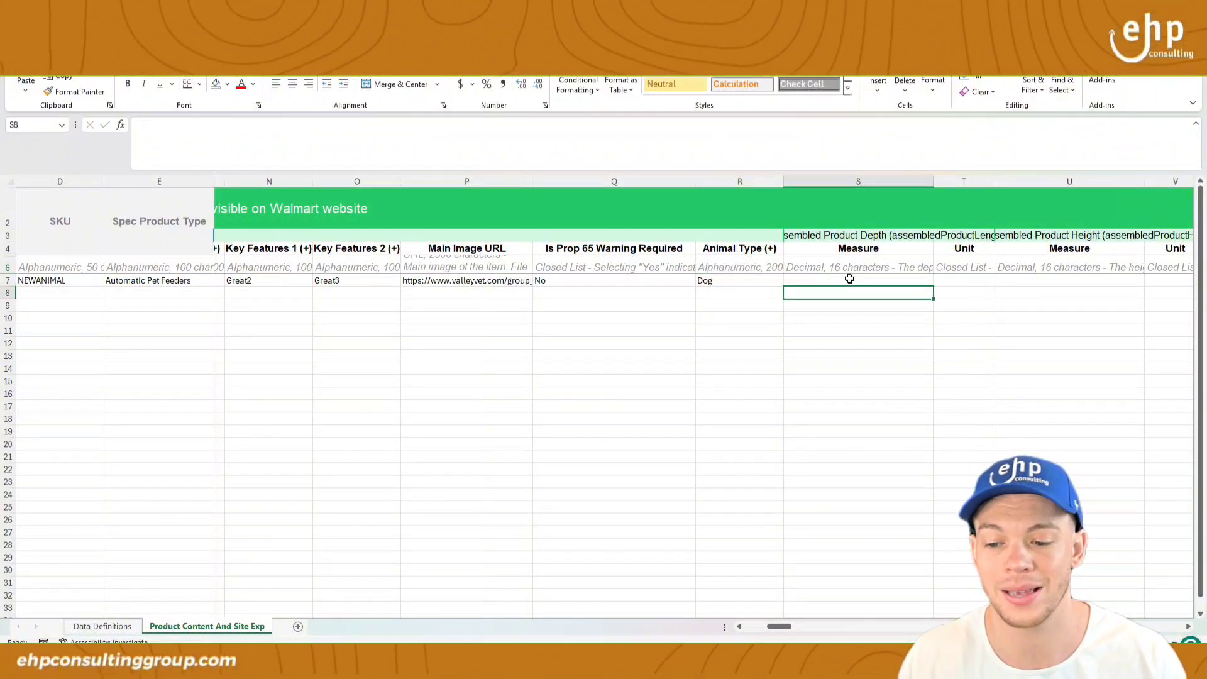
# Step: Enter 16 as the assembled product depth, checking the example values 5;10;16;22
pyautogui.click(857, 269)
pyautogui.click(860, 281)
pyautogui.write('1')
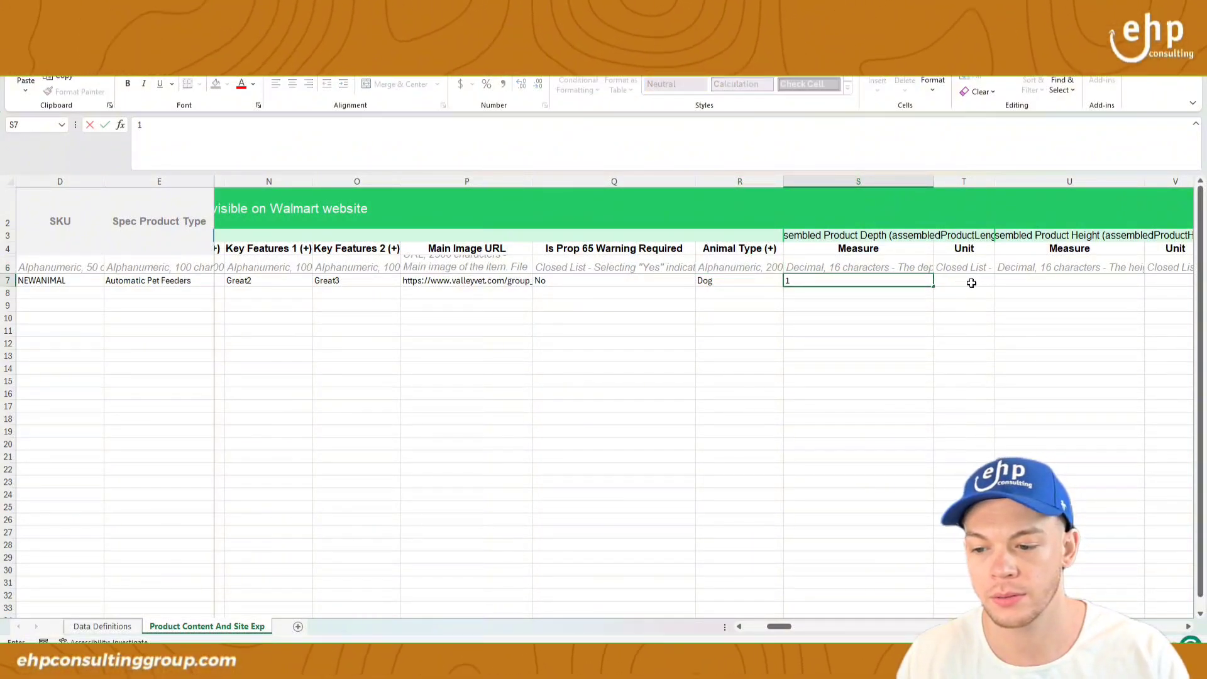
pyautogui.write('6')
pyautogui.click(897, 267)
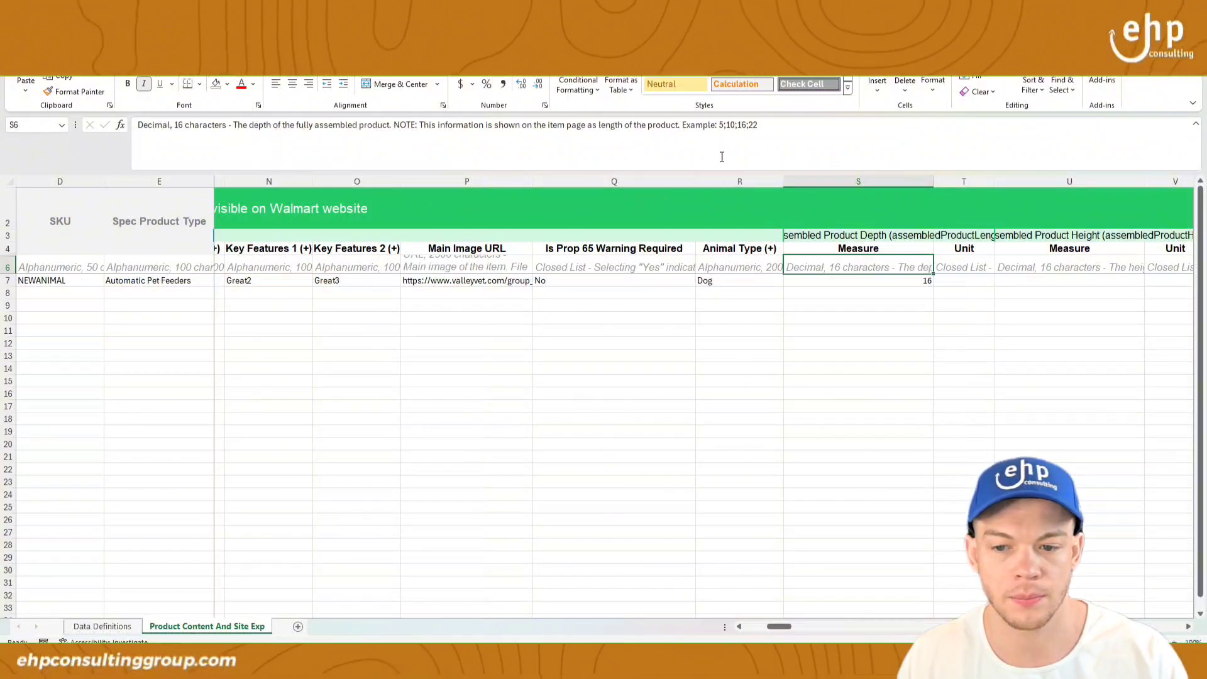
pyautogui.moveTo(720, 126); pyautogui.dragTo(754, 127)
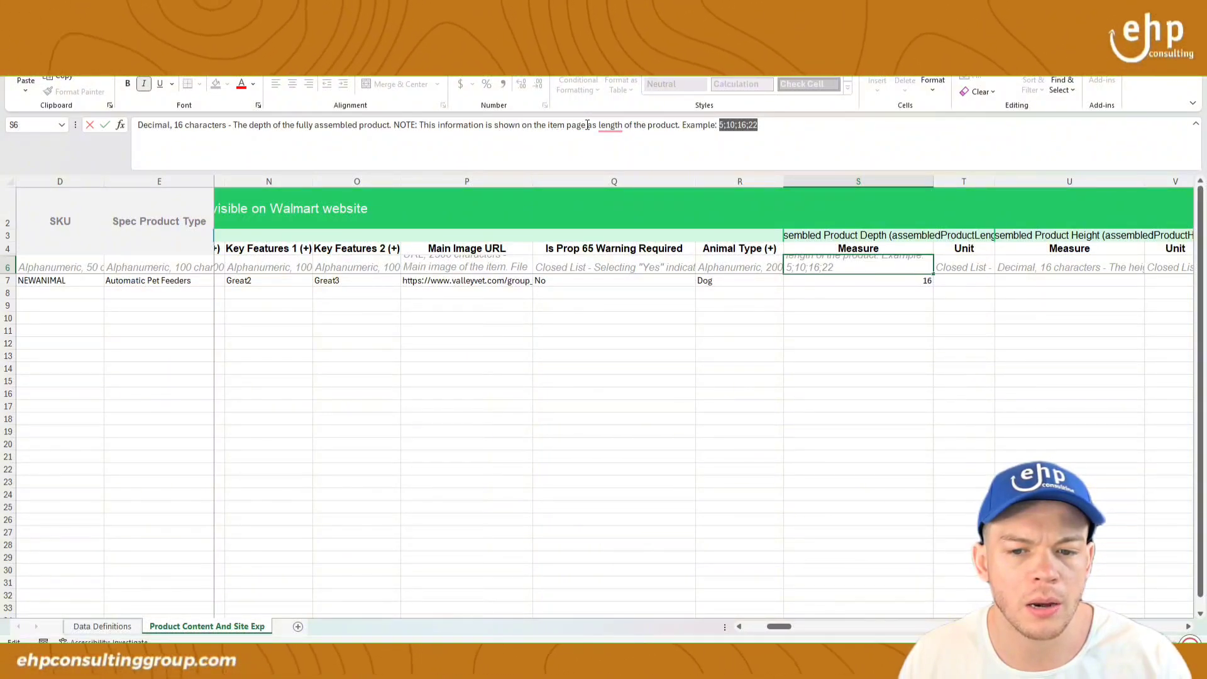
pyautogui.click(836, 280)
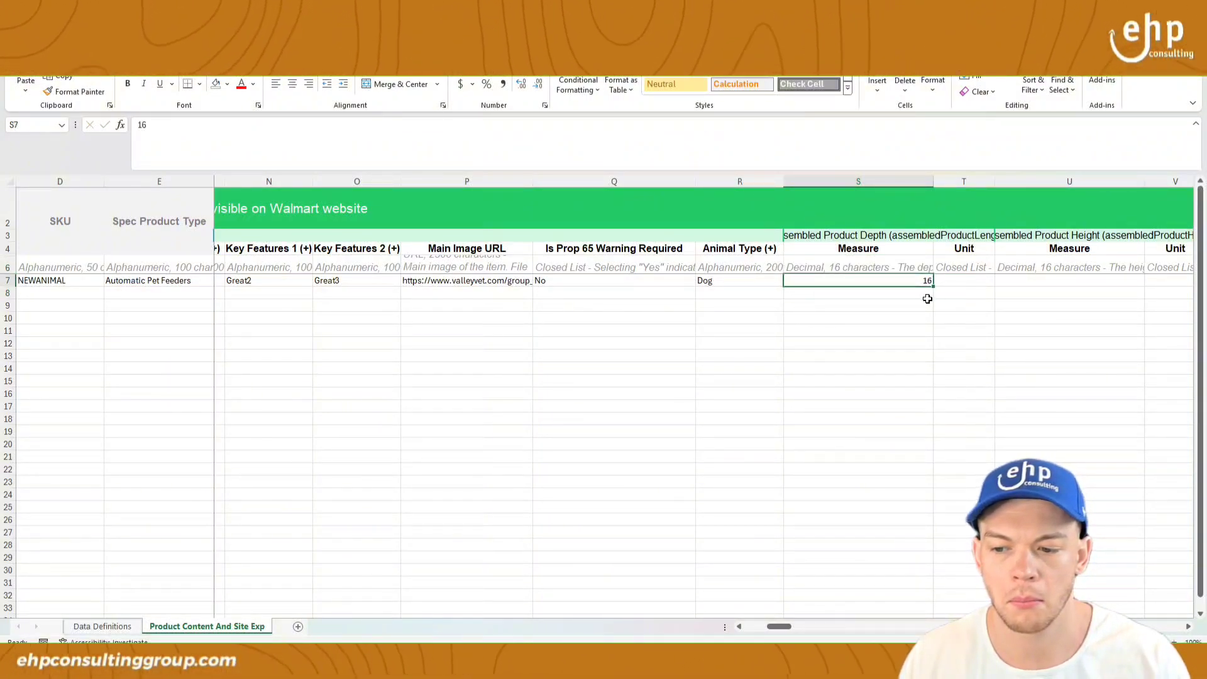
pyautogui.moveTo(790, 631)
pyautogui.mouseDown()
pyautogui.moveTo(801, 628)
pyautogui.moveTo(786, 632)
pyautogui.mouseUp()
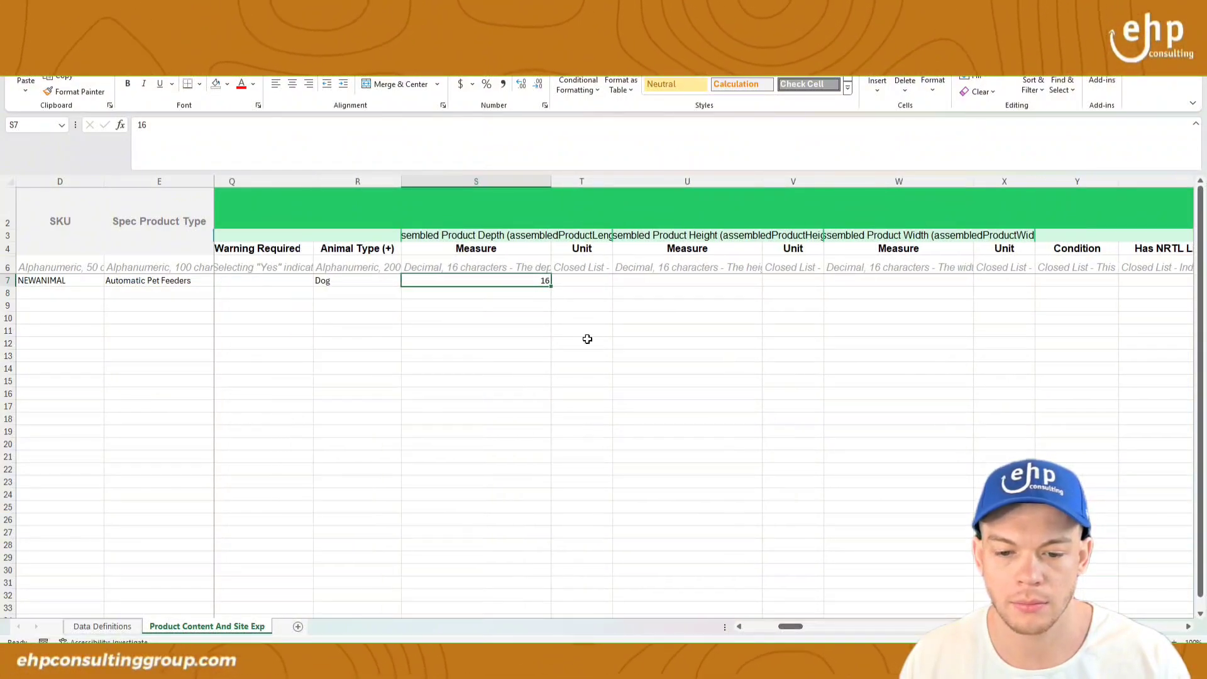
# Step: Set the depth unit to in, height to 16, and the height unit to in
pyautogui.click(585, 268)
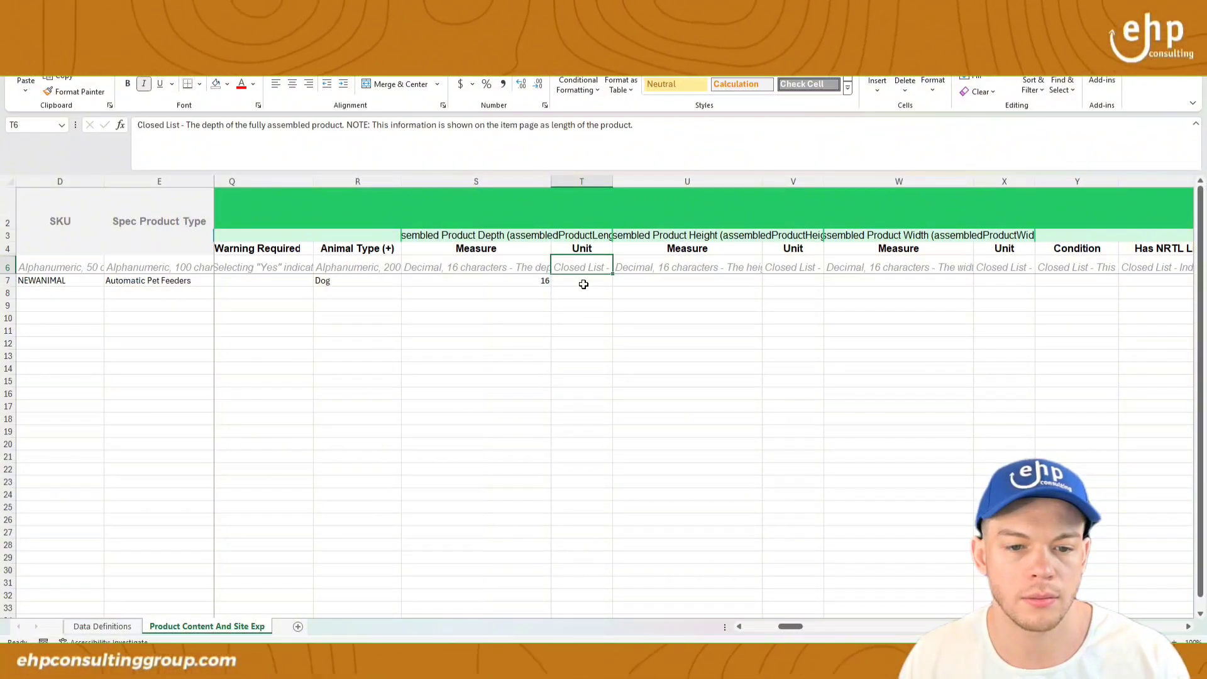
pyautogui.moveTo(428, 128); pyautogui.dragTo(616, 130)
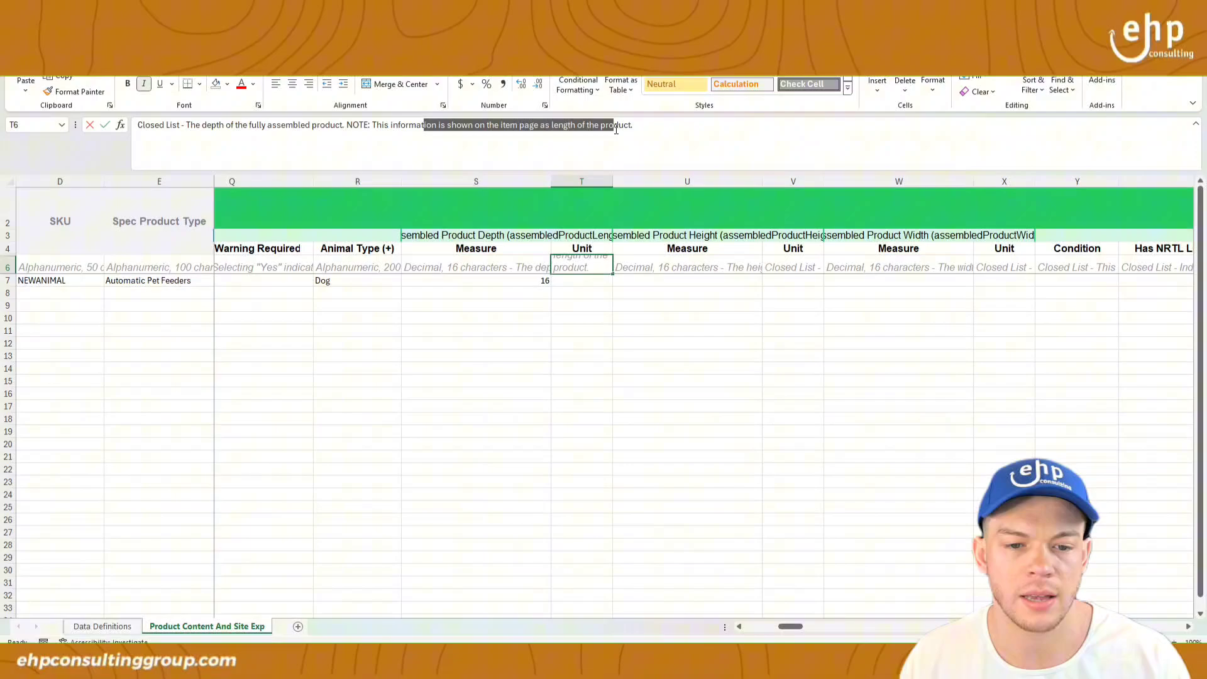
pyautogui.click(589, 284)
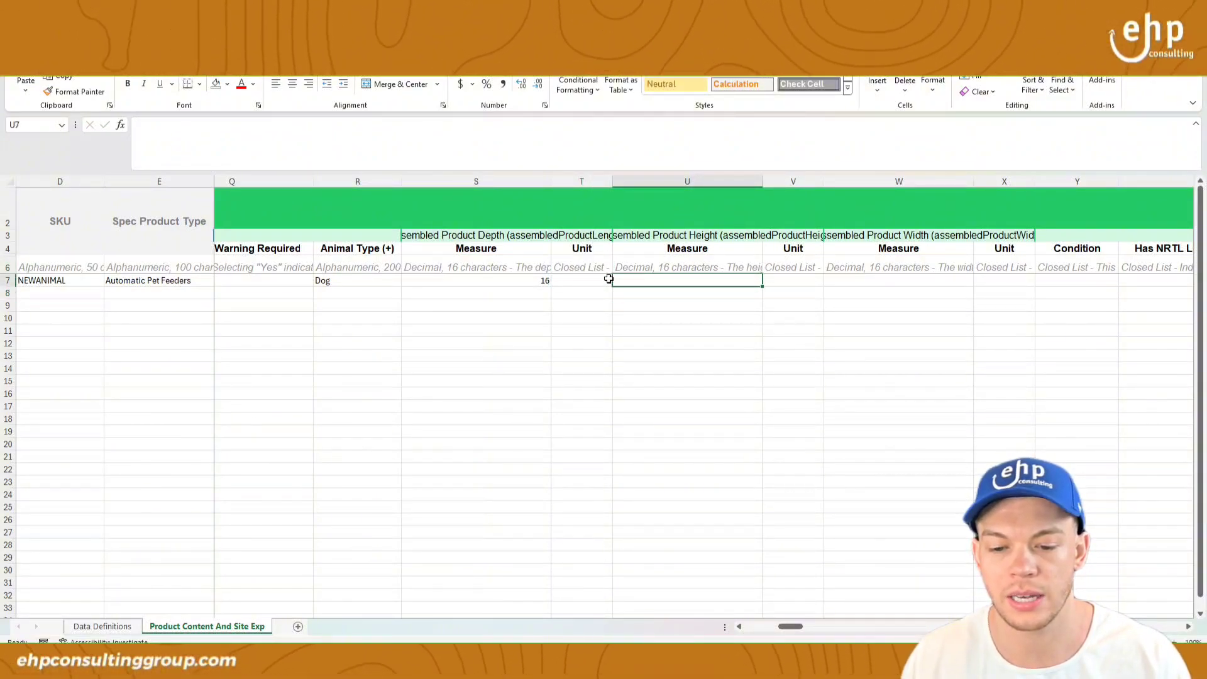
pyautogui.click(618, 281)
pyautogui.click(578, 293)
pyautogui.click(674, 280)
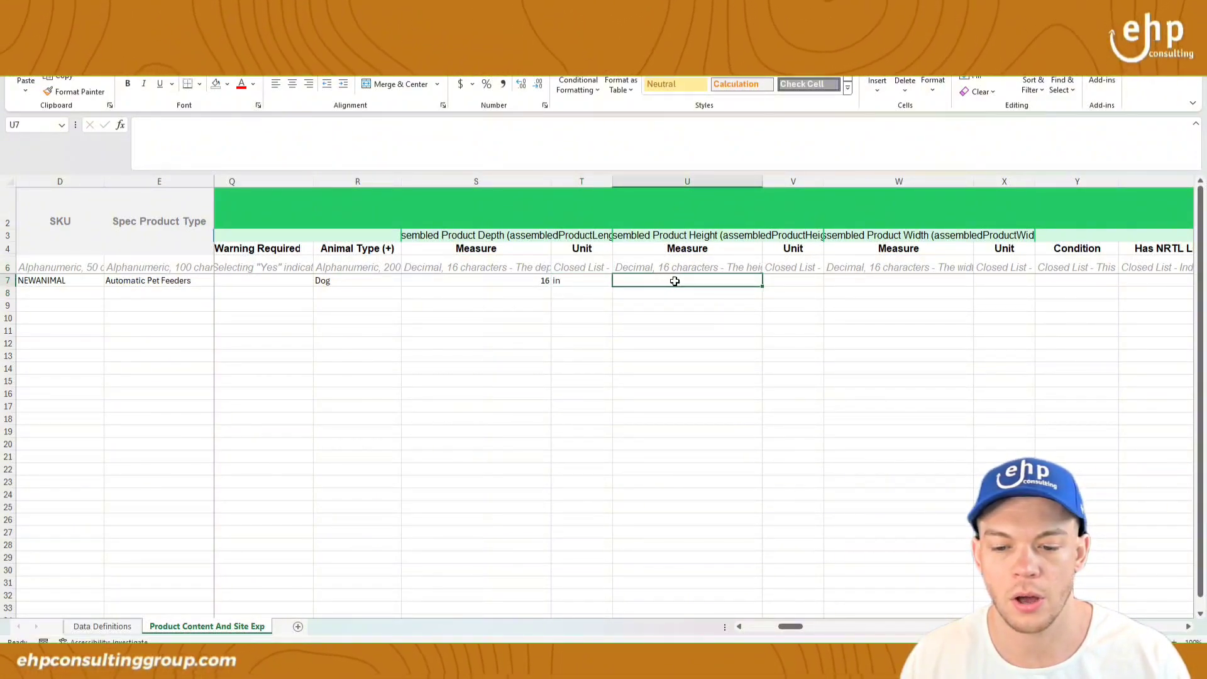
pyautogui.write('16')
pyautogui.click(798, 281)
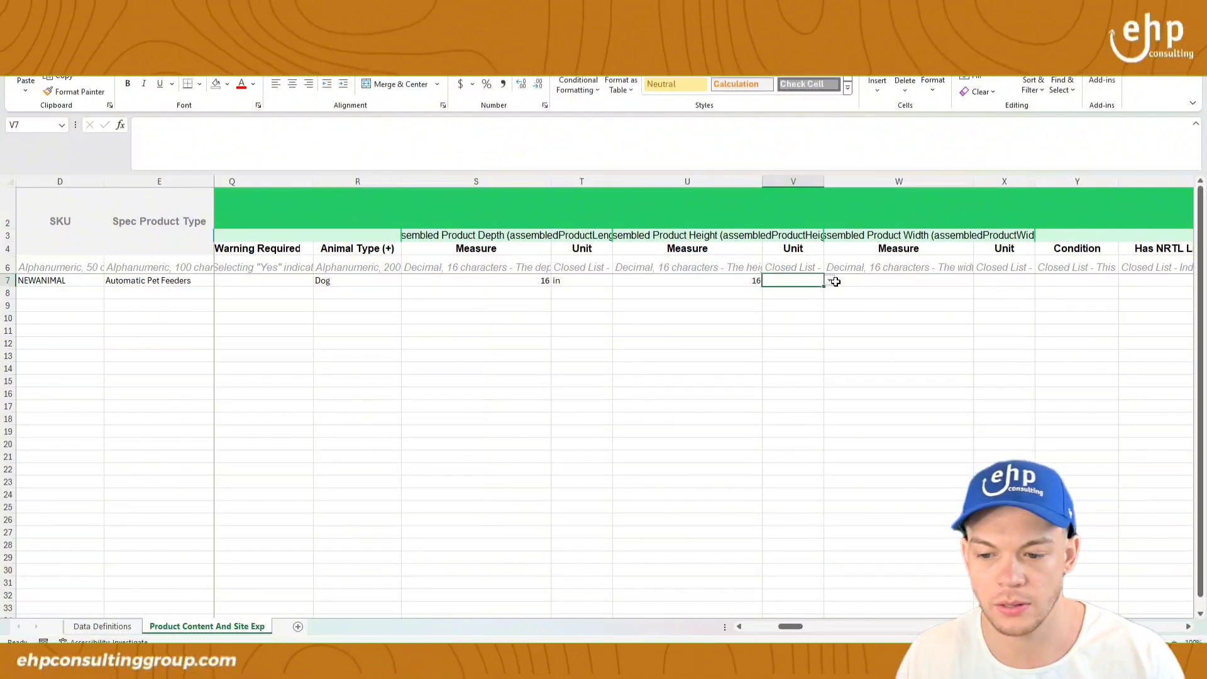
pyautogui.click(834, 281)
pyautogui.click(802, 299)
pyautogui.click(698, 267)
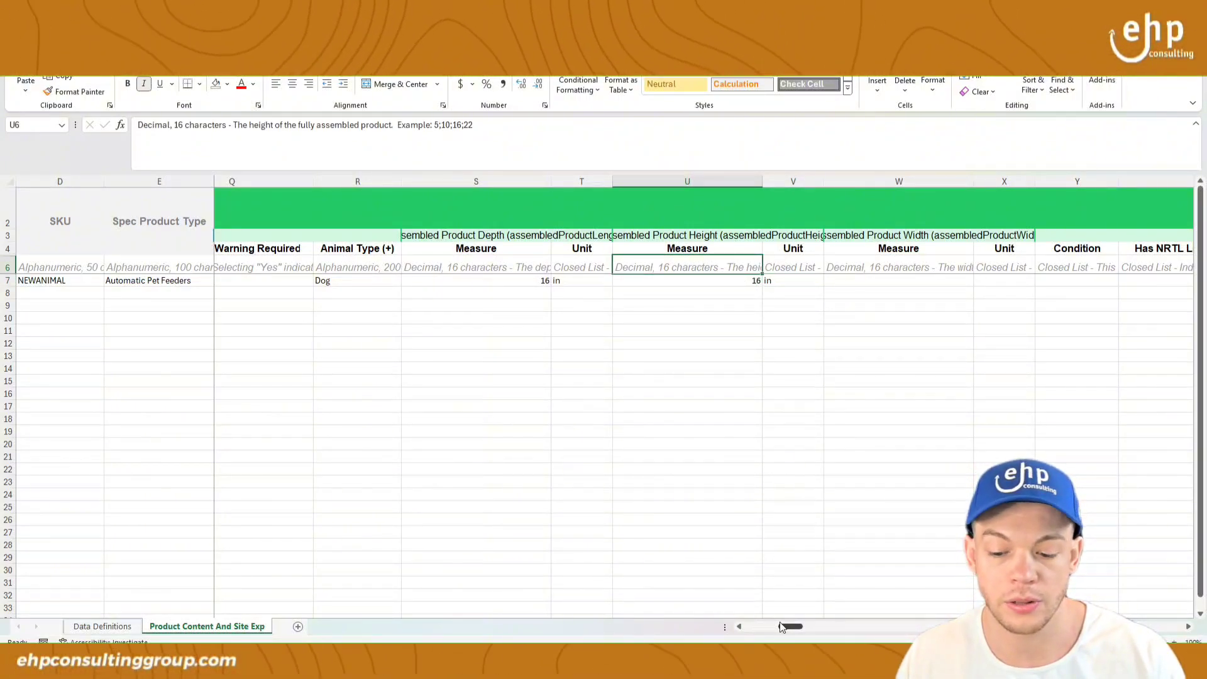
pyautogui.moveTo(791, 627); pyautogui.dragTo(802, 631)
# Step: Set Has Written Warranty to No and the material to Plastic
pyautogui.click(1005, 280)
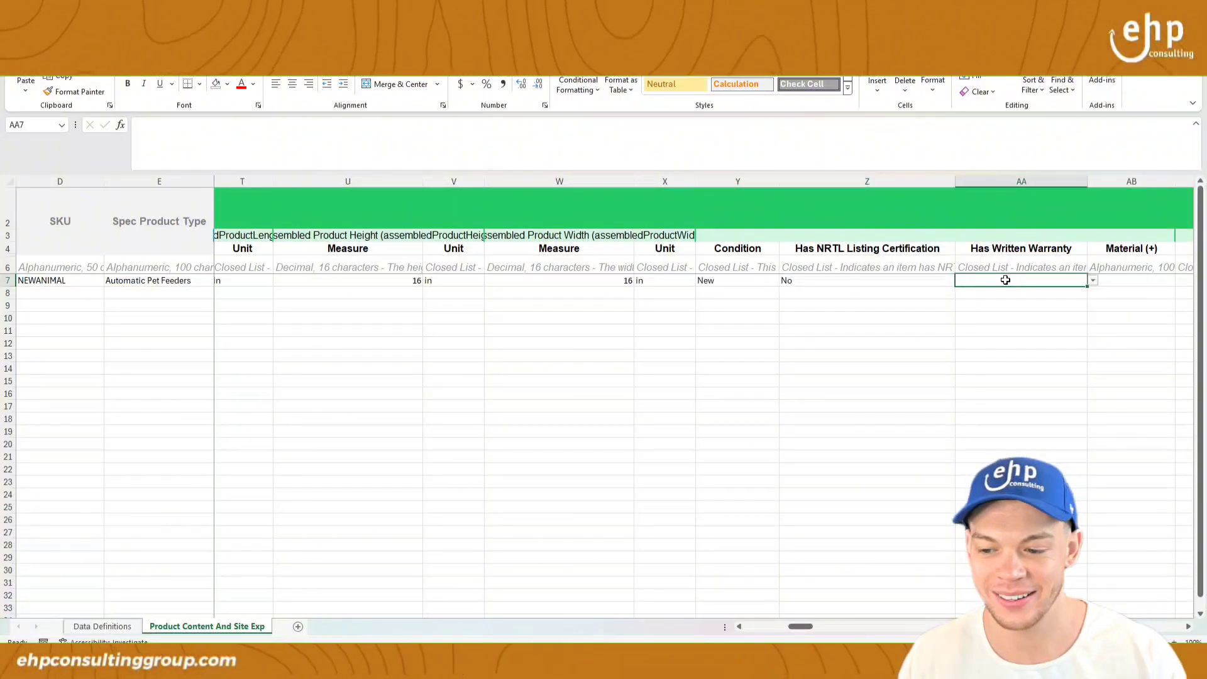
pyautogui.click(1092, 281)
pyautogui.click(1056, 303)
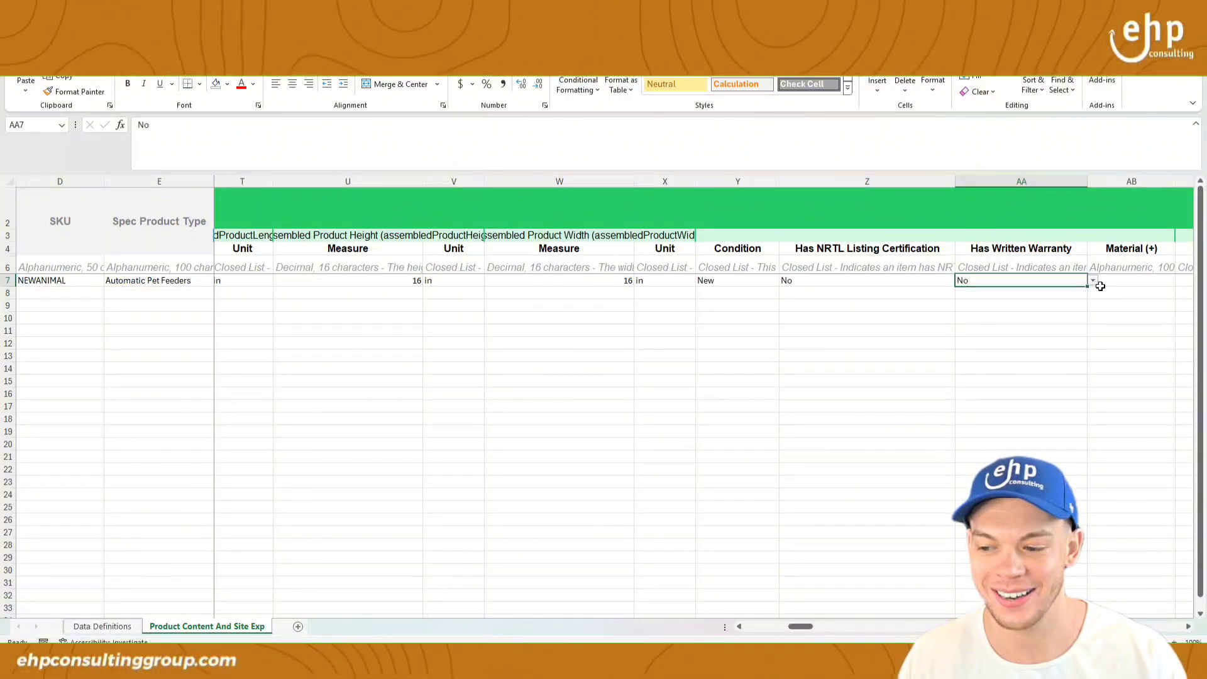
pyautogui.click(1130, 281)
pyautogui.write('Plast')
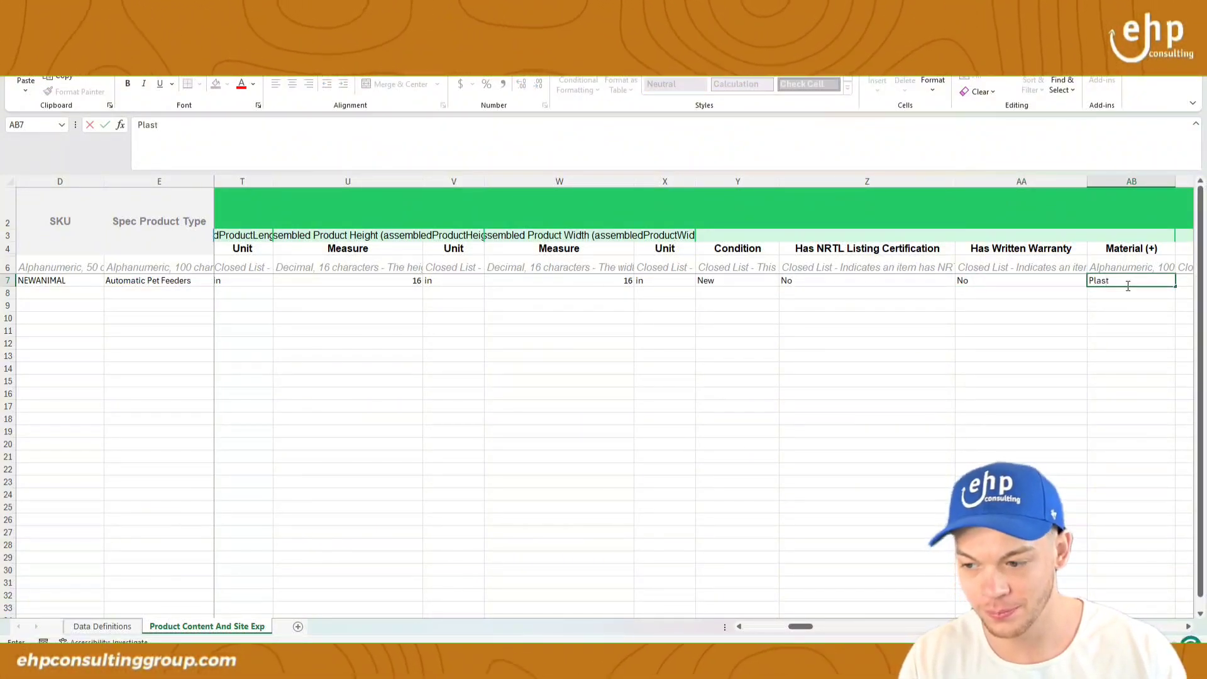
pyautogui.write('ic')
pyautogui.press('Return')
pyautogui.moveTo(800, 630); pyautogui.dragTo(819, 631)
# Step: Set the net content unit to Case and move to measure cell AD7
pyautogui.click(556, 278)
pyautogui.click(584, 288)
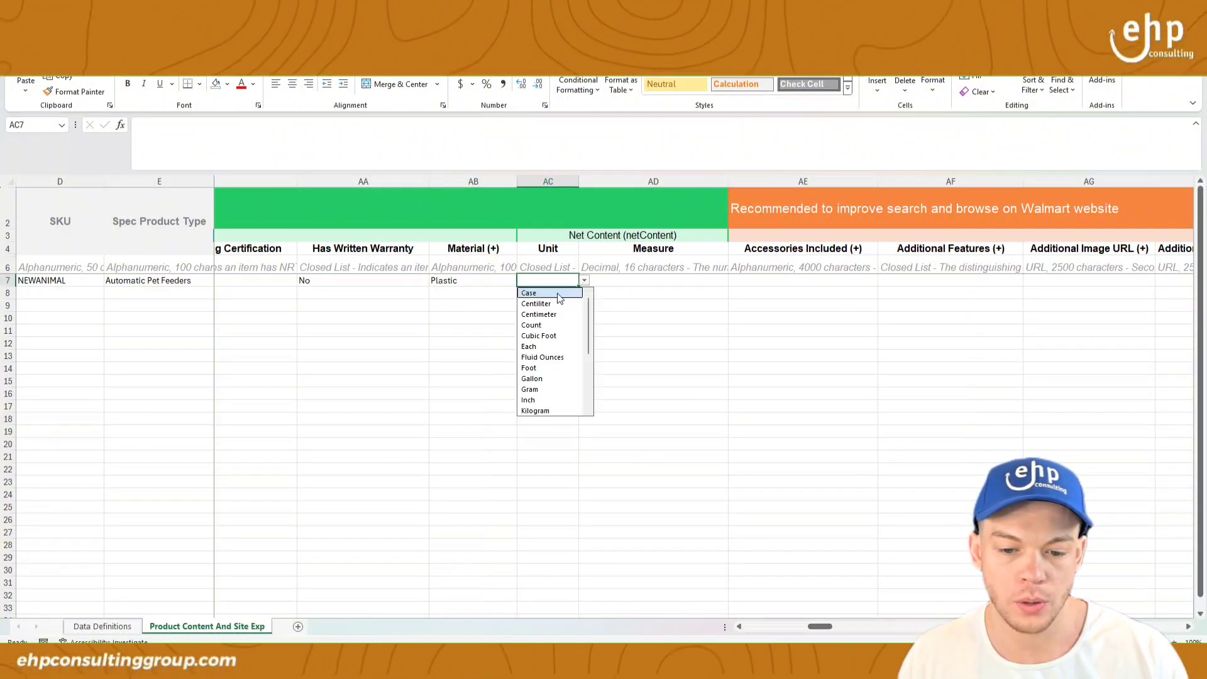
pyautogui.click(559, 299)
pyautogui.click(653, 279)
pyautogui.click(669, 265)
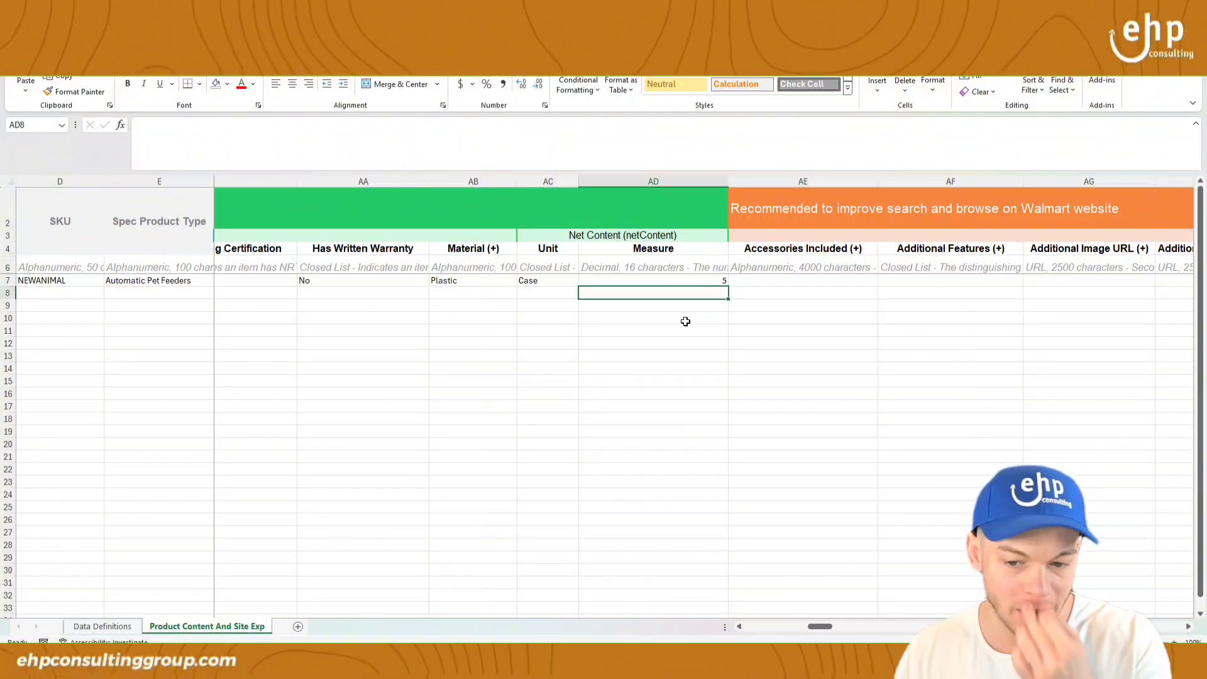
# Step: Switch to the Walmart page in Chrome and back out of the upload and Add Items pages
pyautogui.click(864, 662)
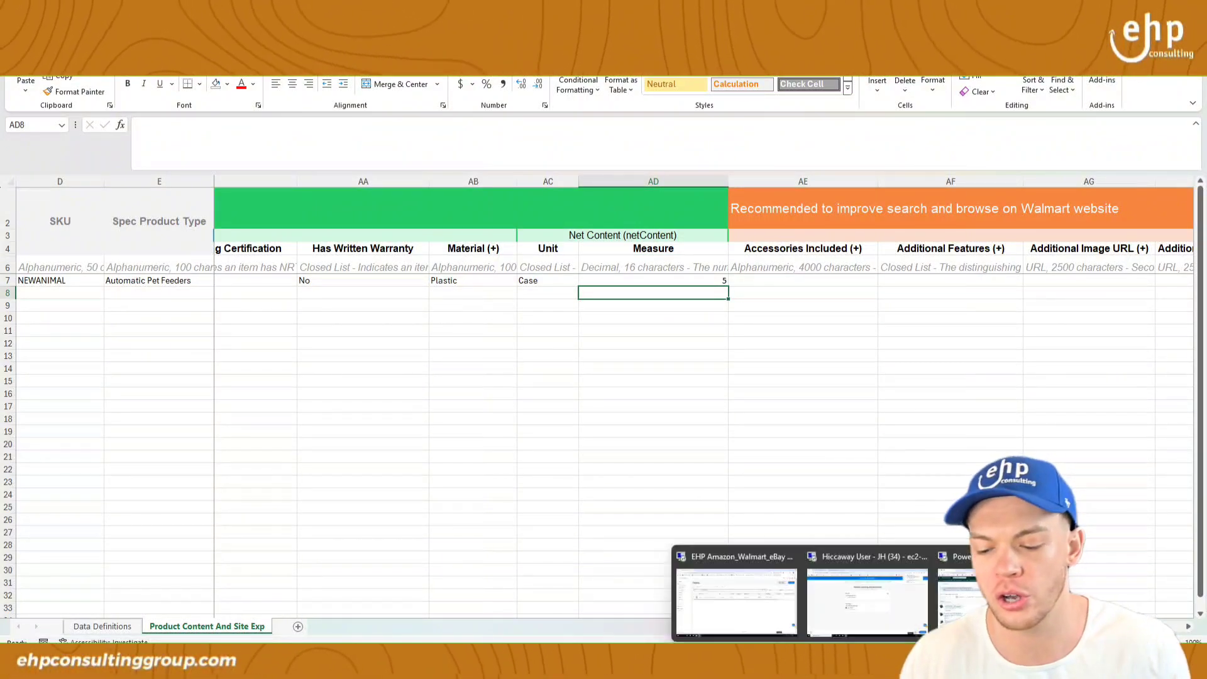
pyautogui.click(856, 575)
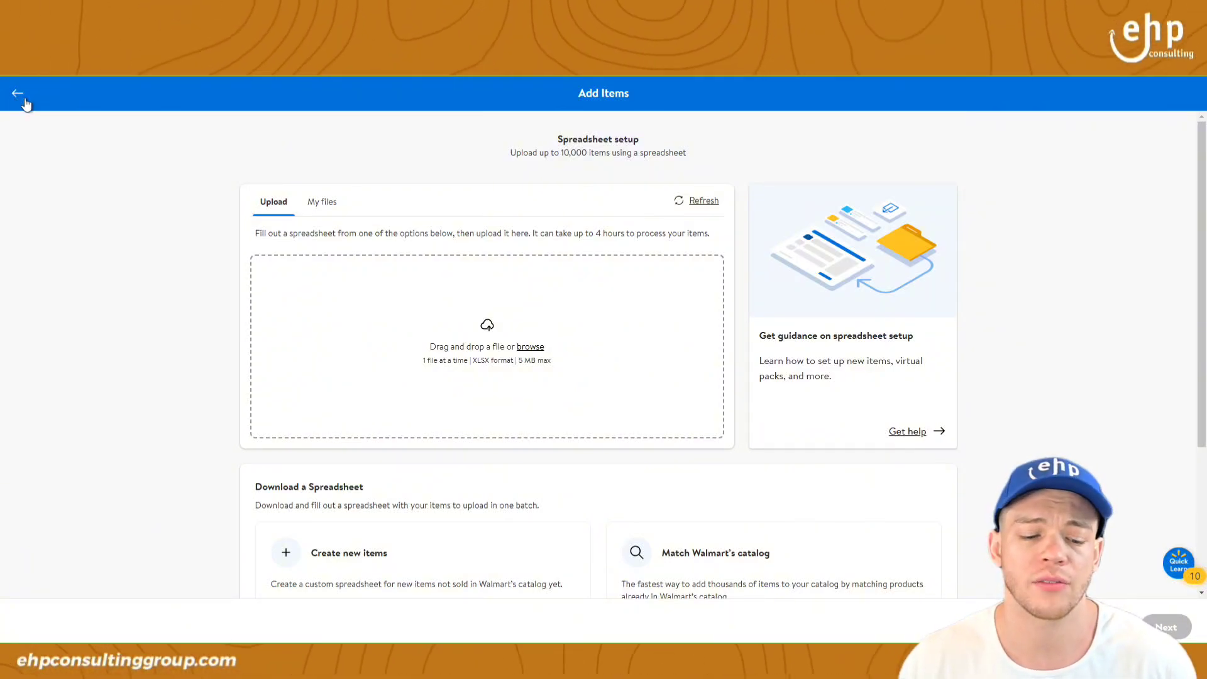
pyautogui.click(714, 553)
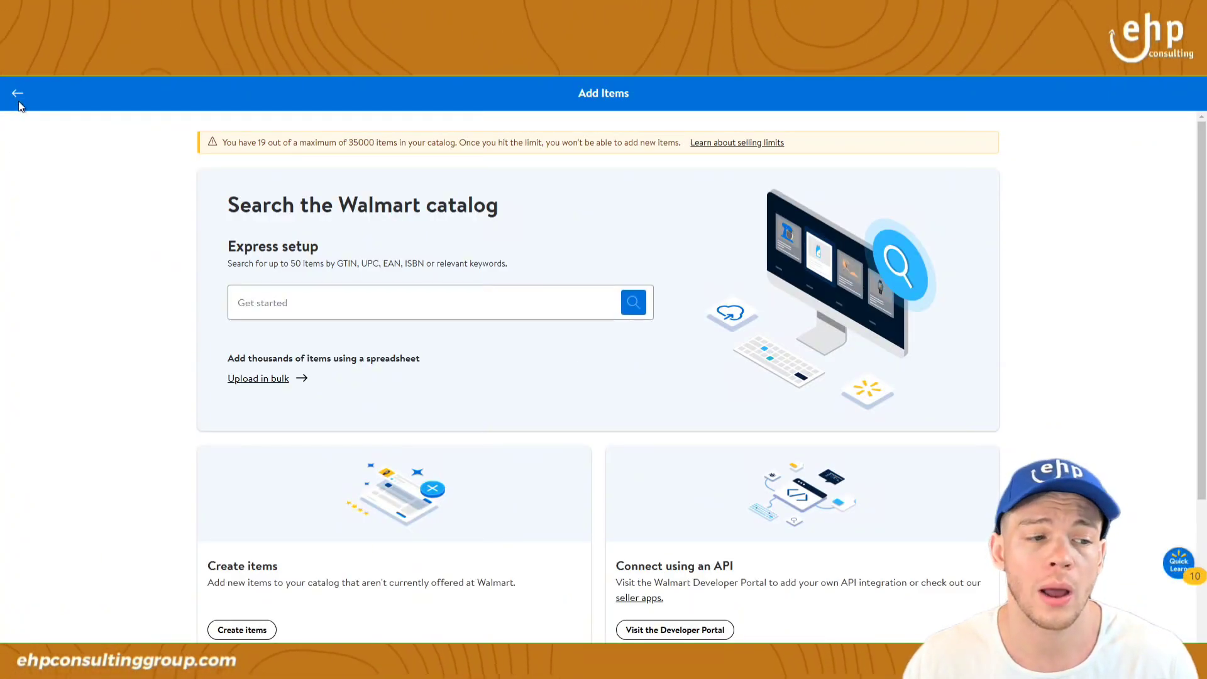
pyautogui.click(18, 93)
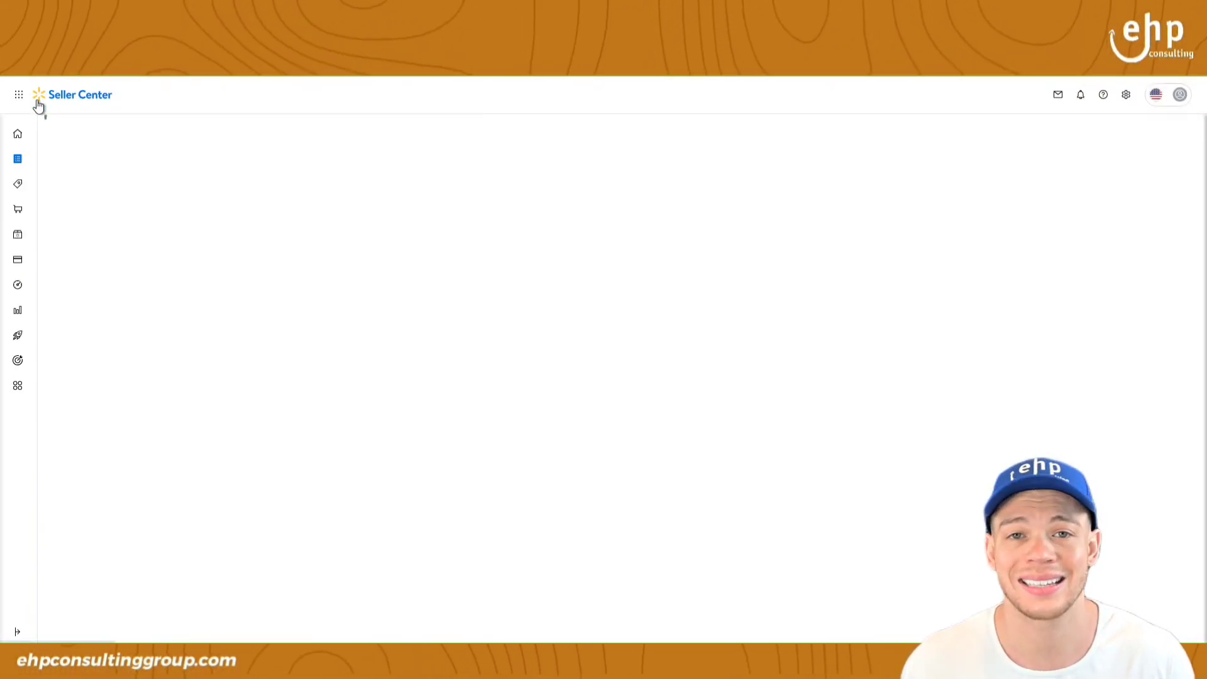
# Step: Open the Seller Center Help panel and select the first processed feed's Feed ID
pyautogui.moveTo(27, 229)
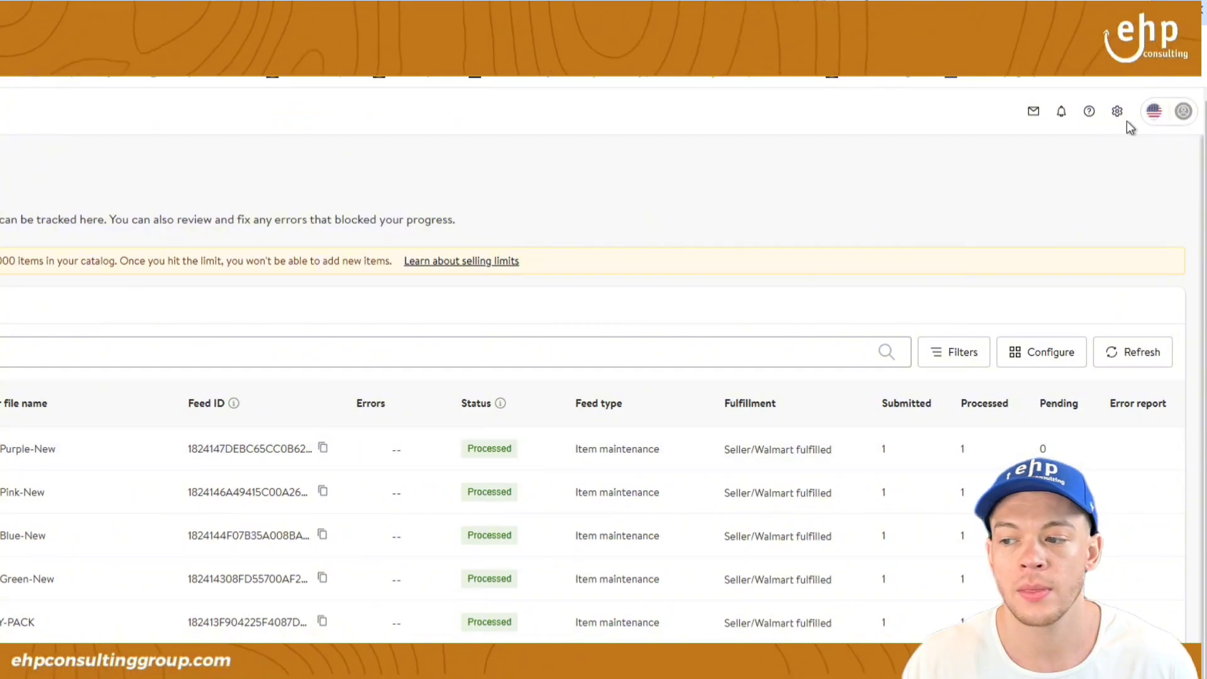
pyautogui.click(1089, 114)
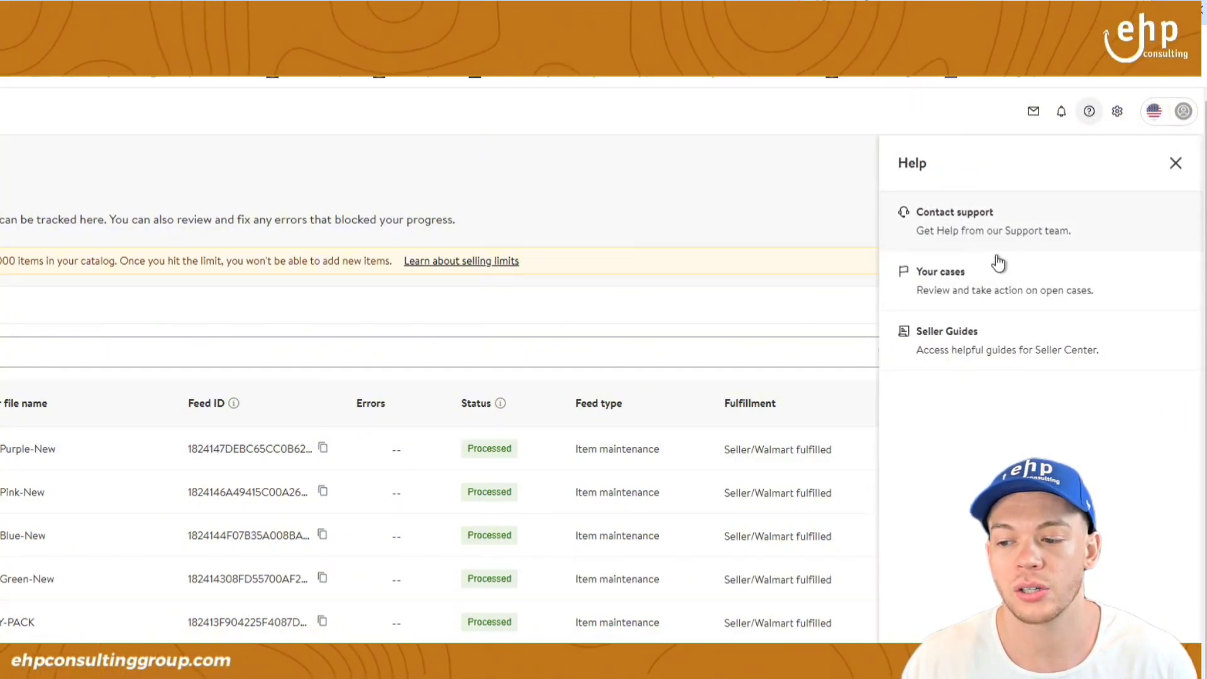
pyautogui.moveTo(188, 450); pyautogui.dragTo(299, 450)
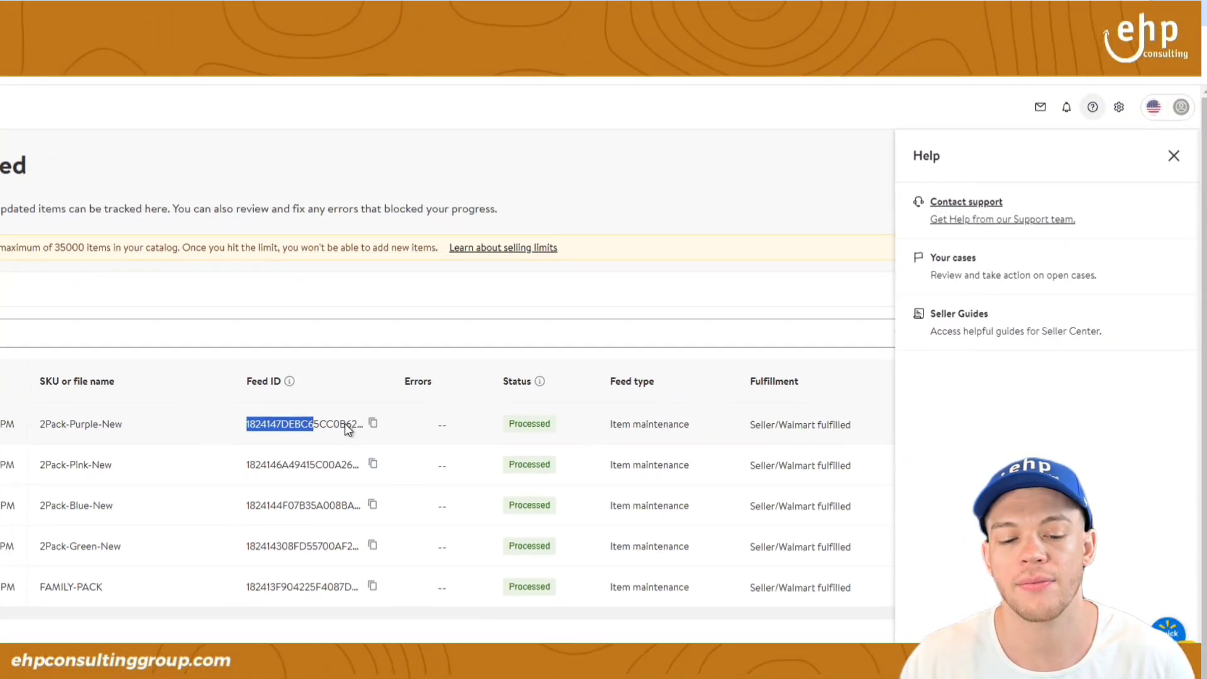